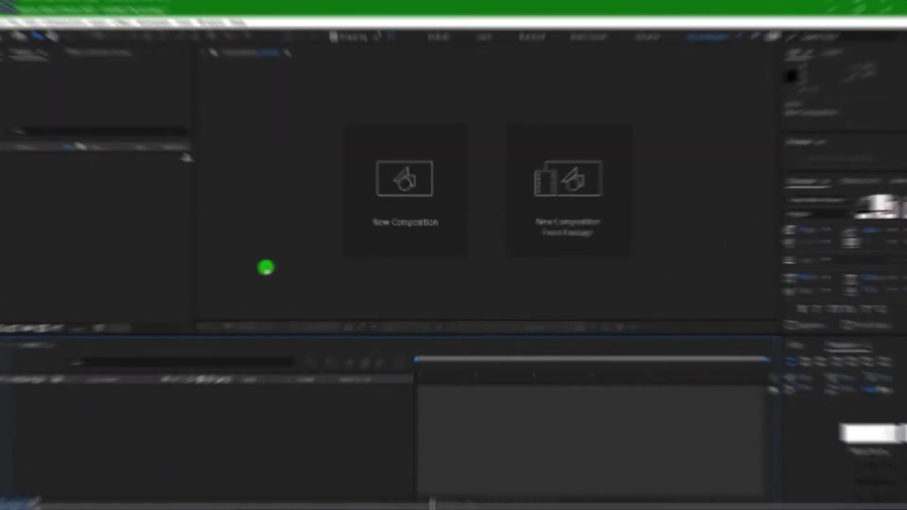
Create the 'main' comp from the HDTV 1080 29.97 preset, 30 seconds long, with an orange background.
click(411, 206)
text(main)
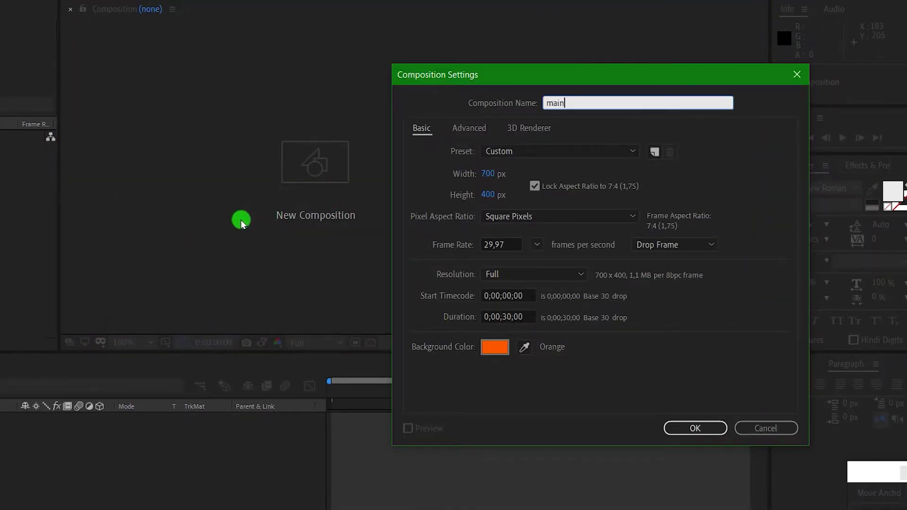
click(508, 153)
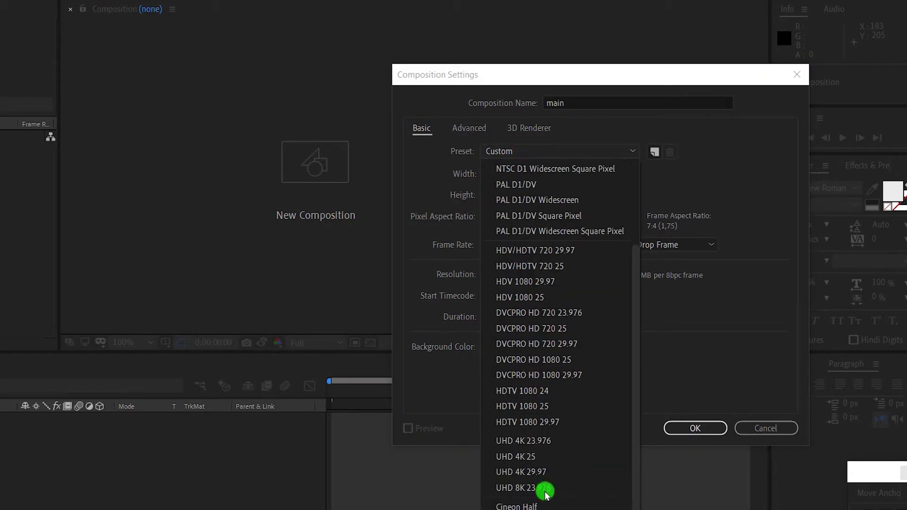
click(531, 424)
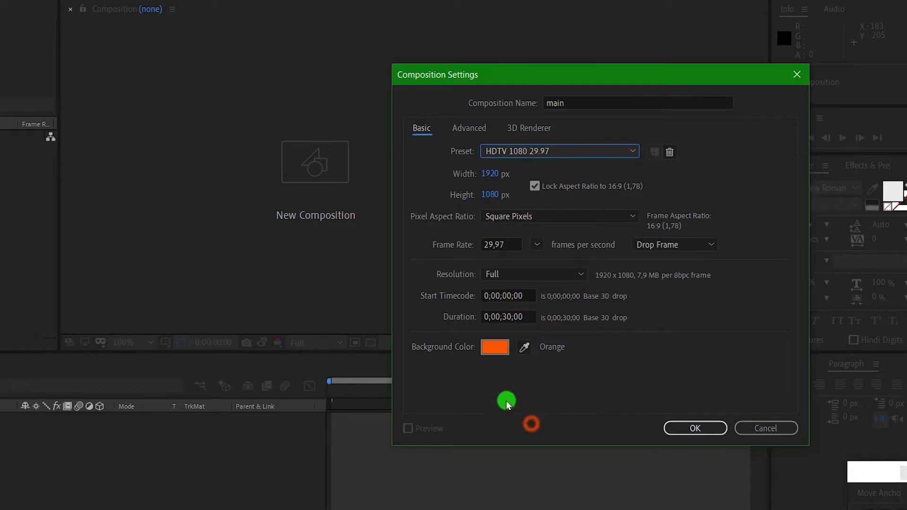
click(490, 173)
click(492, 195)
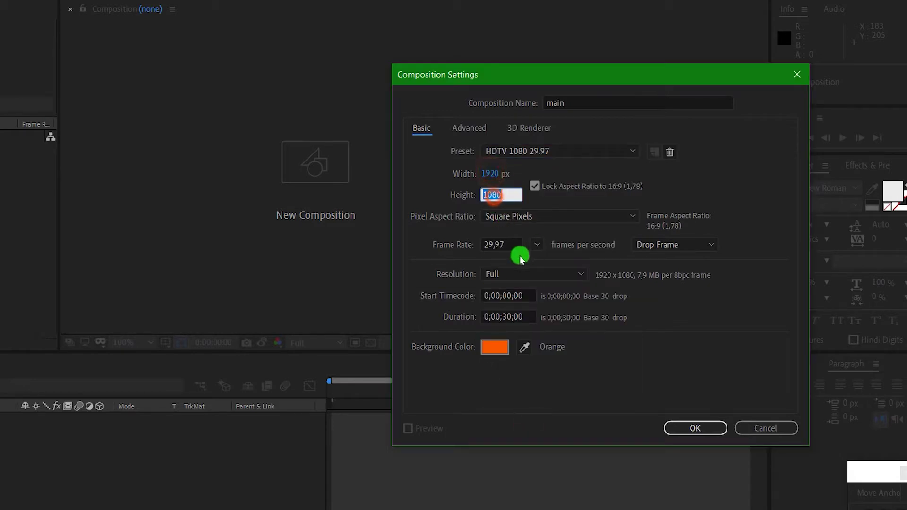
click(472, 246)
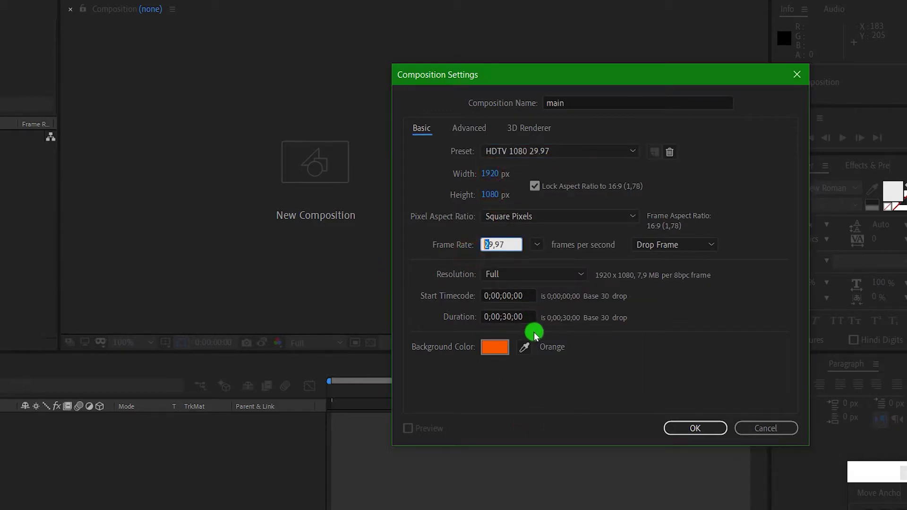
click(505, 317)
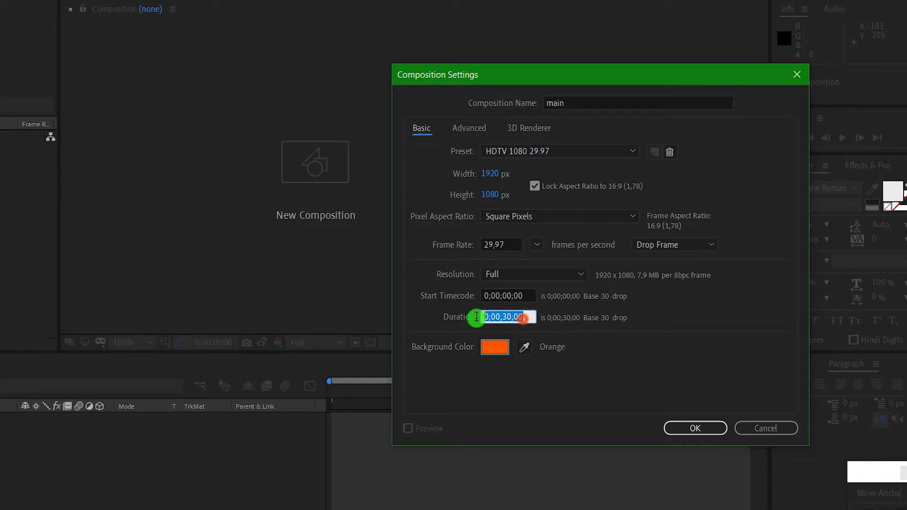
click(498, 348)
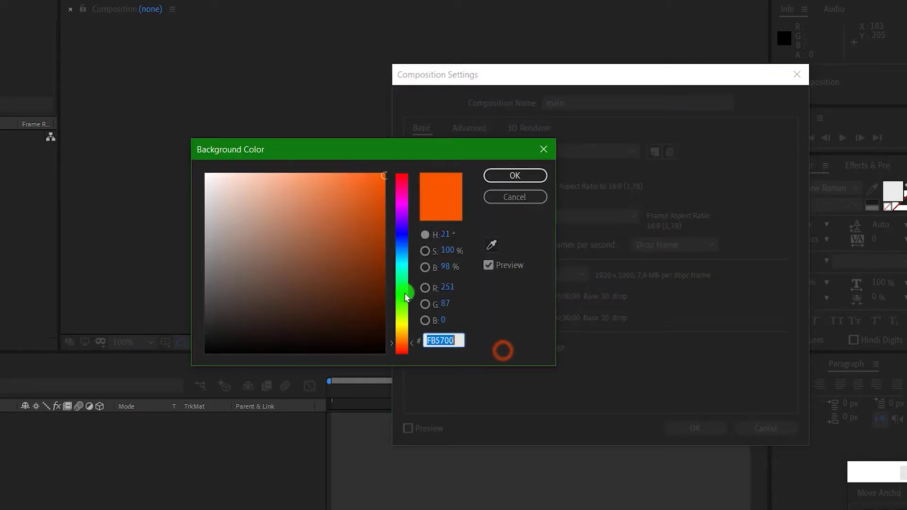
click(514, 178)
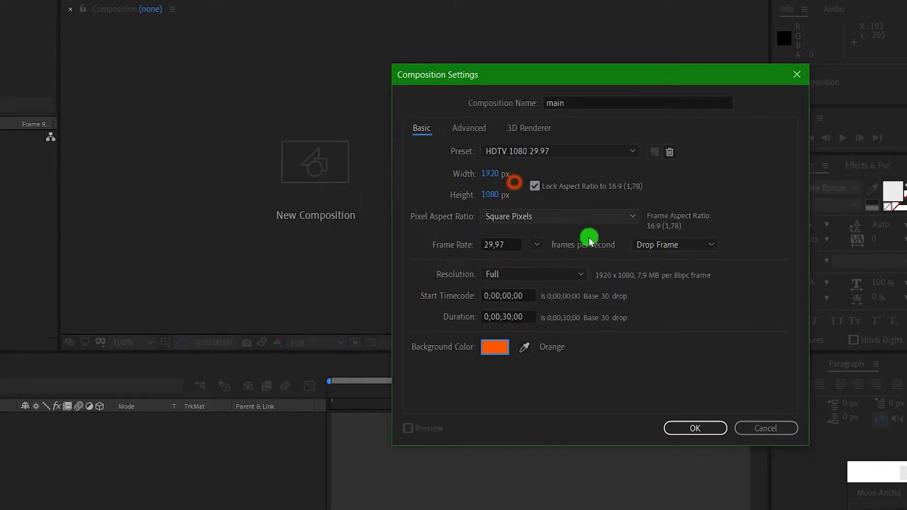
click(687, 432)
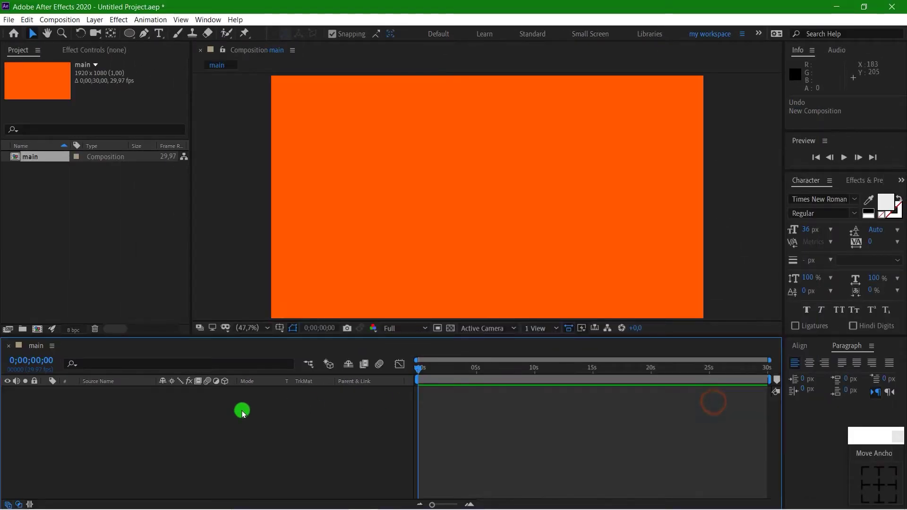
Create a comp named 'image place holder' at 700×400 with the aspect ratio unlocked.
click(37, 325)
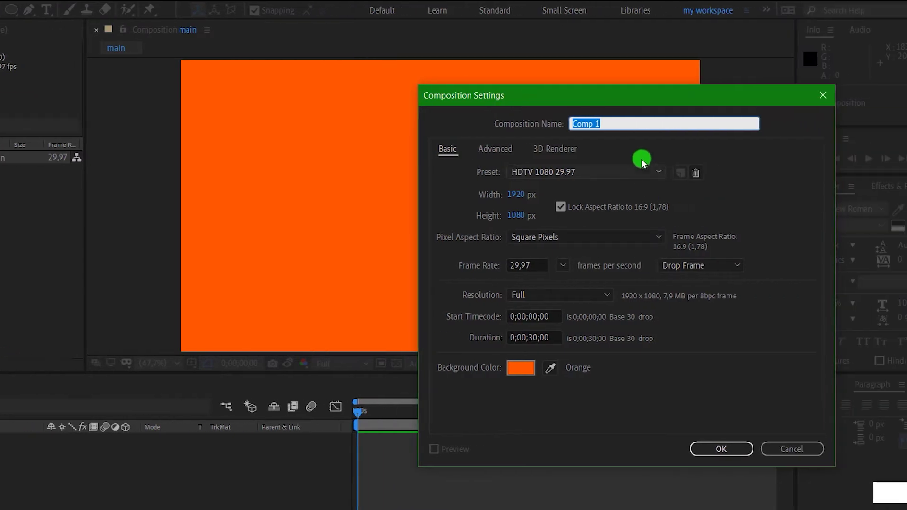
text(image place holder)
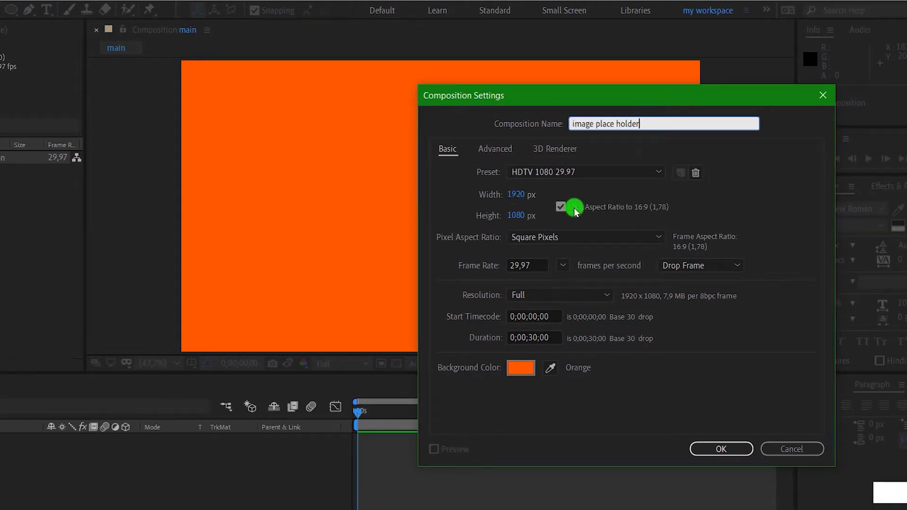
click(556, 208)
click(516, 194)
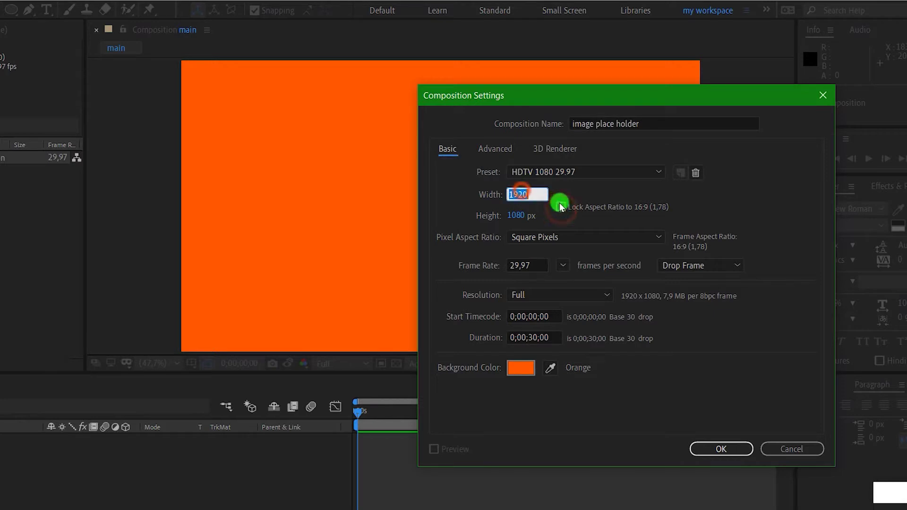
text(700)
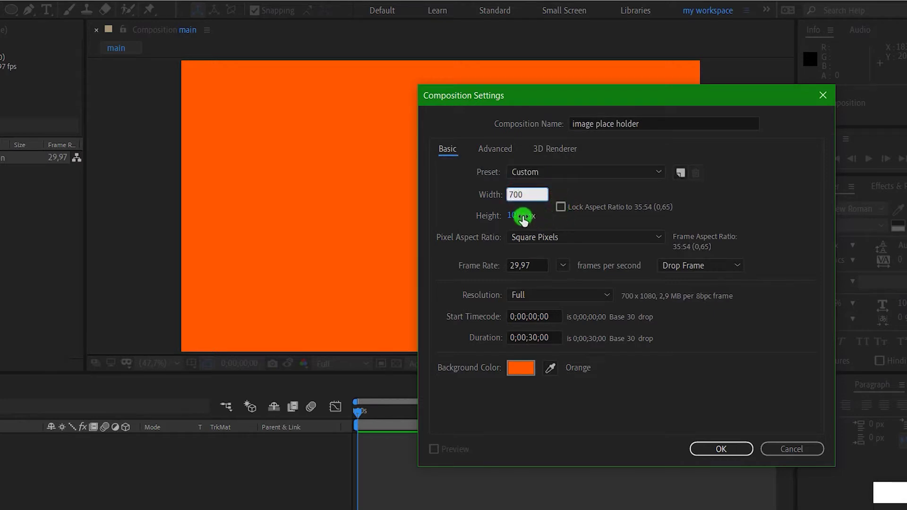
click(521, 216)
text(400)
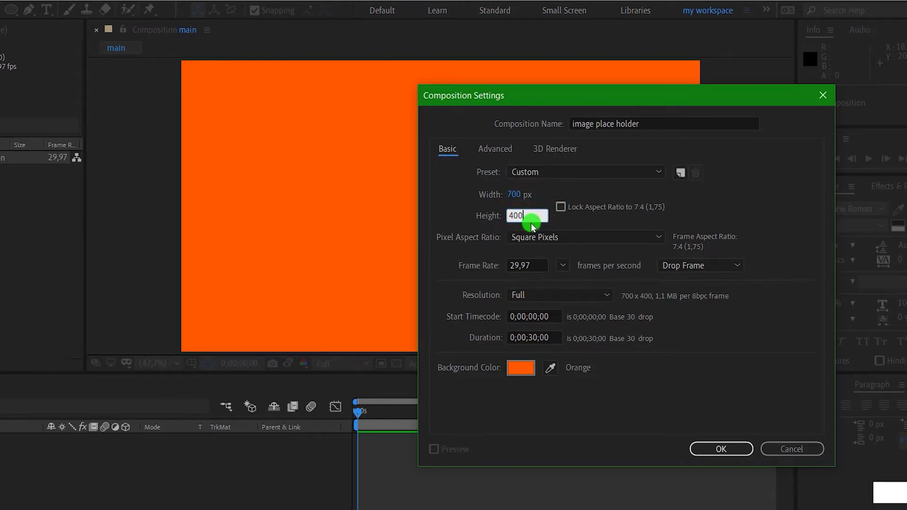
key(Return)
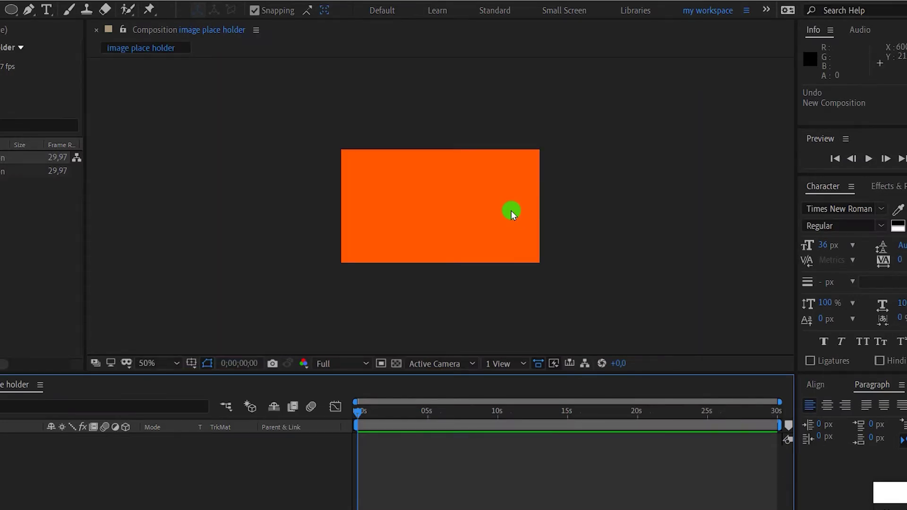
Relock the image place holder comp's aspect ratio at 7:4.
key(ctrl+k)
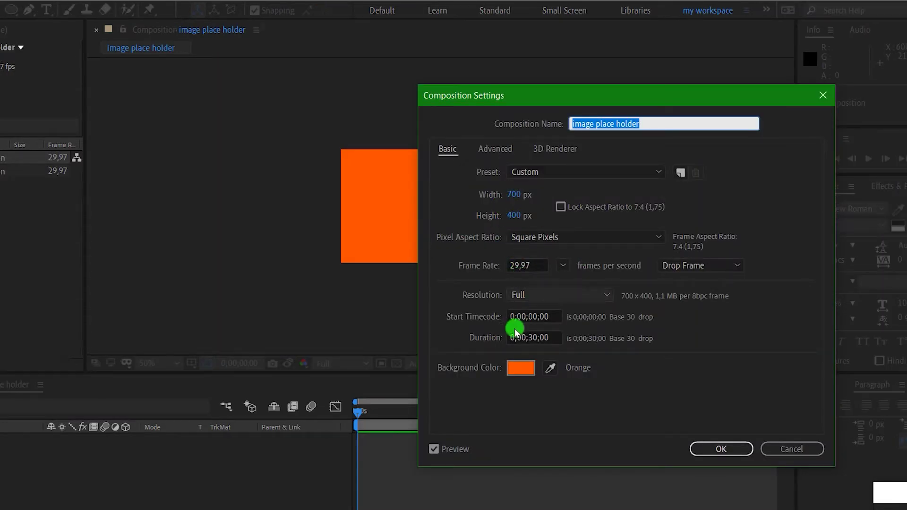
click(560, 207)
click(707, 449)
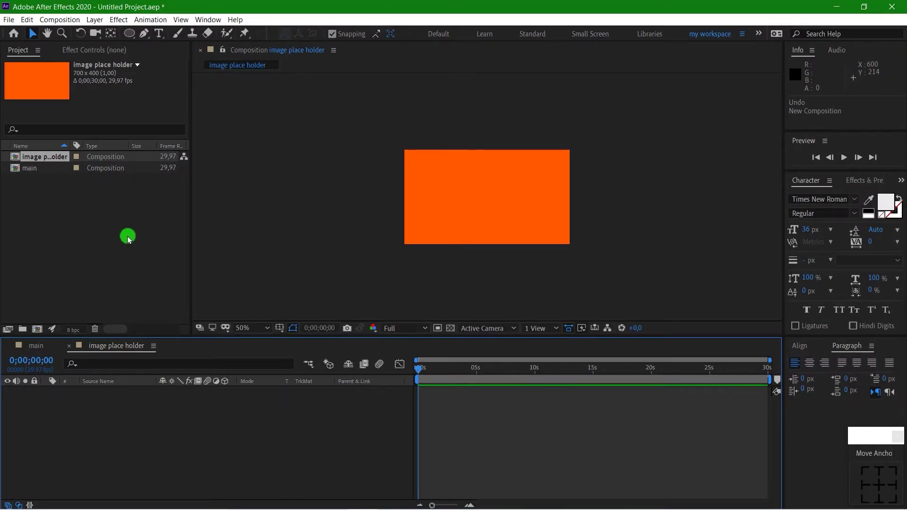
Import all eight photos from Desktop\photos and group them into a new folder.
double_click(91, 238)
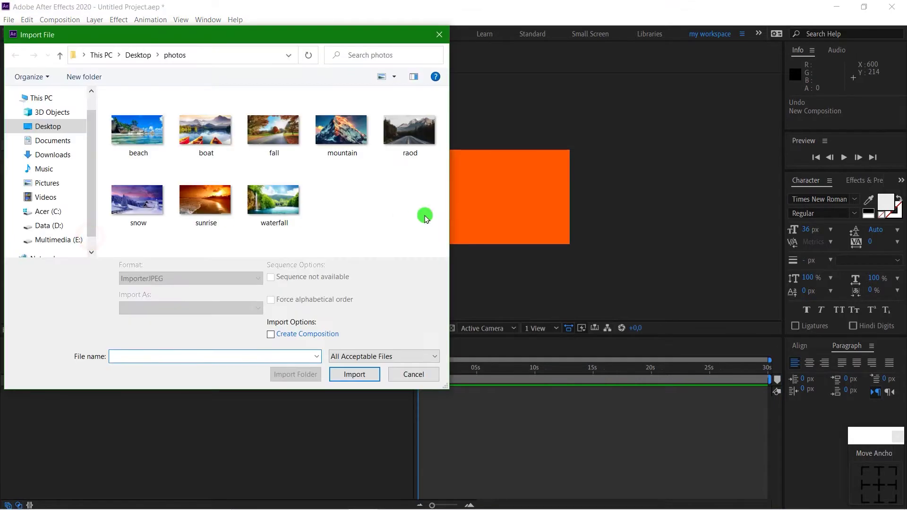
drag(430, 217, 121, 132)
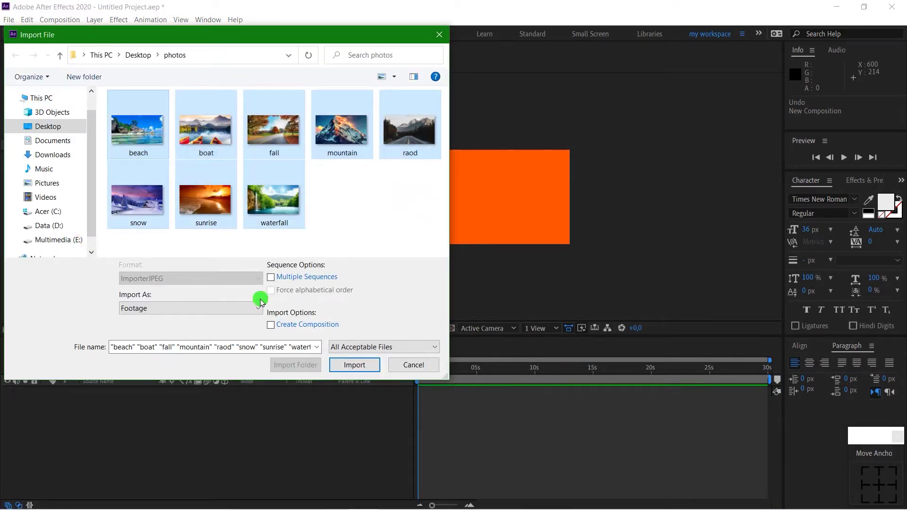
click(354, 365)
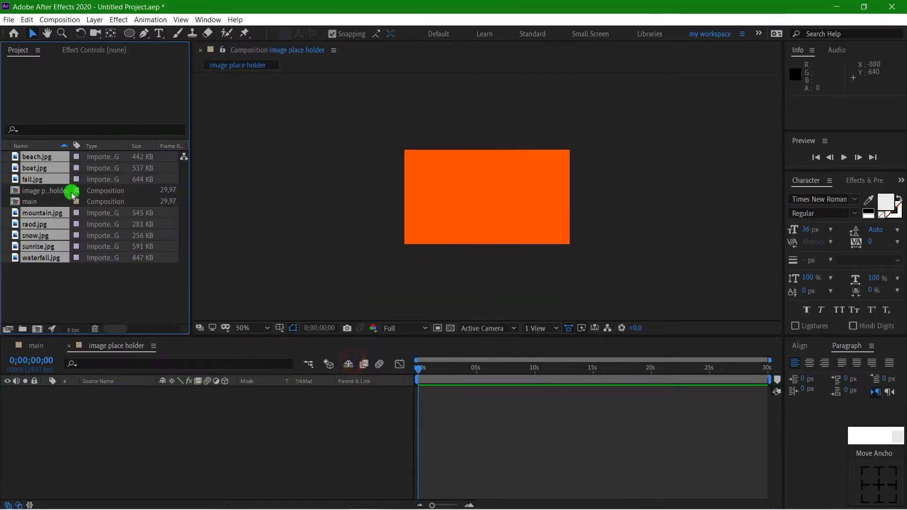
drag(46, 182, 23, 331)
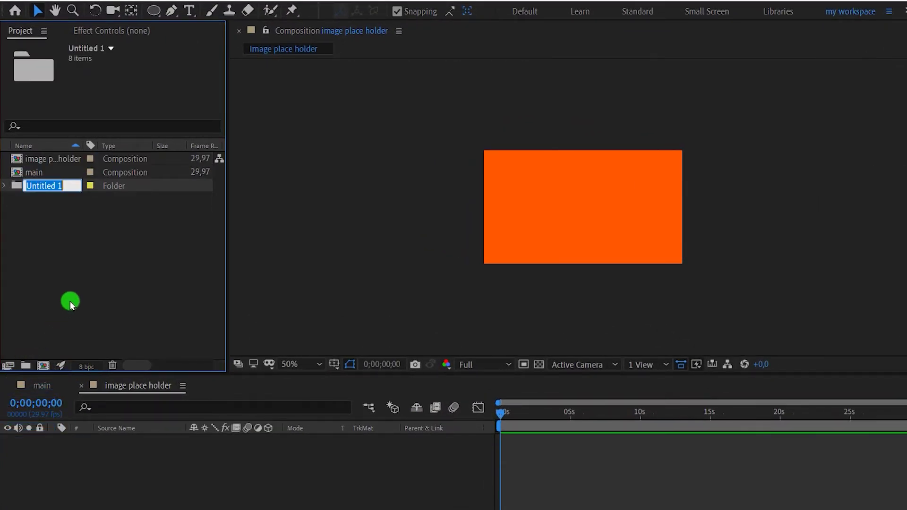
Name the photo folder 'images' and check its contents.
text(image)
text(s)
key(Return)
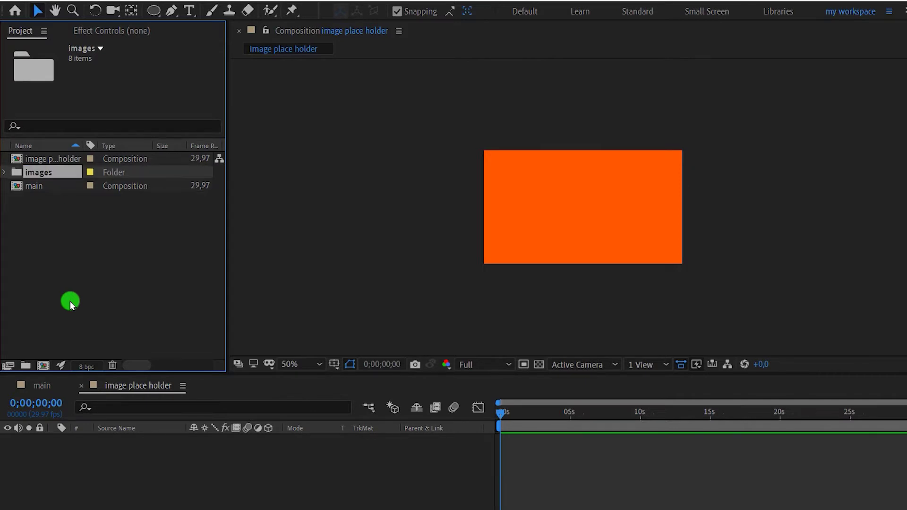
click(5, 172)
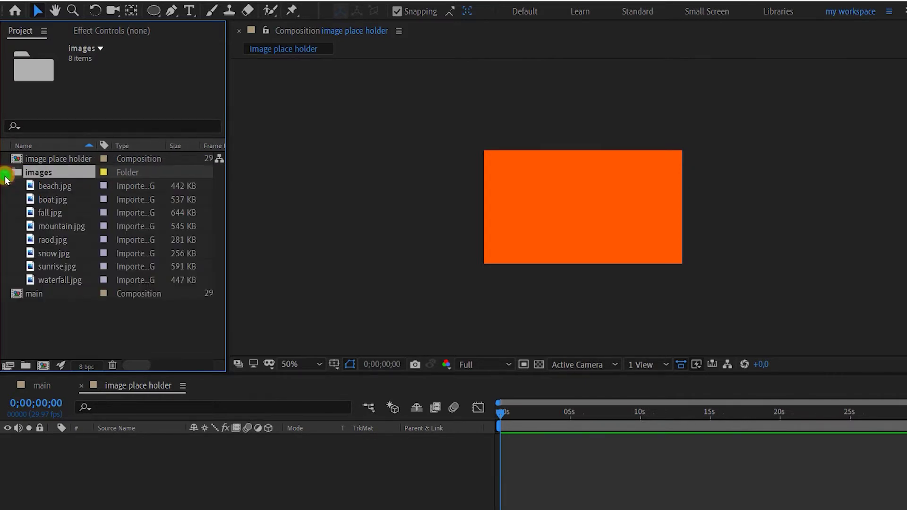
click(5, 173)
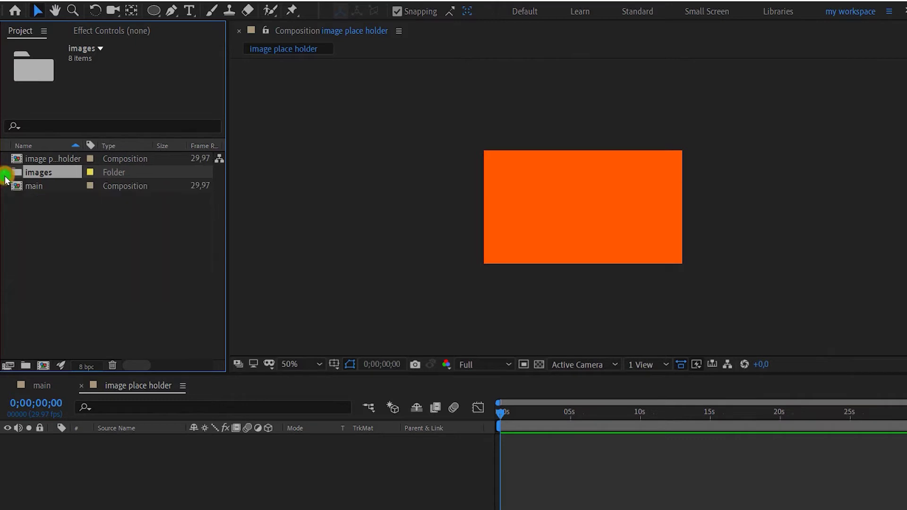
Move 'image place holder' into a new folder named 'image comps' and select it.
click(44, 160)
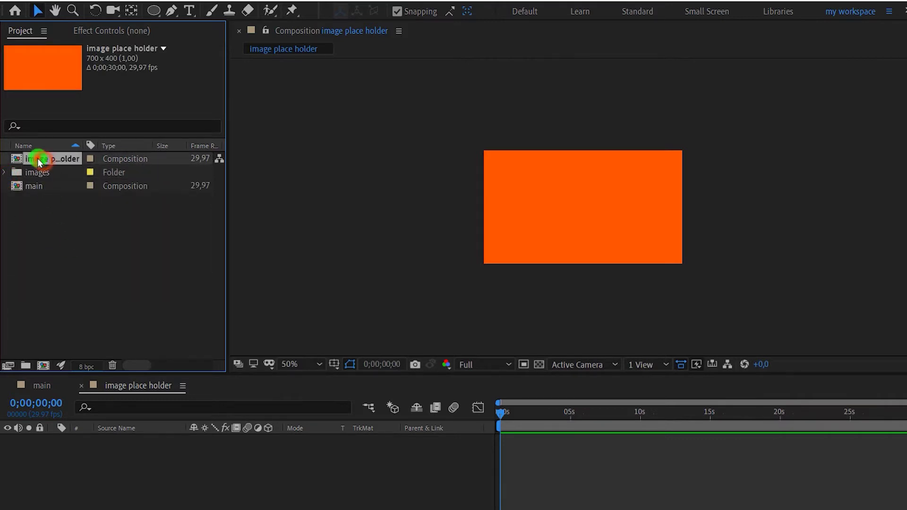
drag(40, 162, 26, 366)
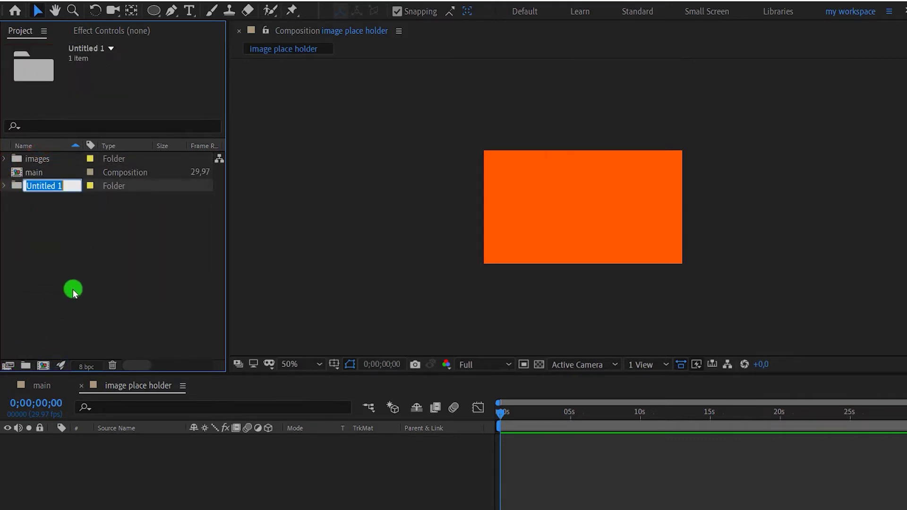
text(images)
key(BackSpace)
text(comps)
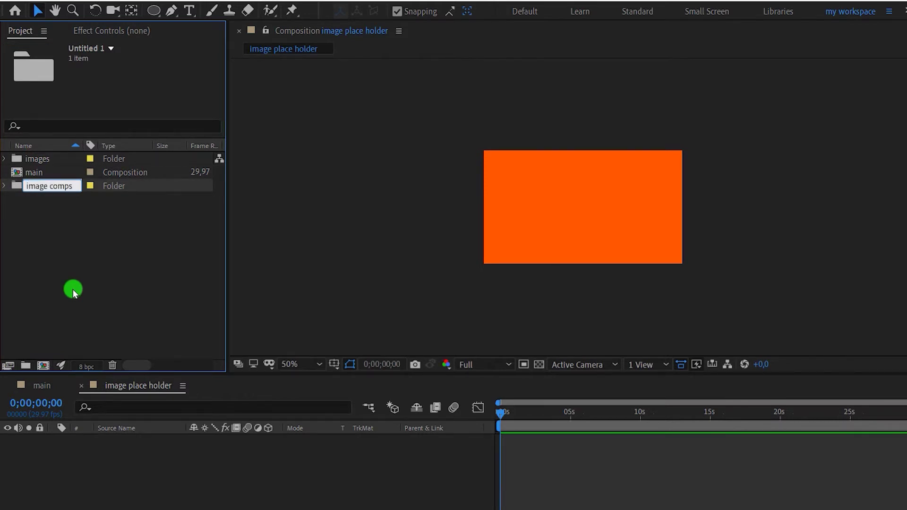
key(Return)
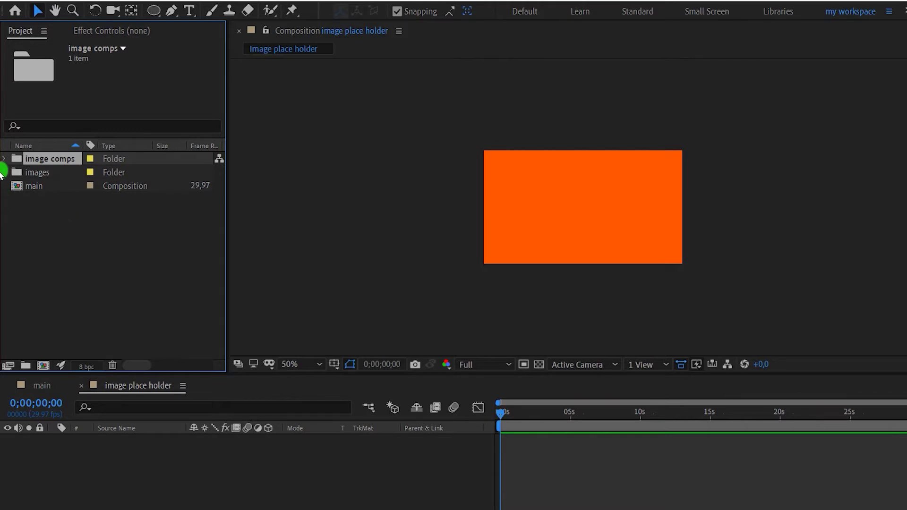
click(4, 160)
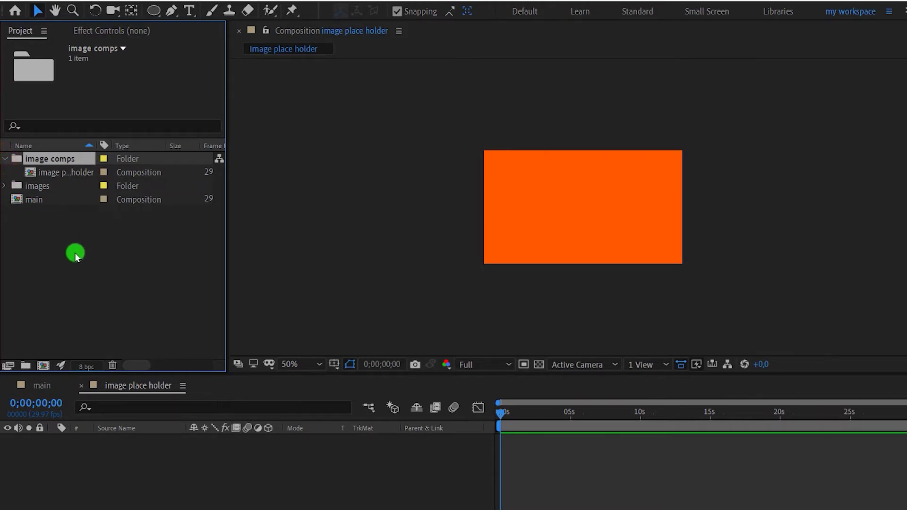
click(546, 242)
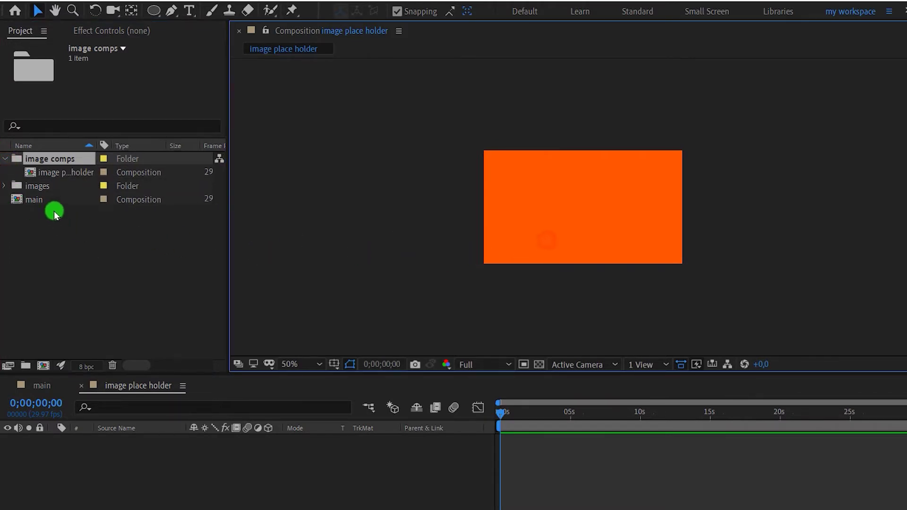
click(49, 176)
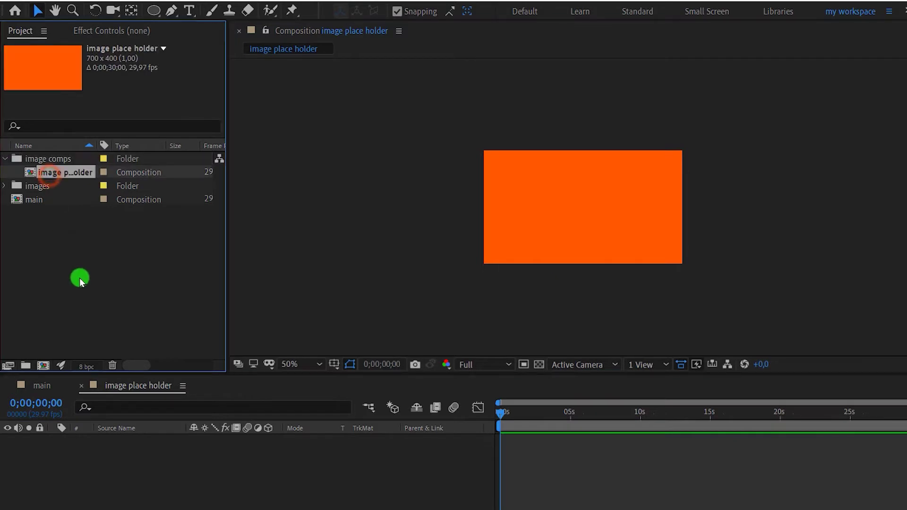
Duplicate the placeholder comp twice and preview the eight photos in the images folder.
key(ctrl+d)
key(ctrl+d)
key(ctrl+d)
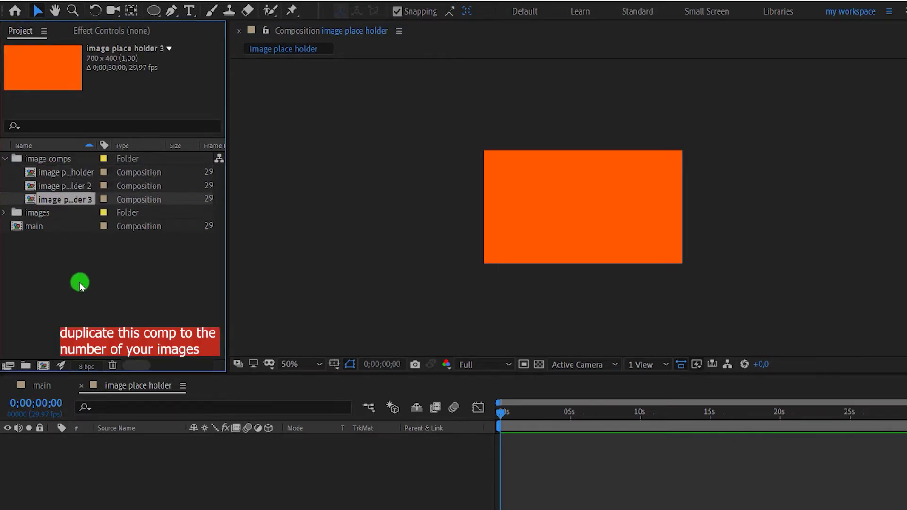
key(ctrl+d)
key(ctrl+d)
key(ctrl+d)
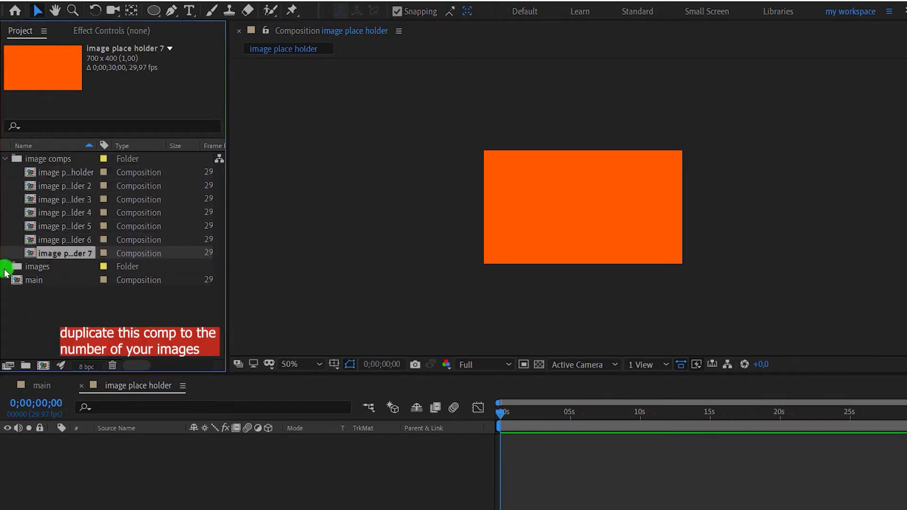
click(4, 267)
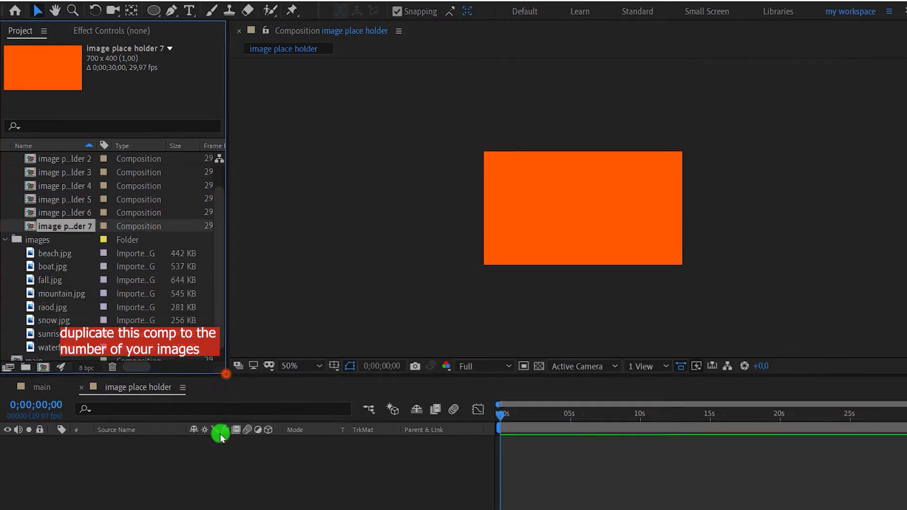
drag(227, 372, 211, 489)
click(48, 280)
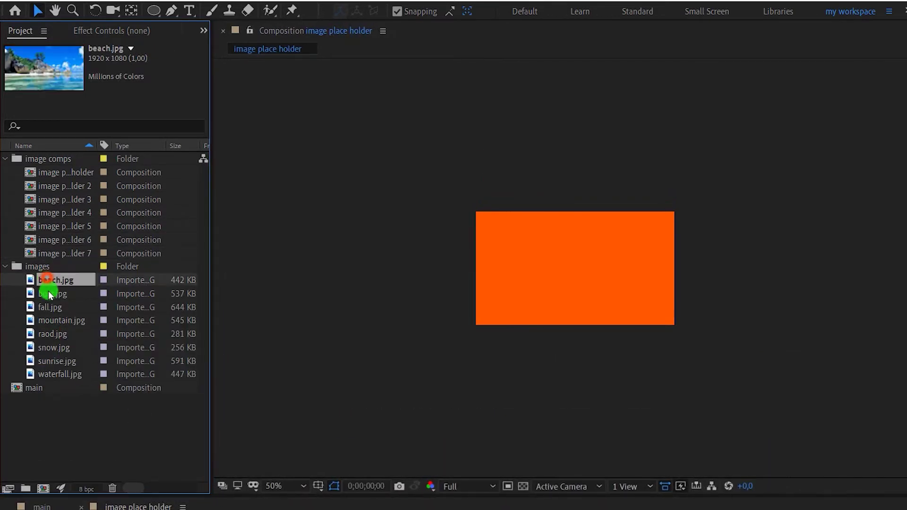
click(47, 293)
click(50, 307)
click(55, 321)
click(53, 334)
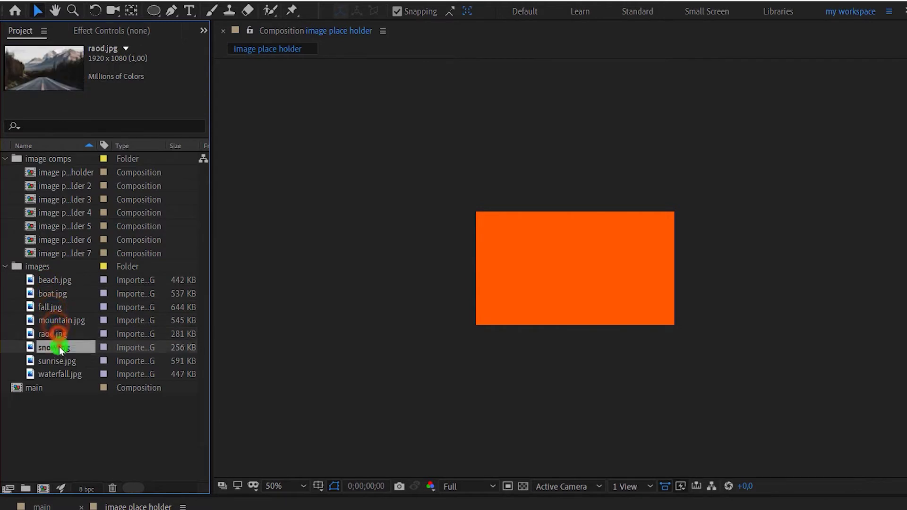
click(54, 347)
click(57, 361)
click(64, 374)
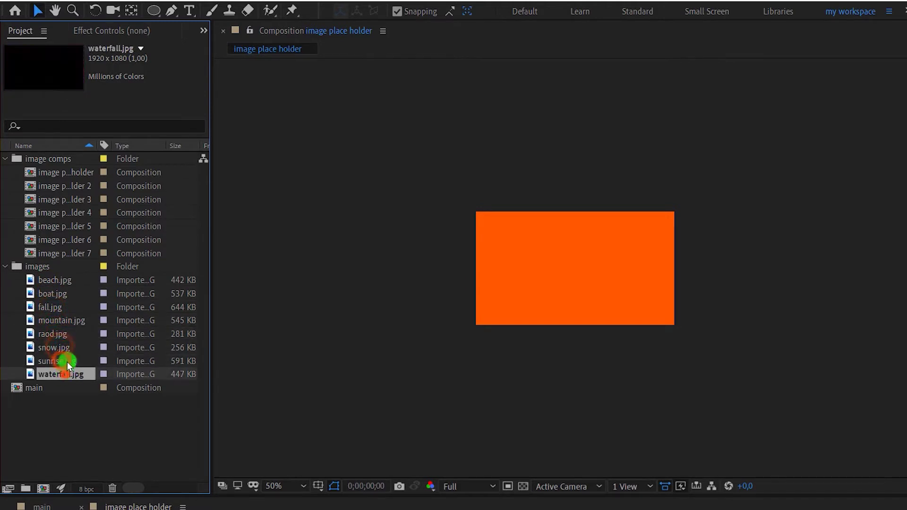
Duplicate the original placeholder again to make the eighth comp.
click(57, 176)
click(76, 254)
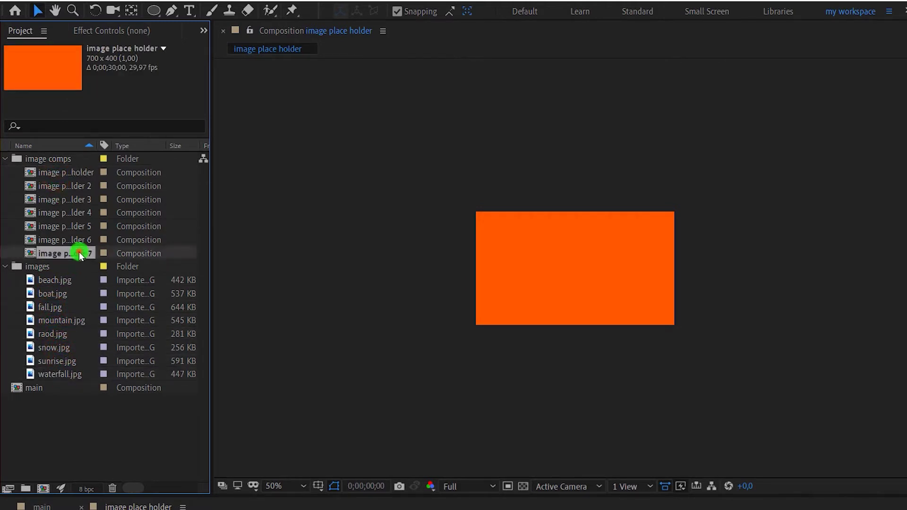
click(70, 173)
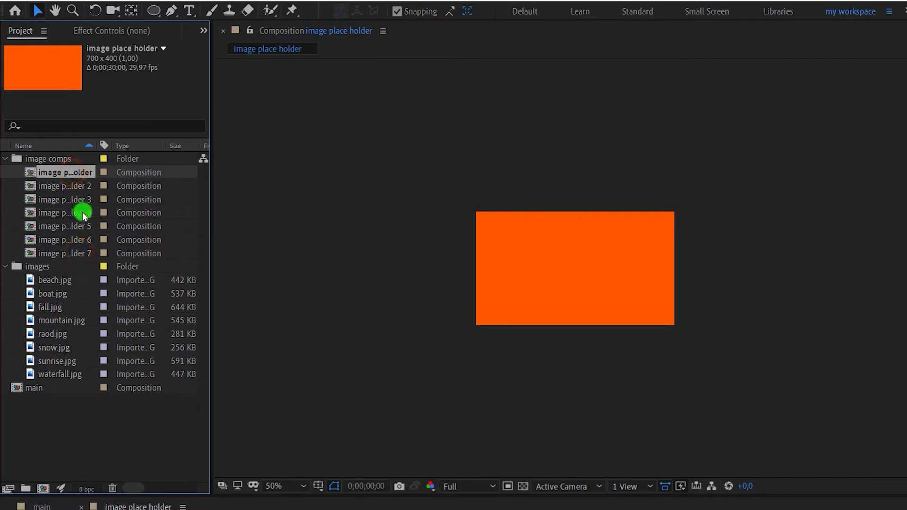
key(ctrl+d)
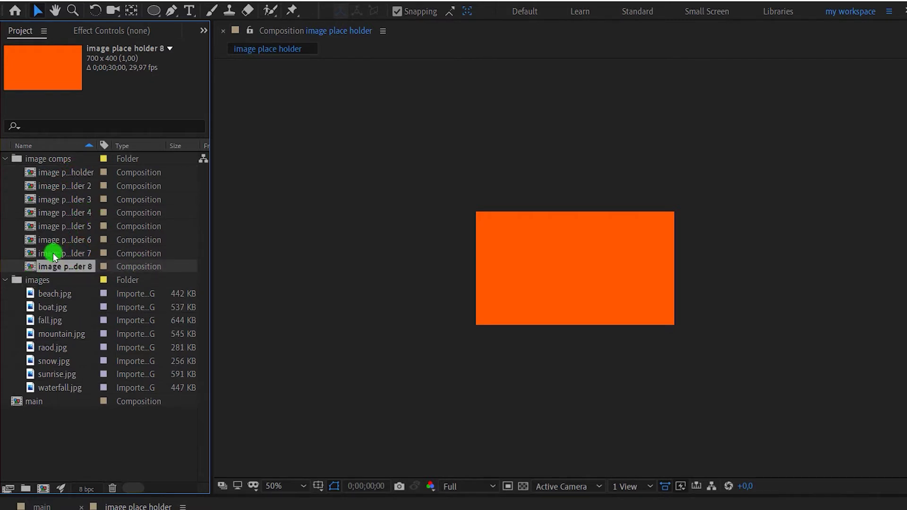
Rename the first two placeholder comps to 'beach' and 'boat'.
click(64, 171)
click(74, 175)
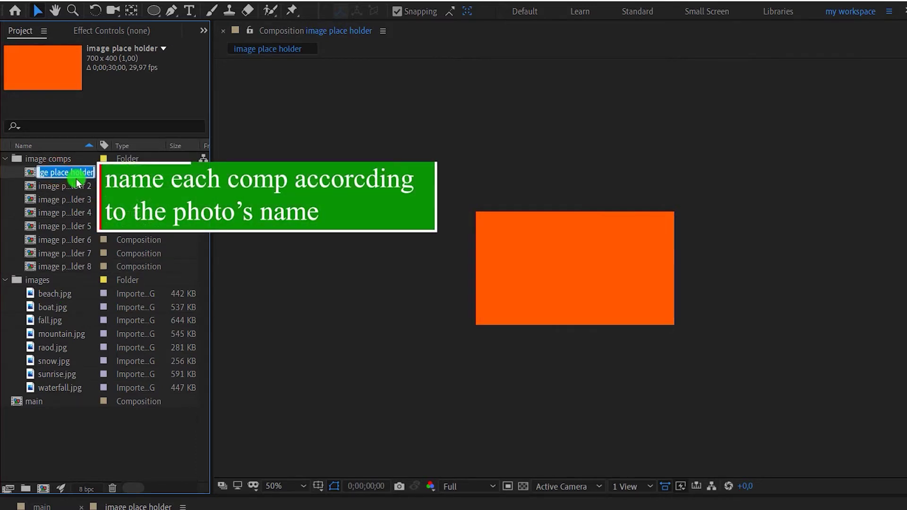
text(beack)
key(BackSpace)
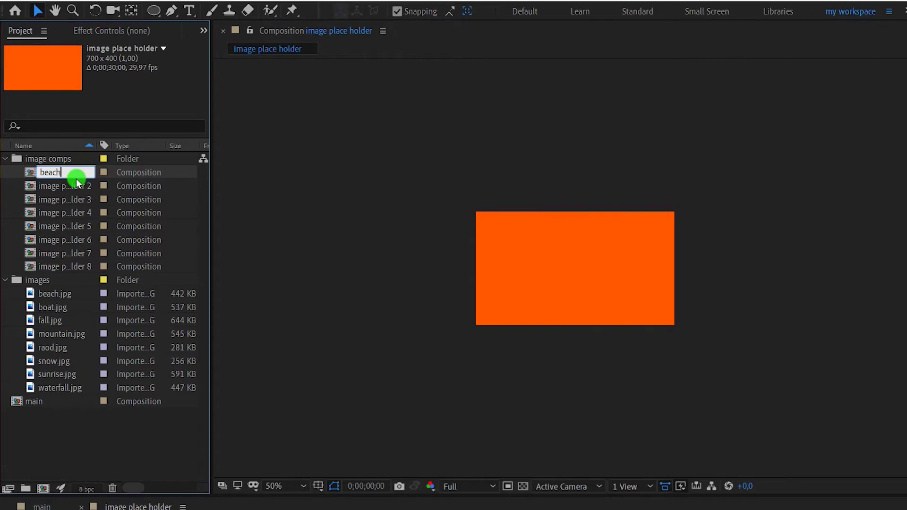
key(Return)
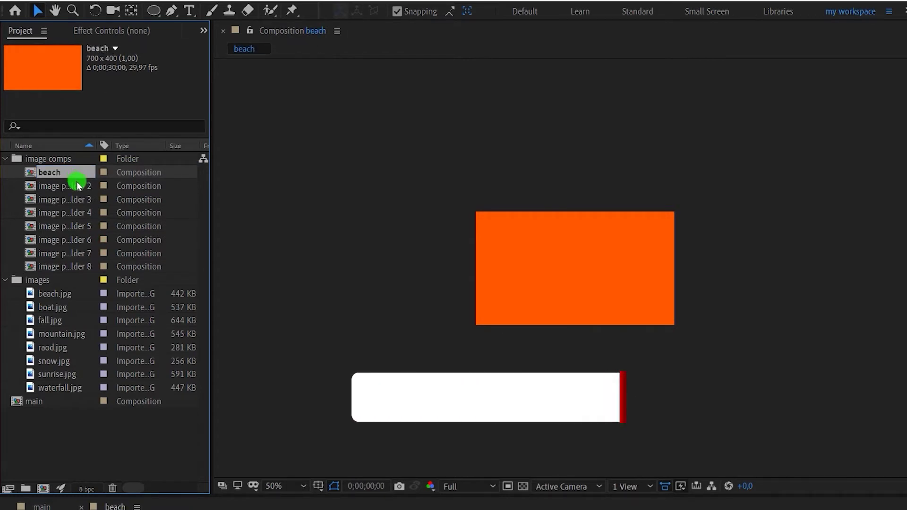
click(76, 182)
key(Return)
text(boat)
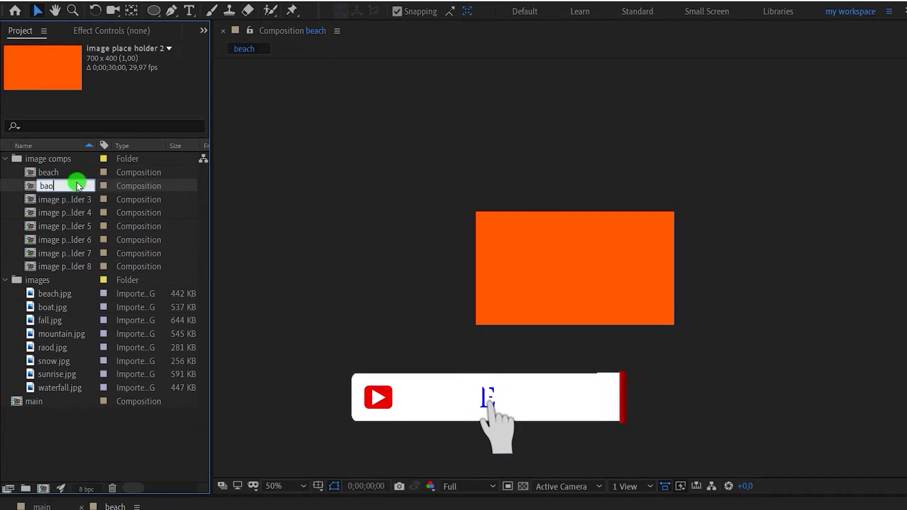
key(Return)
Rename the next two placeholder comps to 'fall' and 'mountain'.
key(Down)
key(Return)
text(fall)
key(Return)
key(Down)
key(Return)
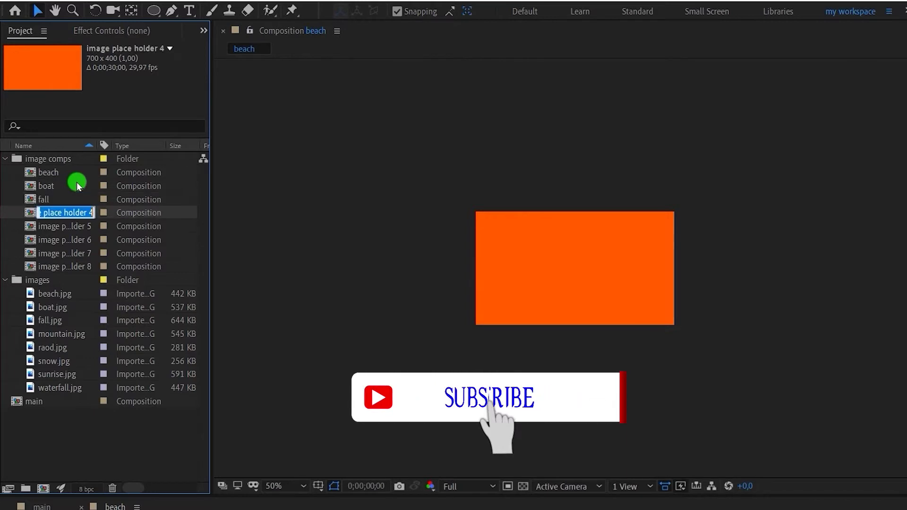
text(mountain)
Rename the remaining placeholder comps to 'road', 'snow', 'sunrise' and 'waterfall'.
key(Return)
key(Down)
key(Return)
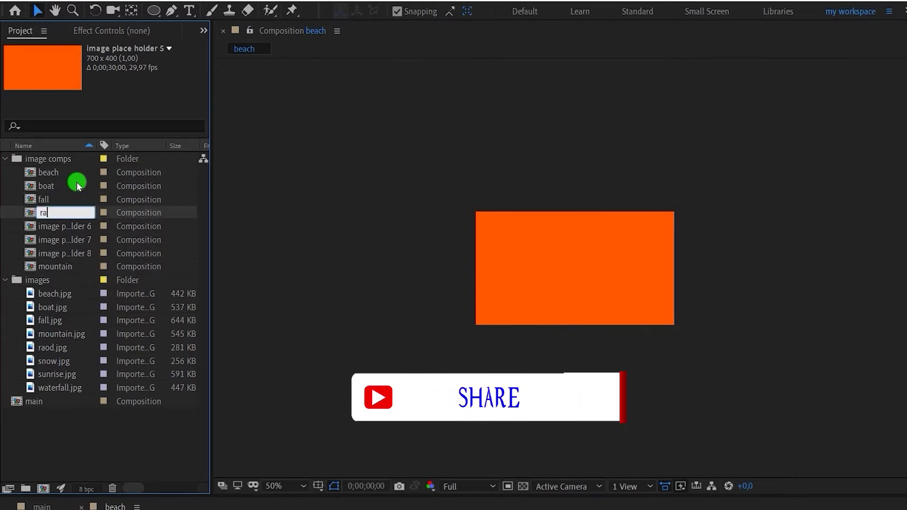
text(road)
key(Return)
key(Down)
key(Return)
text(snow)
key(Return)
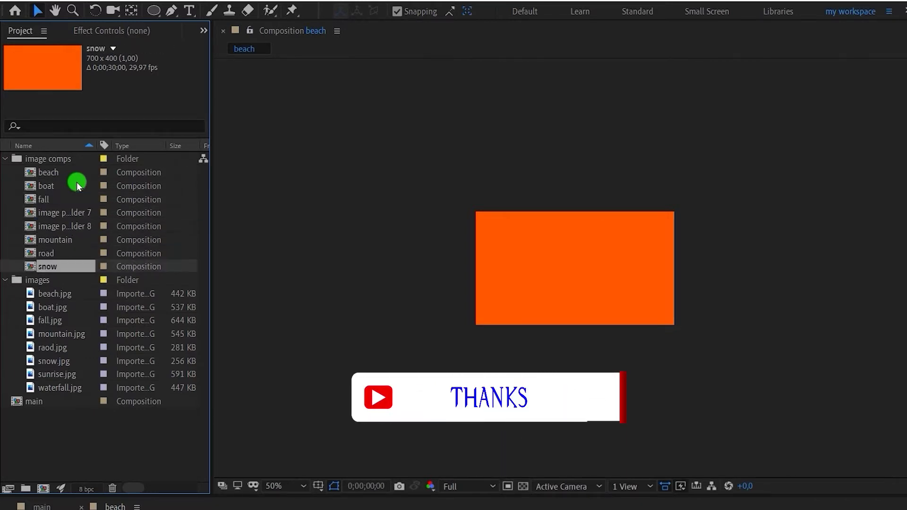
key(Down)
key(Return)
text(sunrise)
key(Return)
key(Down)
key(Return)
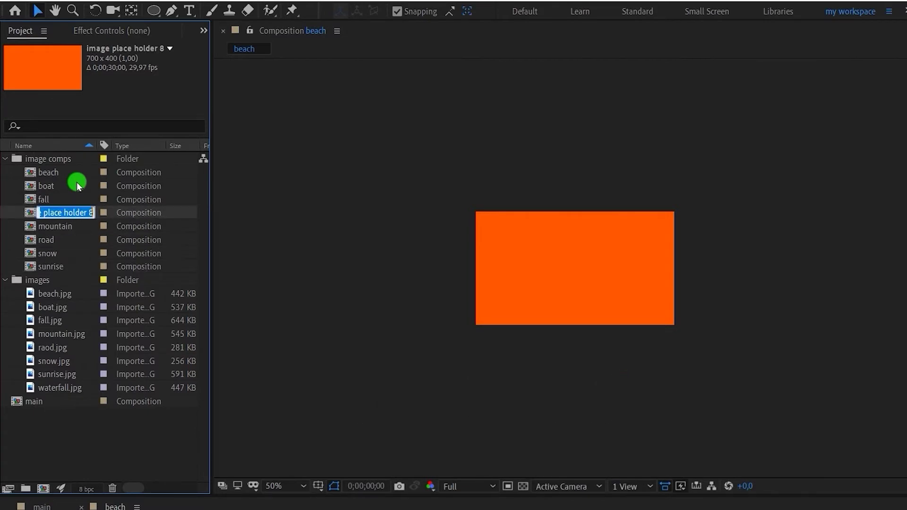
text(waterfall)
key(Return)
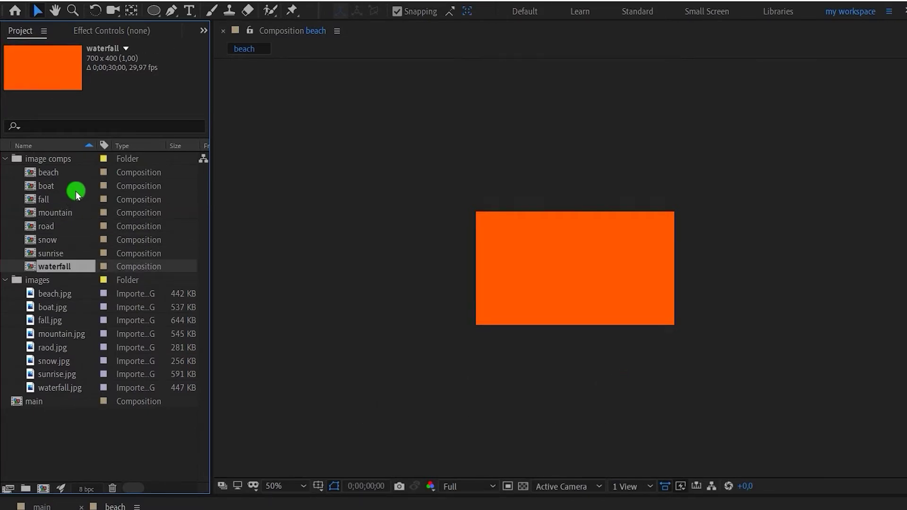
Add beach.jpg to the beach comp and fit it to the comp.
drag(271, 495, 259, 429)
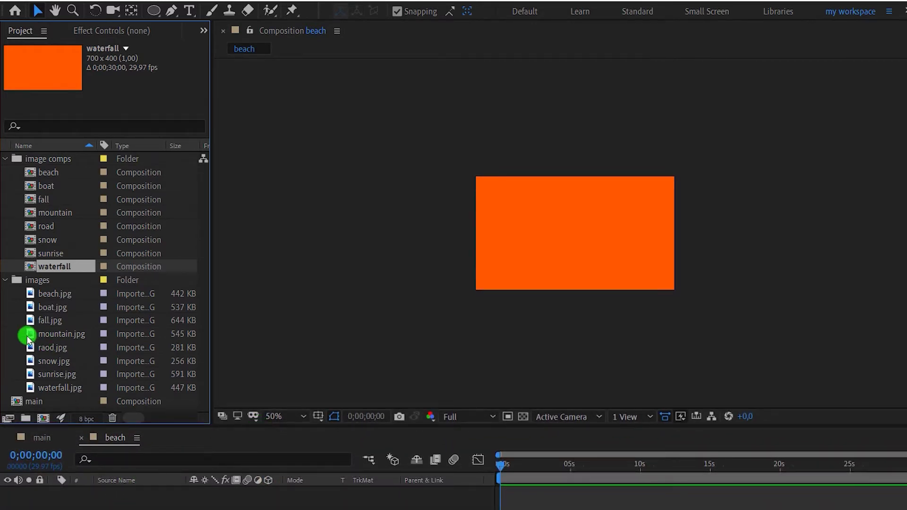
click(60, 172)
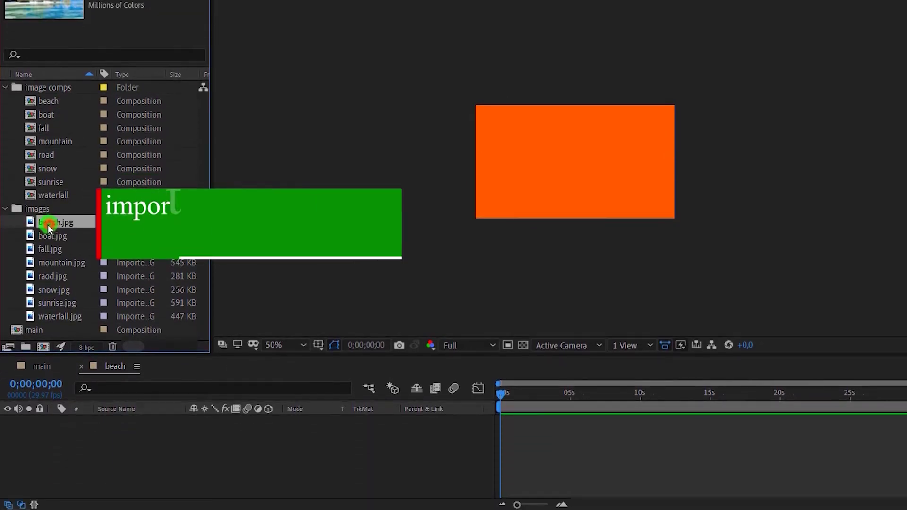
drag(49, 296, 137, 441)
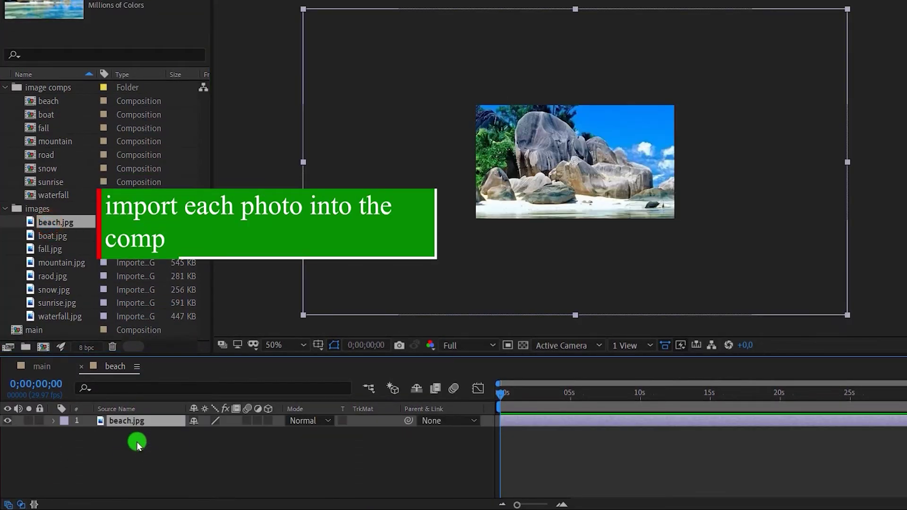
key(ctrl+alt+f)
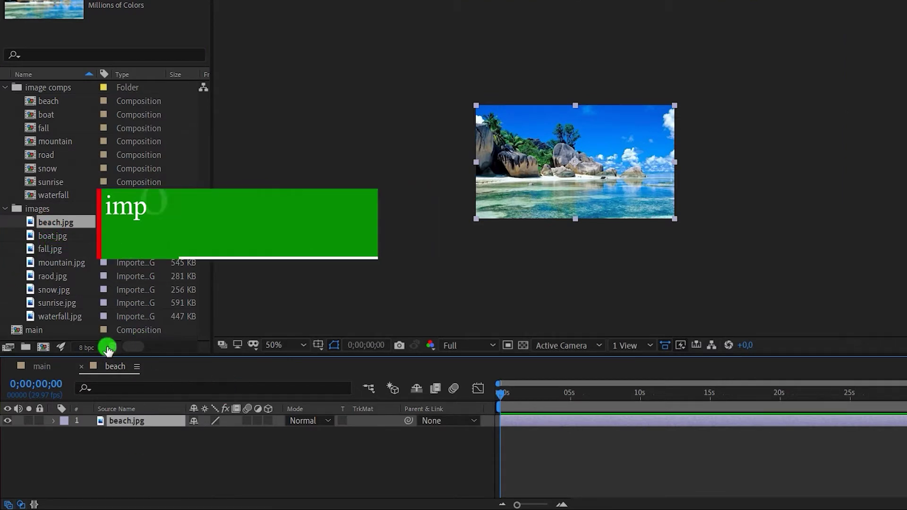
Open the boat comp and add boat.jpg as a layer.
double_click(52, 116)
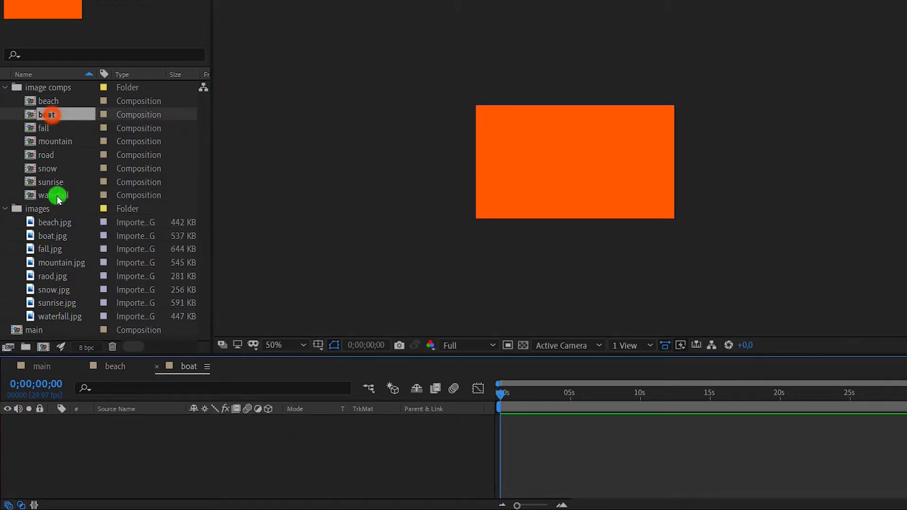
drag(51, 235, 145, 443)
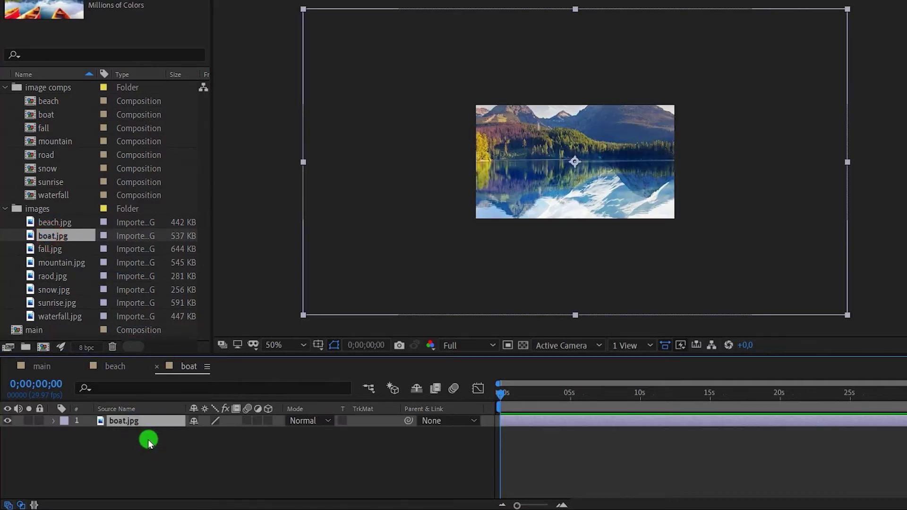
click(142, 433)
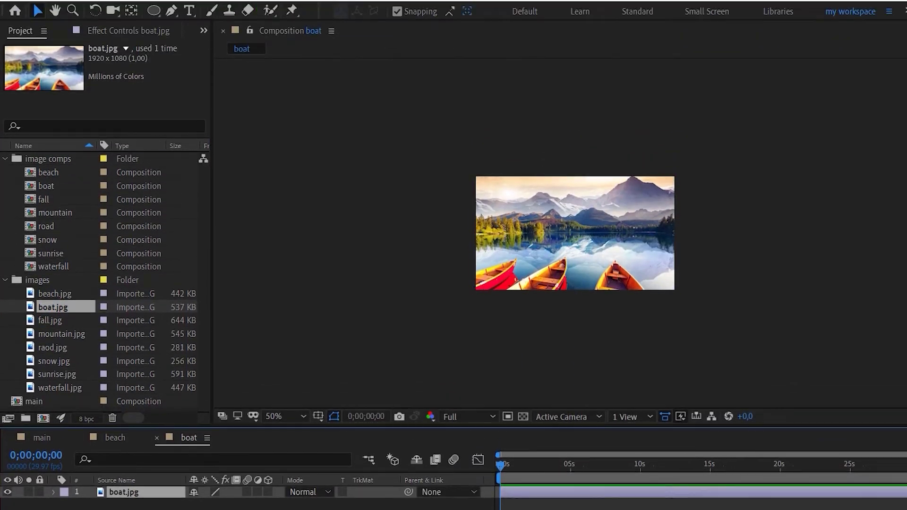
Draw a full-comp rectangle in the boat comp and rename the shape layer 'frame'.
drag(149, 13, 189, 10)
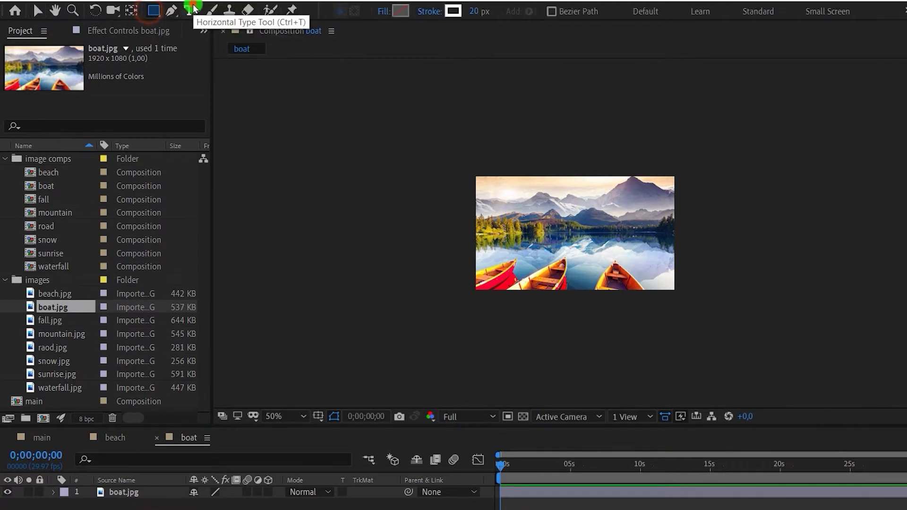
double_click(152, 11)
key(v)
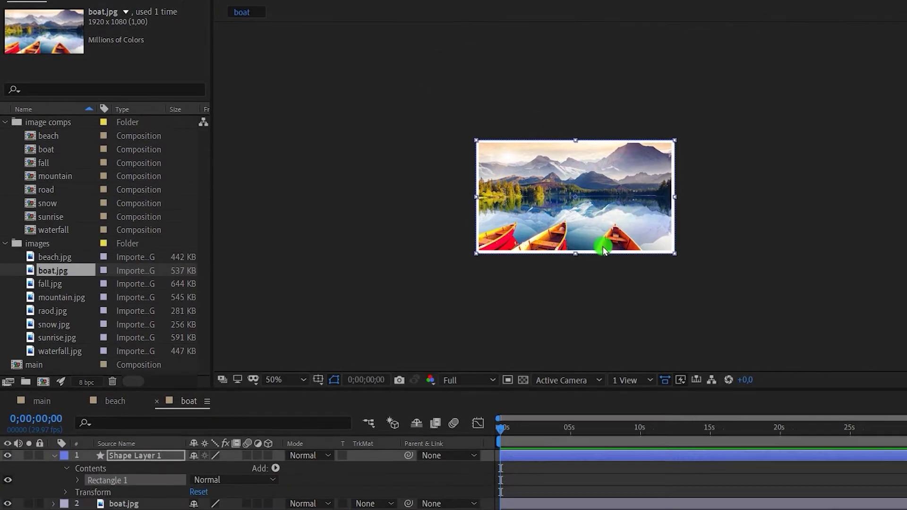
click(132, 453)
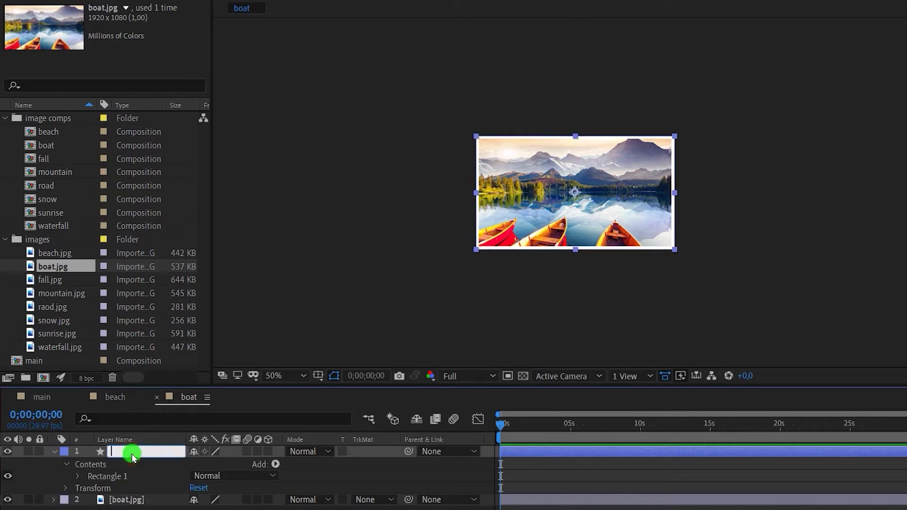
text(fram)
key(Return)
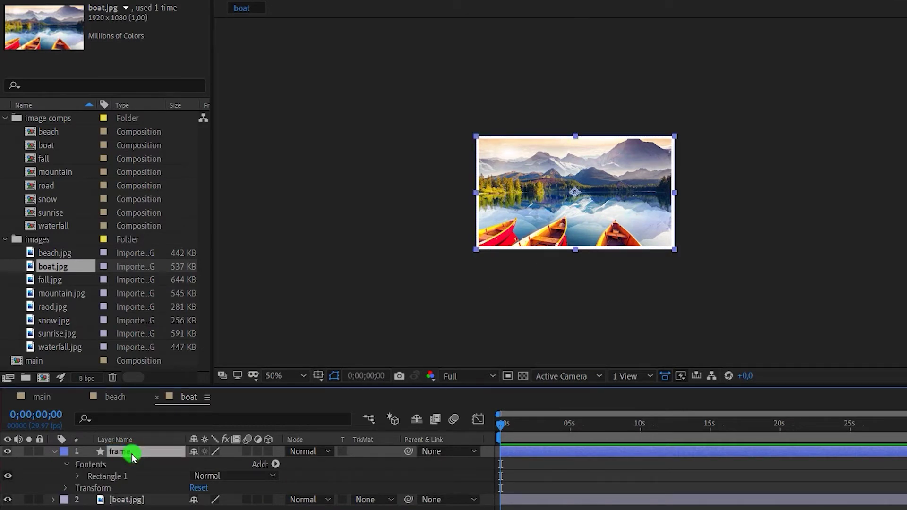
click(54, 452)
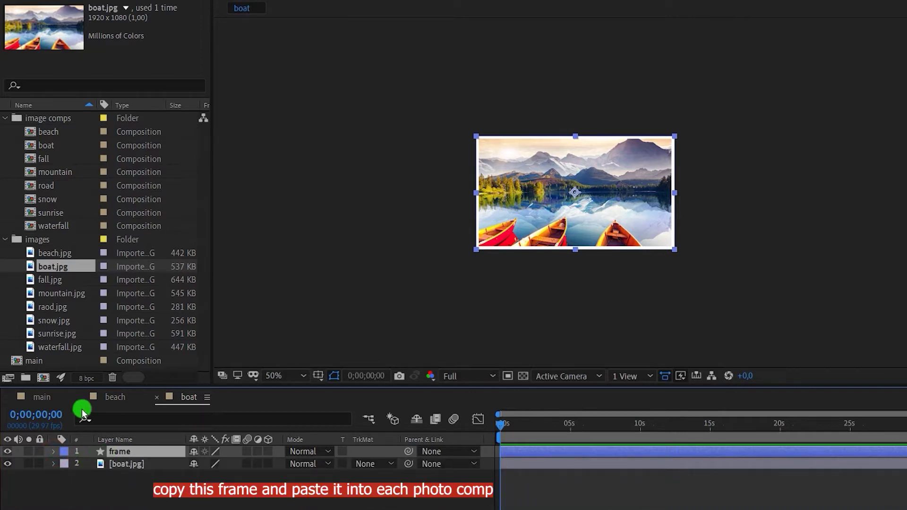
Paste the white frame layer above the beach photo.
click(98, 398)
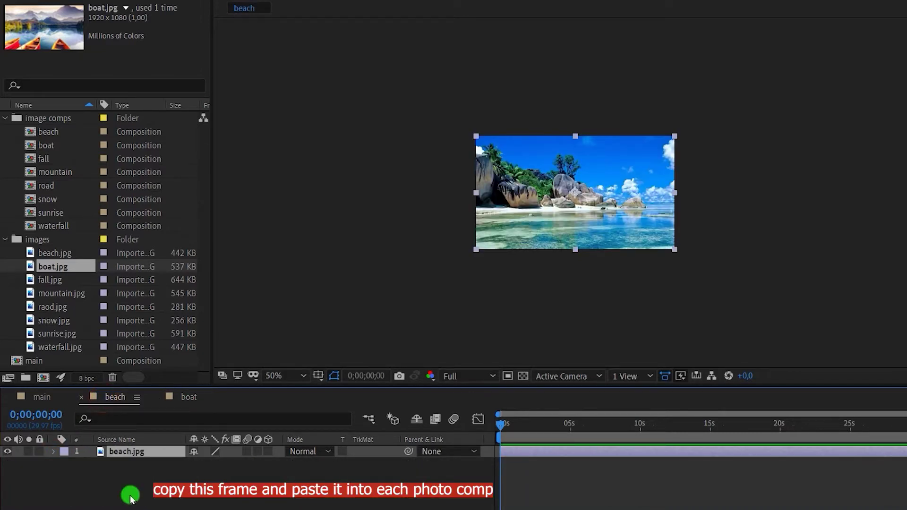
key(ctrl+v)
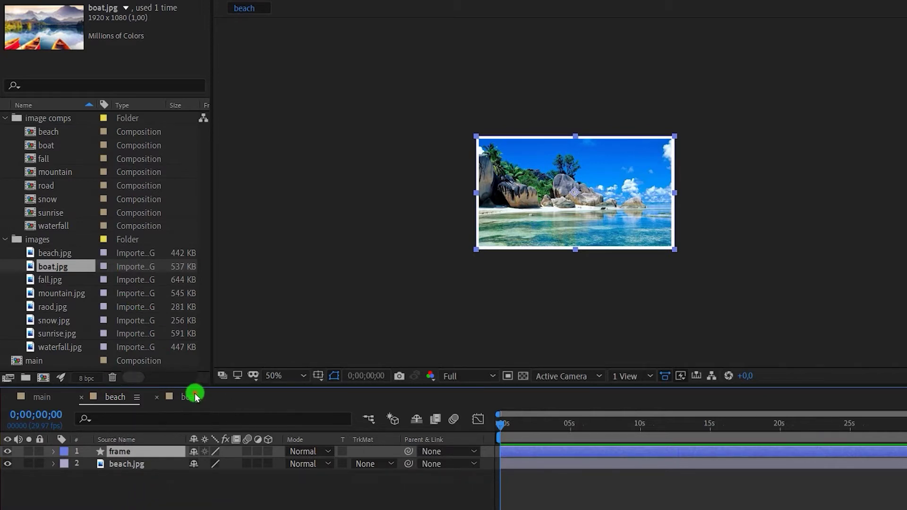
click(195, 397)
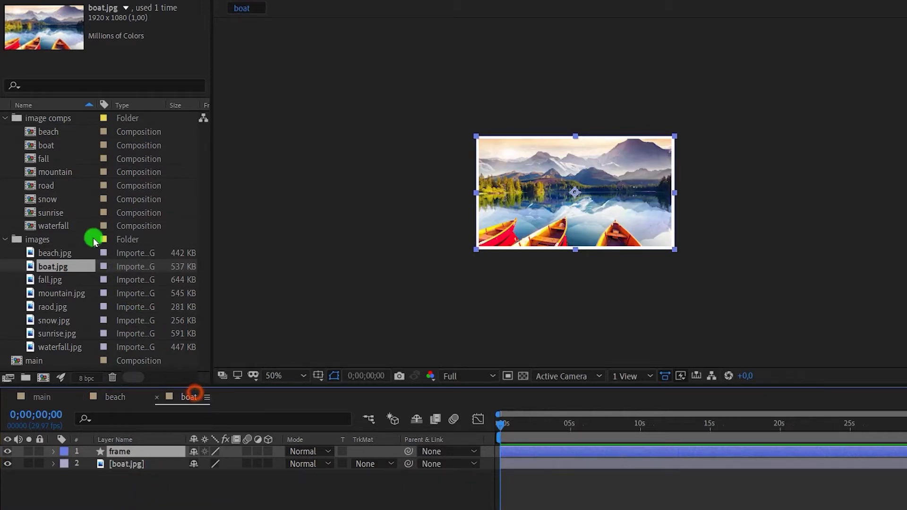
Add the fall and mountain photos to their comps, fitted to the frame.
double_click(43, 158)
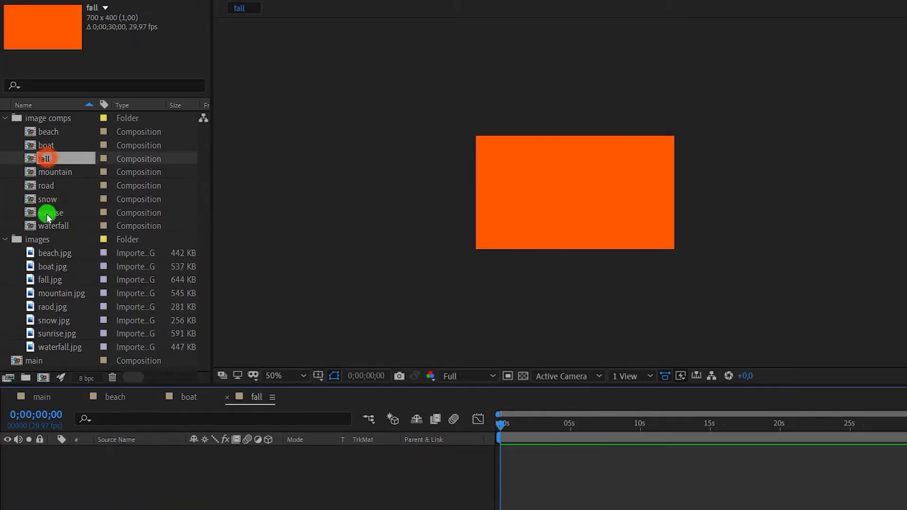
drag(50, 280, 190, 467)
key(ctrl+alt+f)
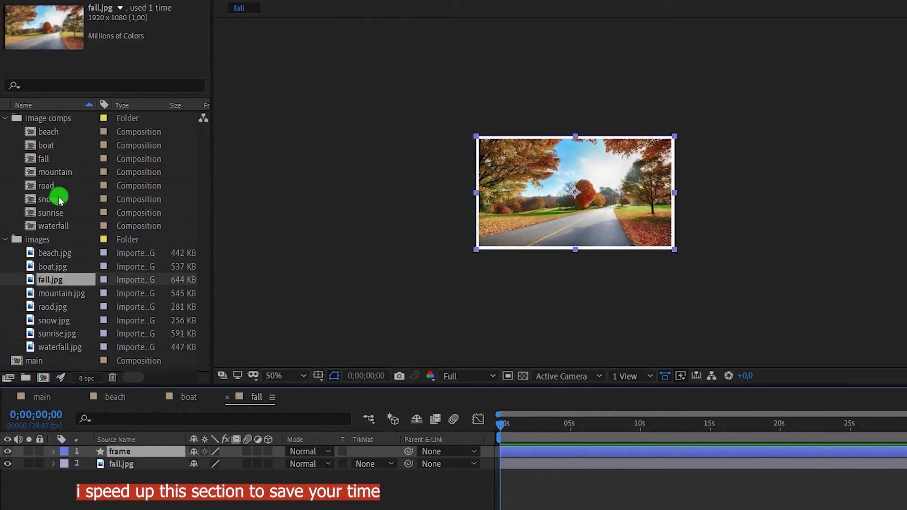
double_click(48, 185)
double_click(45, 173)
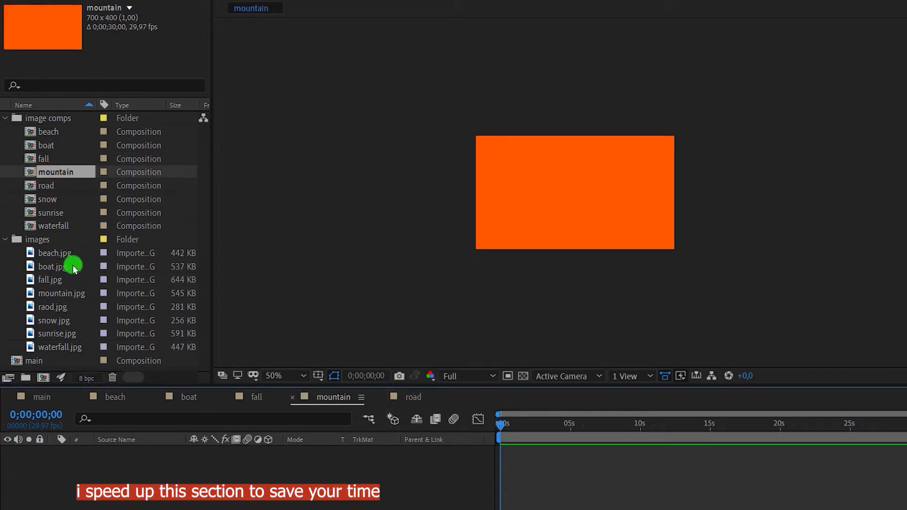
drag(57, 293, 152, 478)
key(ctrl+alt+f)
Add the road and snow photos to their comps, fitted, with the frame pasted above.
click(405, 397)
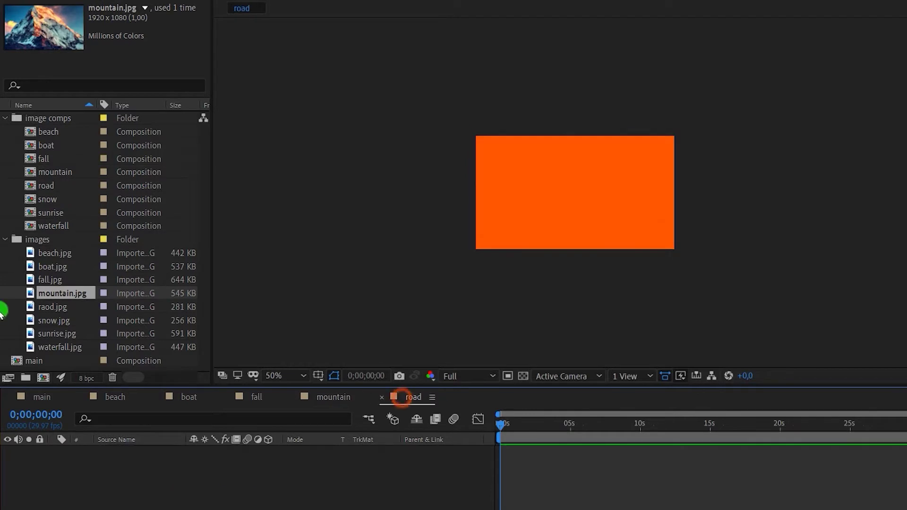
drag(52, 306, 178, 483)
key(ctrl+v)
click(146, 464)
key(ctrl+alt+f)
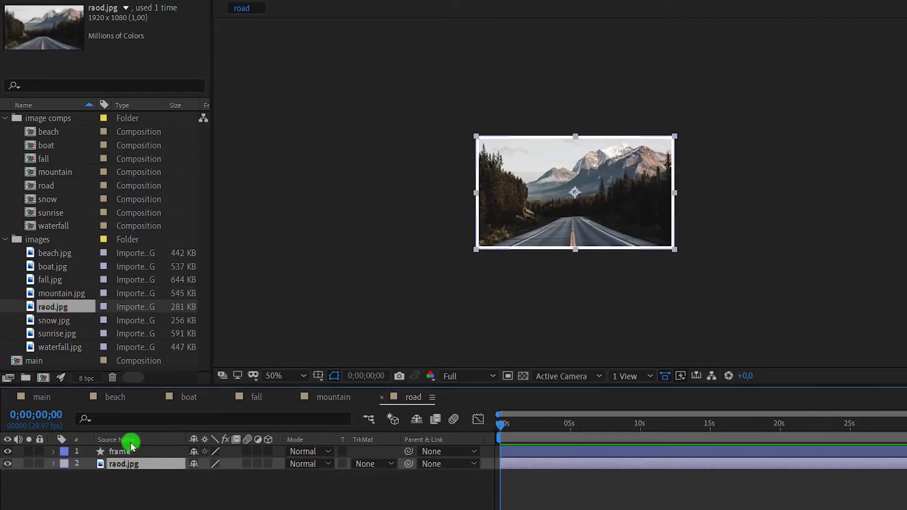
click(70, 440)
double_click(55, 201)
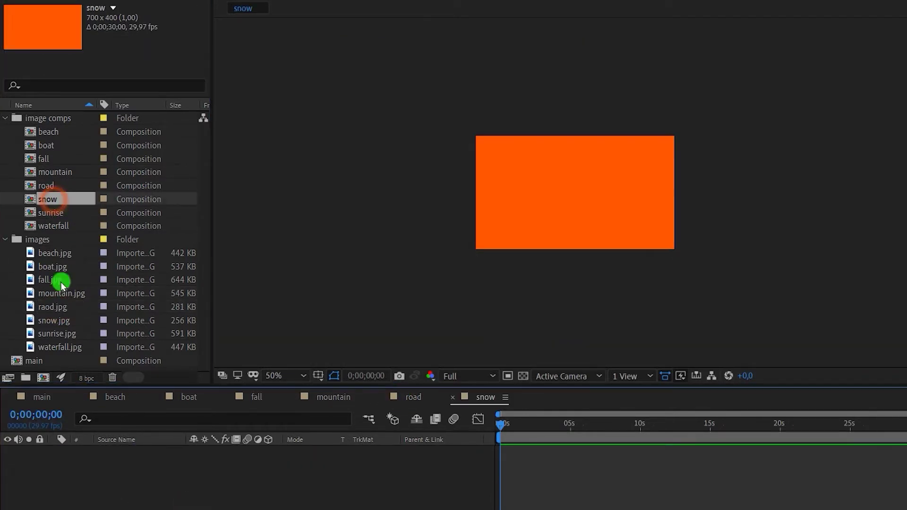
drag(53, 320, 115, 467)
key(ctrl+alt+f)
key(ctrl+v)
click(77, 482)
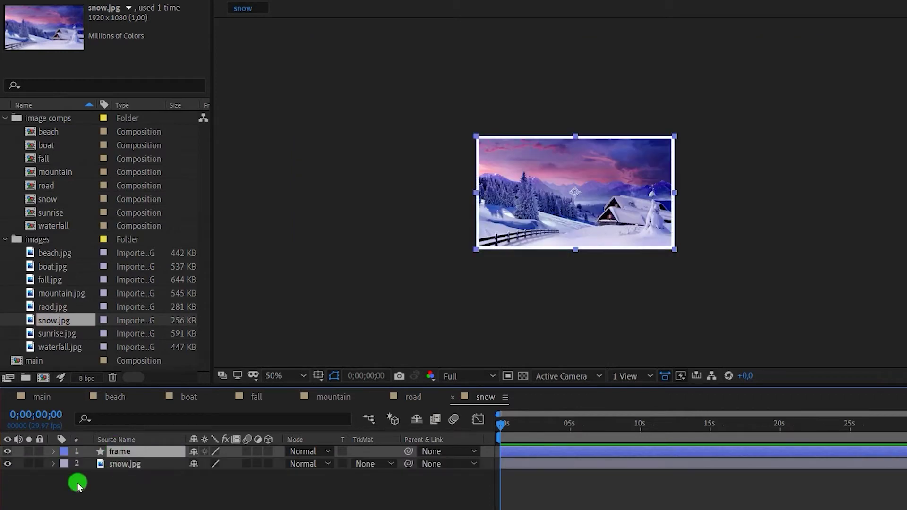
Fill the waterfall comp with its fitted photo and frame, then return to main.
double_click(53, 214)
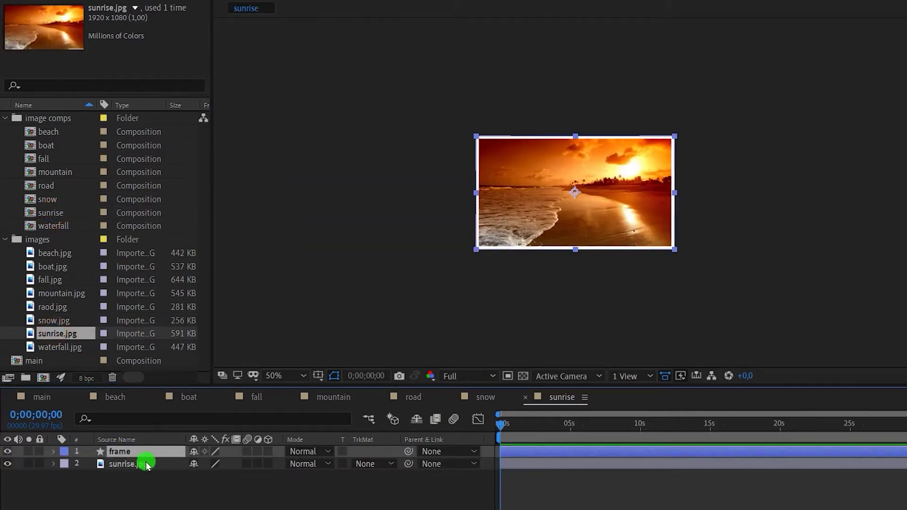
double_click(53, 226)
drag(60, 347, 130, 458)
key(ctrl+alt+f)
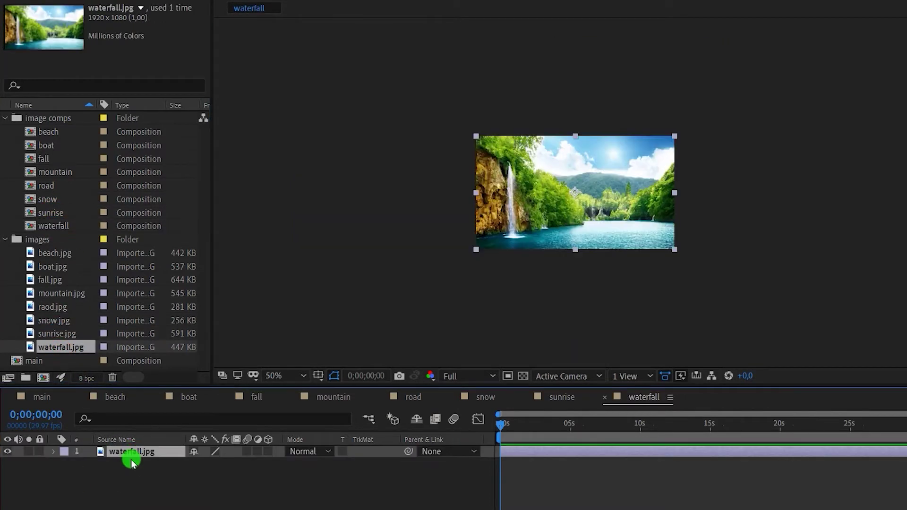
key(ctrl+v)
click(56, 416)
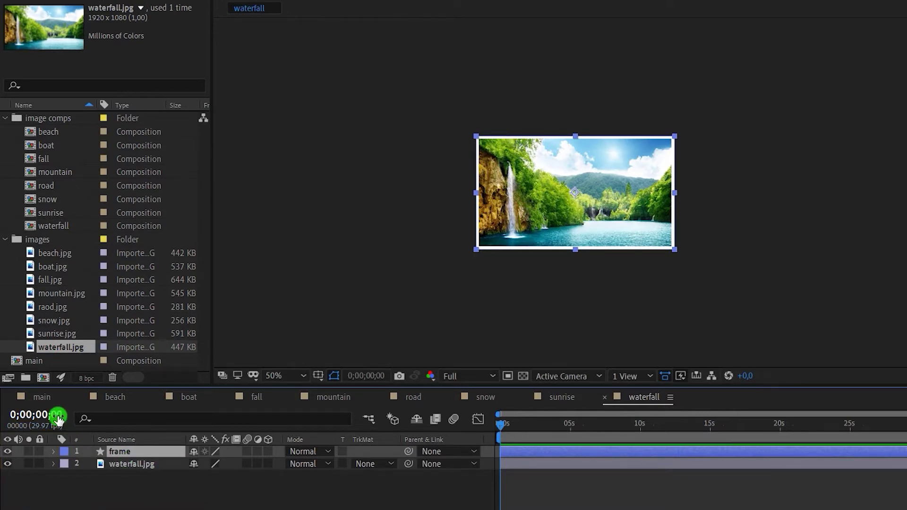
click(46, 395)
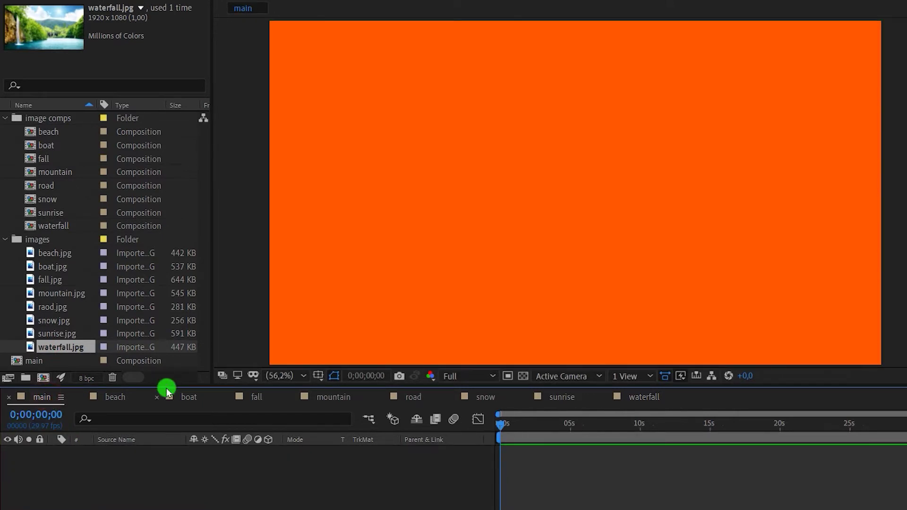
Add the eight photo comps, beach through waterfall, to the main comp timeline.
drag(168, 386, 166, 323)
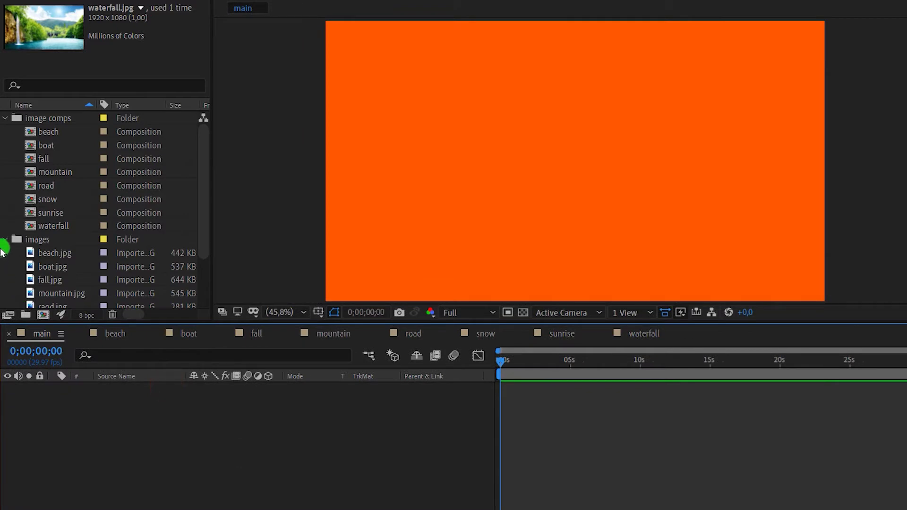
click(3, 240)
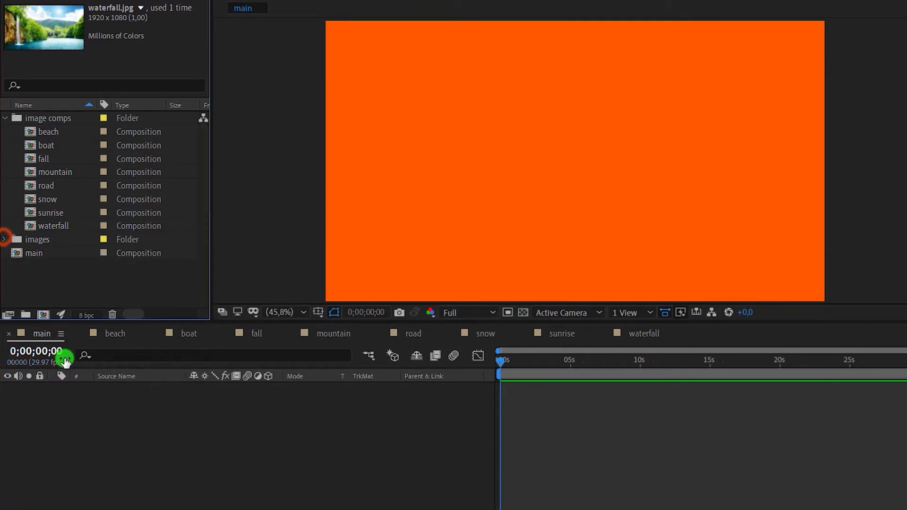
click(66, 133)
shift+click(56, 224)
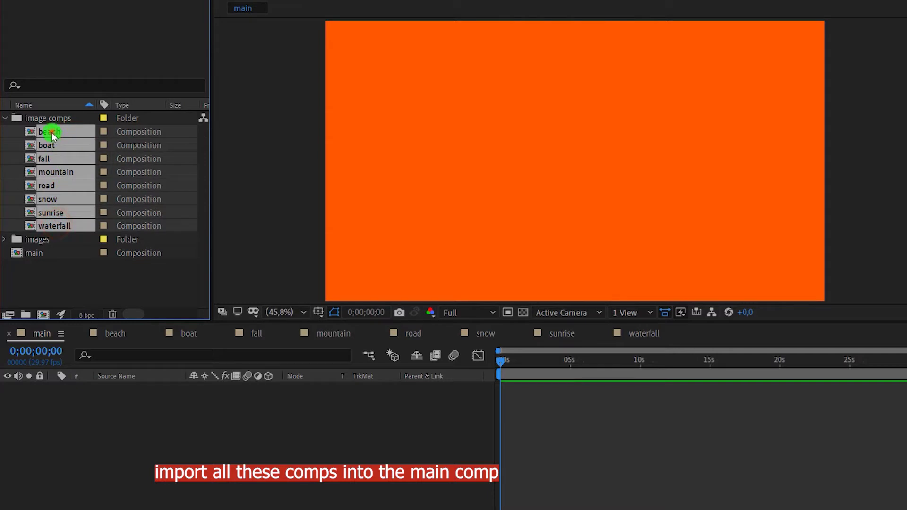
drag(52, 135, 118, 403)
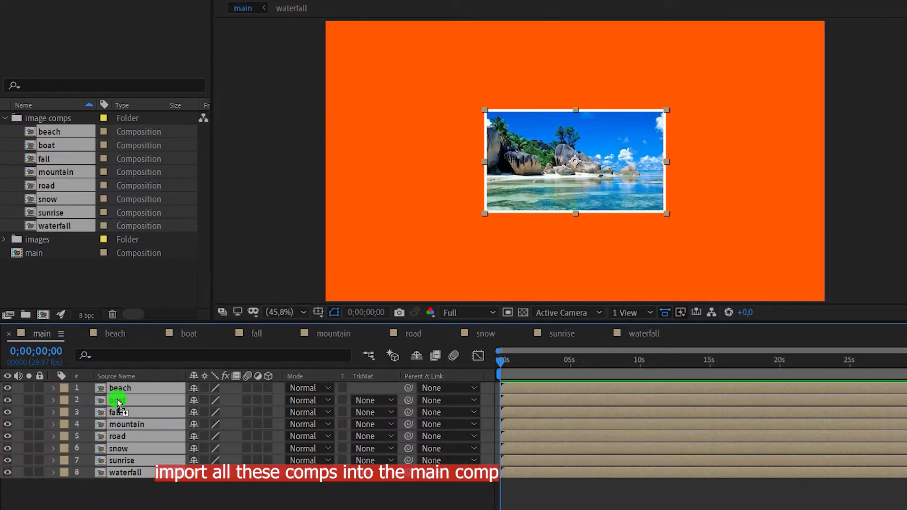
Set the waterfall layer's scale to 110%.
drag(191, 322, 190, 279)
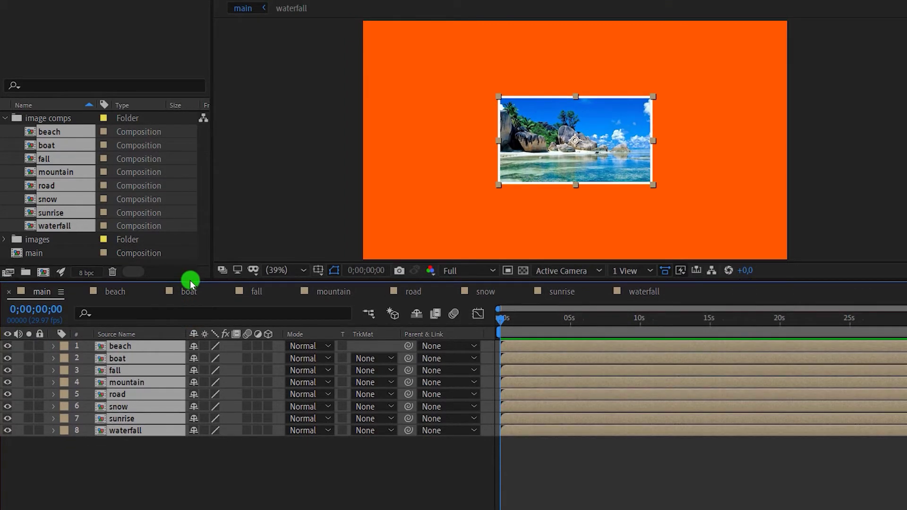
click(216, 467)
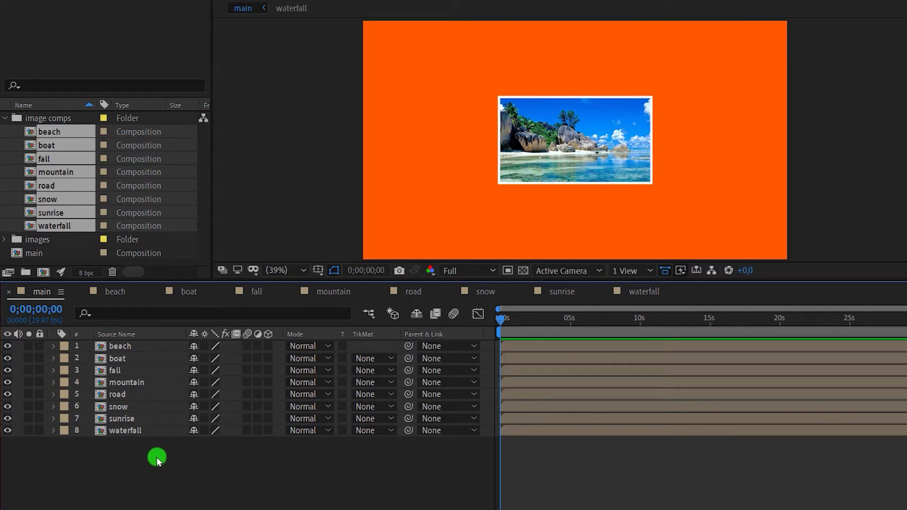
click(154, 430)
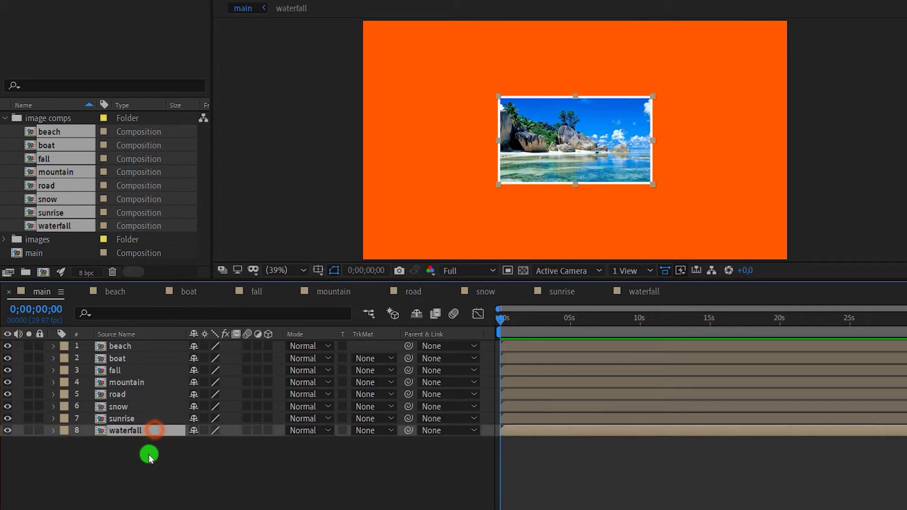
key(s)
click(211, 443)
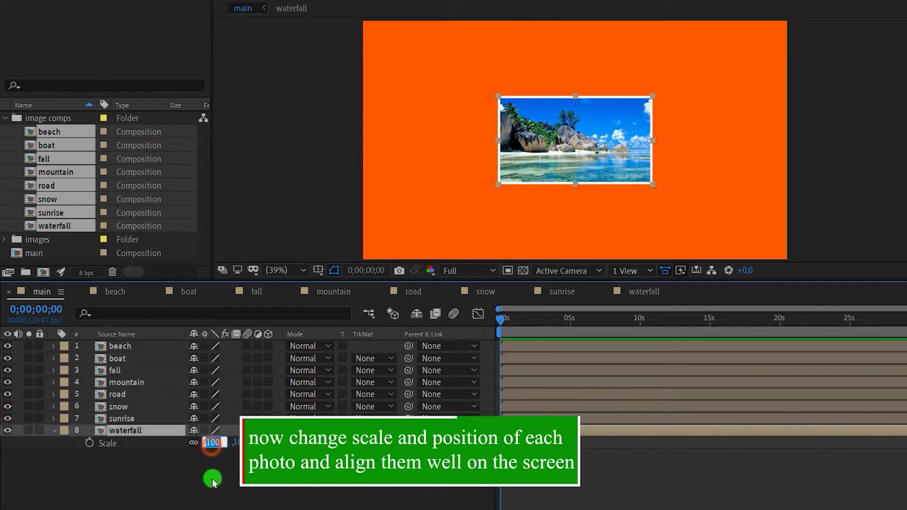
Set the waterfall scale to 110% and give snow and sunrise a pink label.
text(110)
key(Return)
click(136, 417)
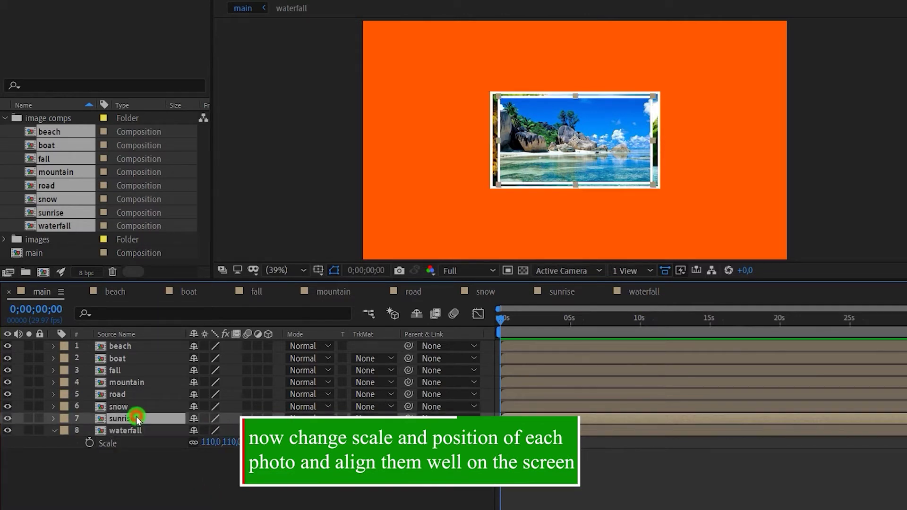
ctrl+click(132, 406)
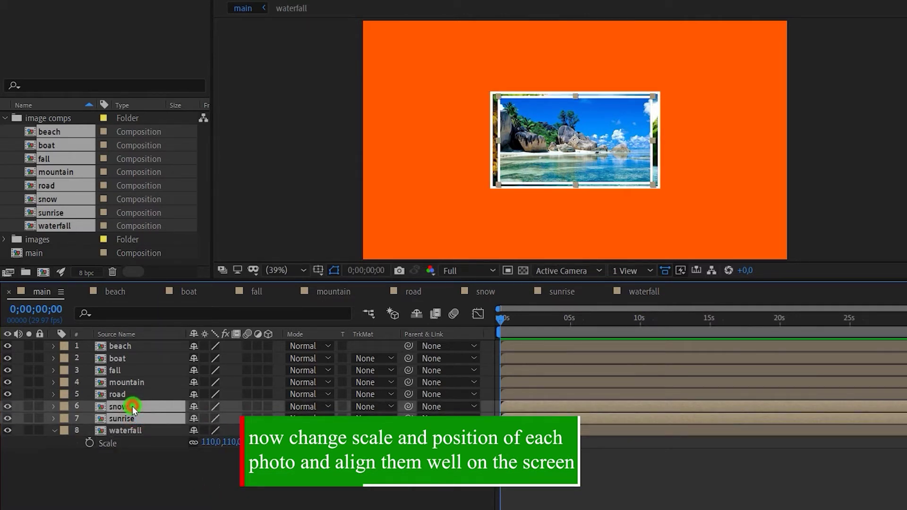
click(65, 406)
click(113, 241)
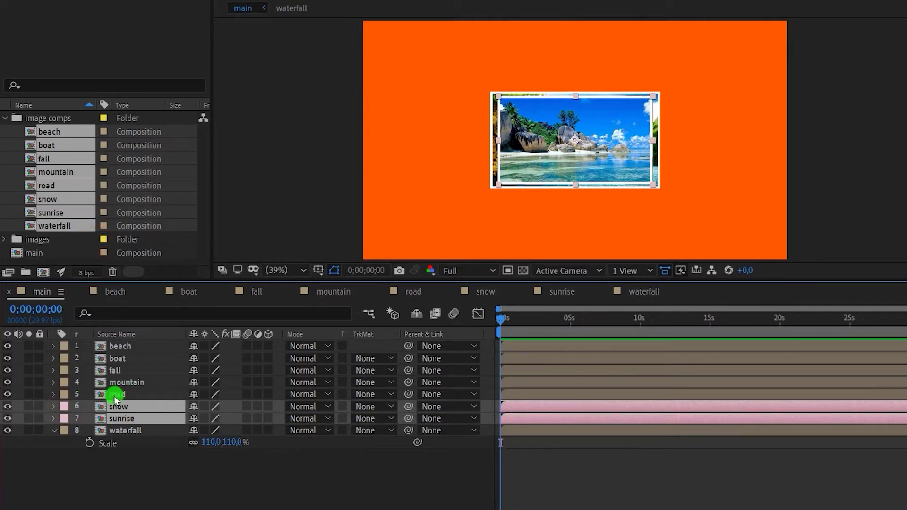
key(s)
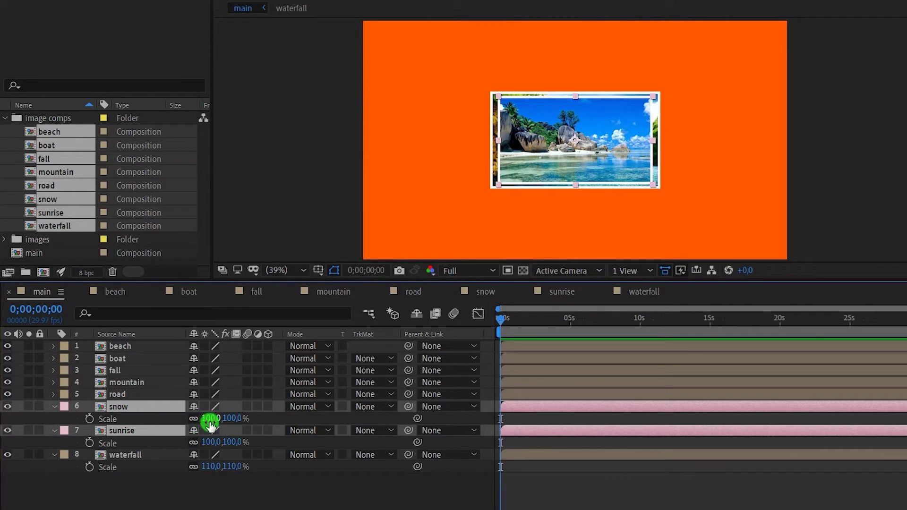
Give mountain and road a green label and 90% scale.
click(131, 393)
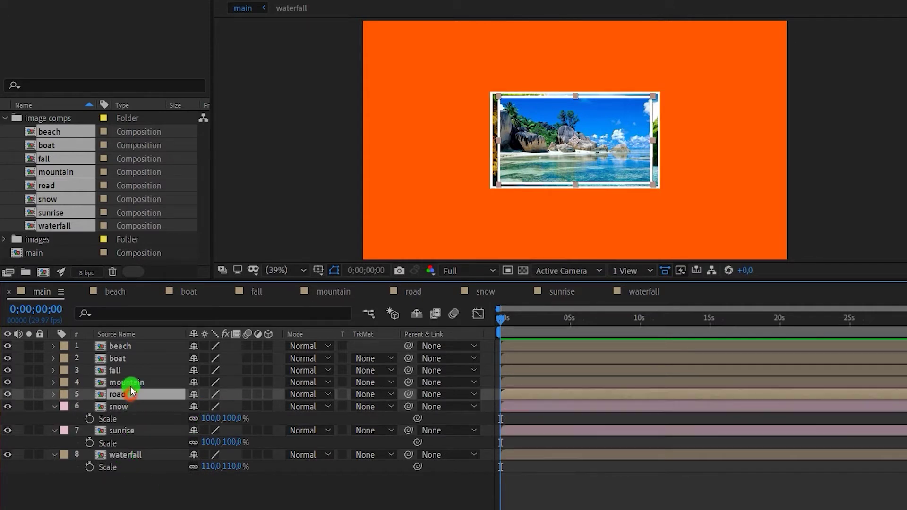
ctrl+click(132, 384)
key(s)
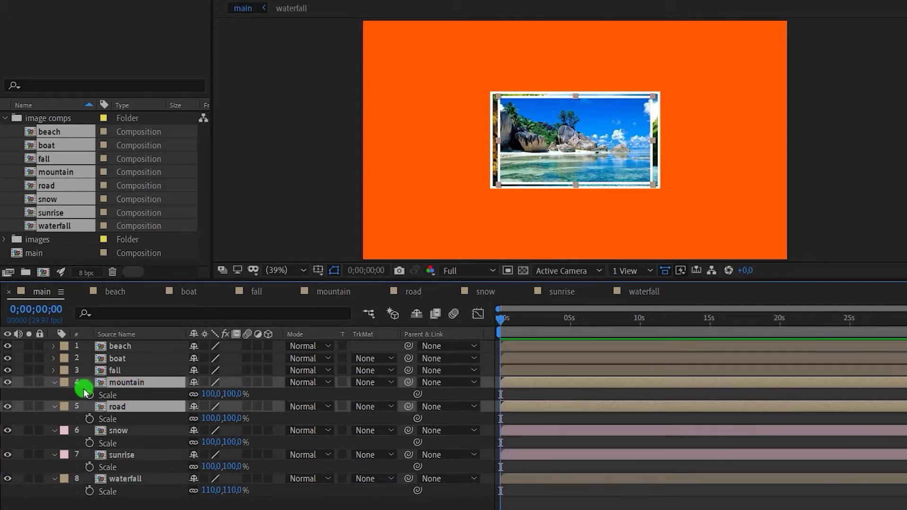
click(64, 382)
click(92, 285)
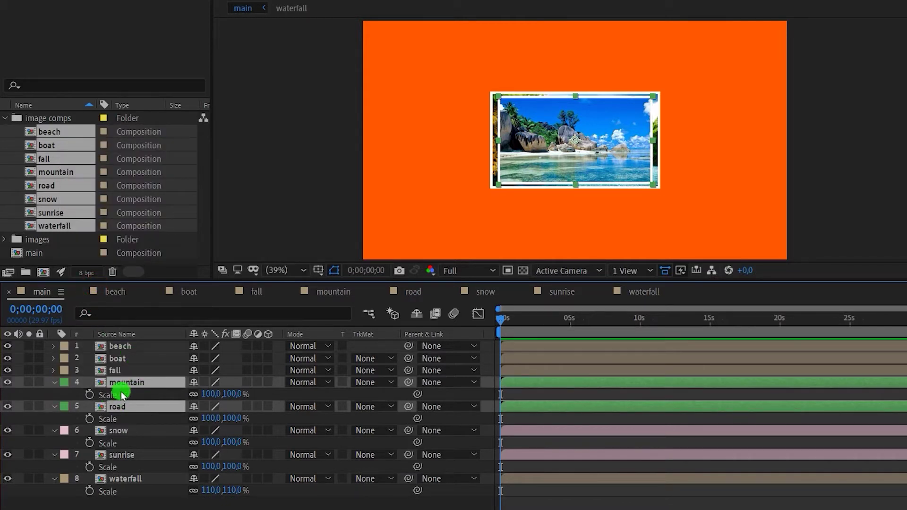
click(210, 397)
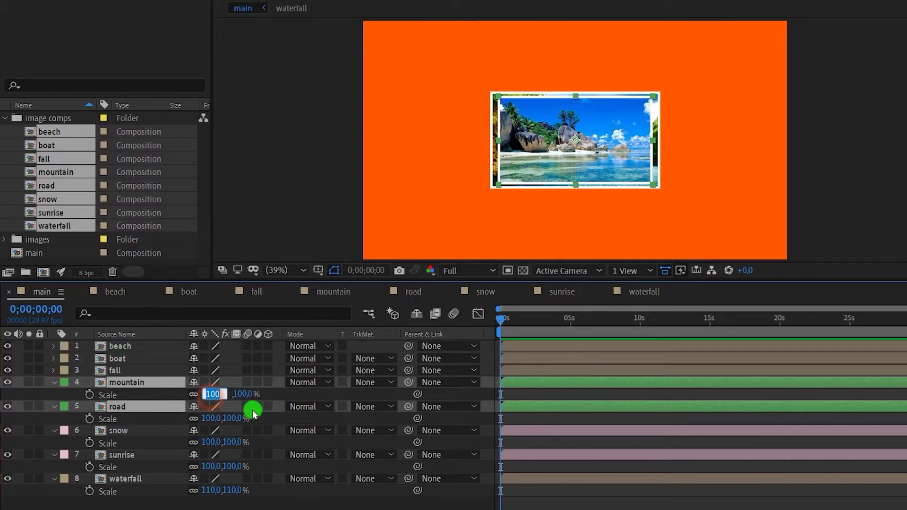
text(90)
key(Return)
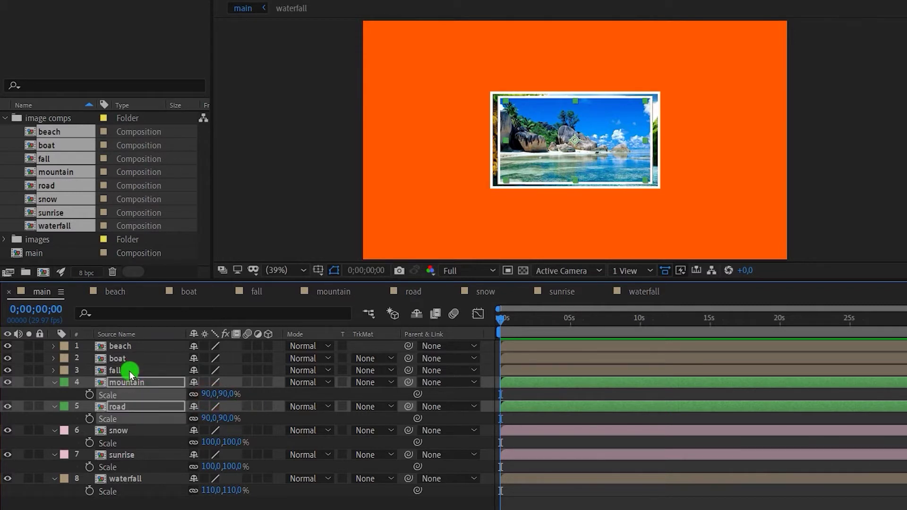
Give boat and fall a yellow label and 80% scale.
click(127, 369)
ctrl+click(127, 359)
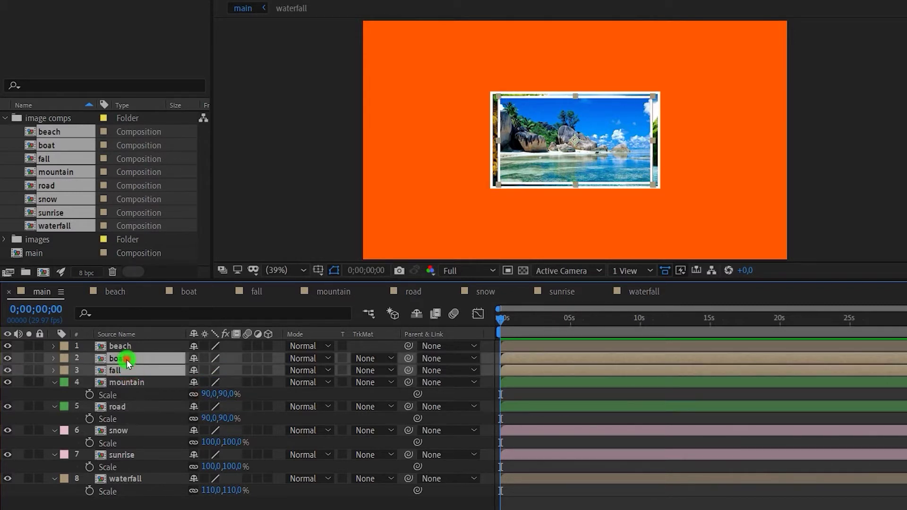
click(60, 360)
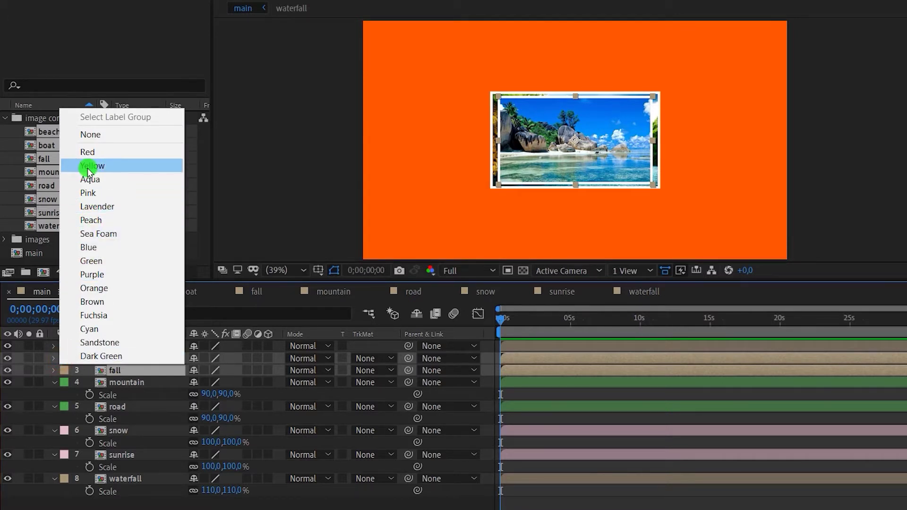
click(89, 168)
key(s)
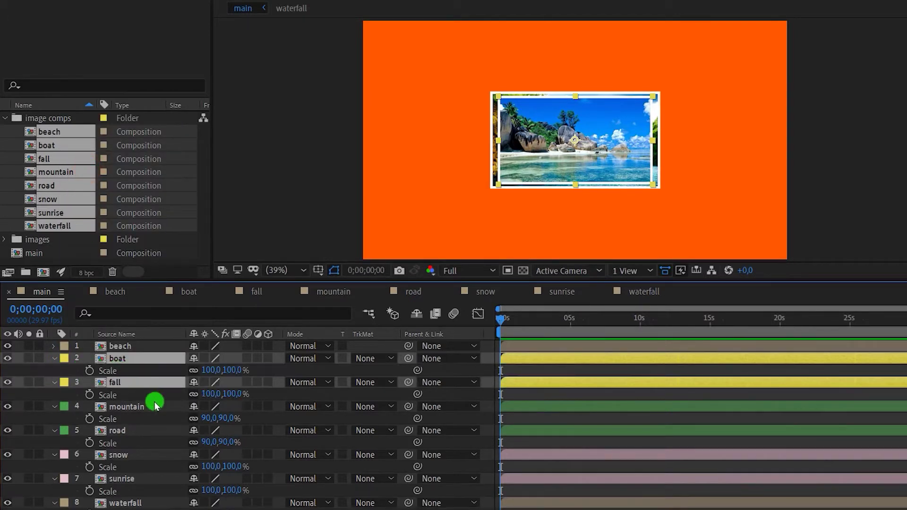
click(211, 370)
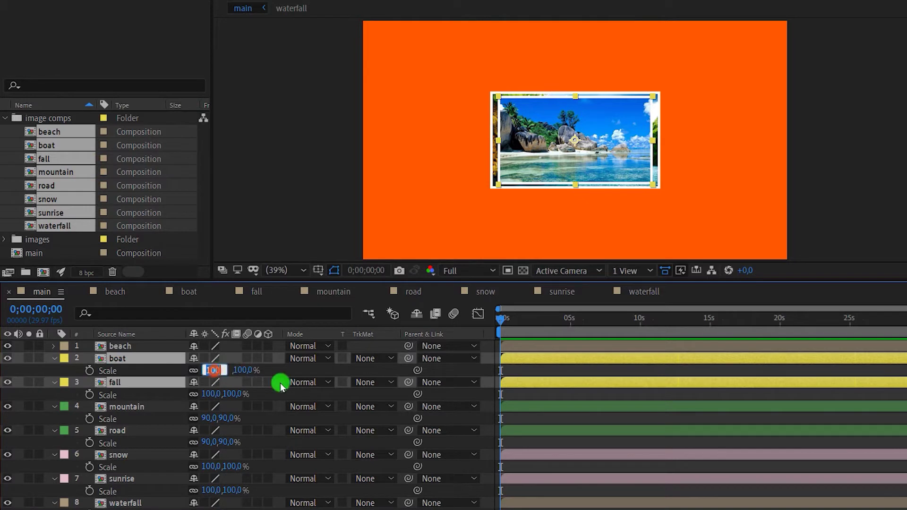
text(80)
key(Return)
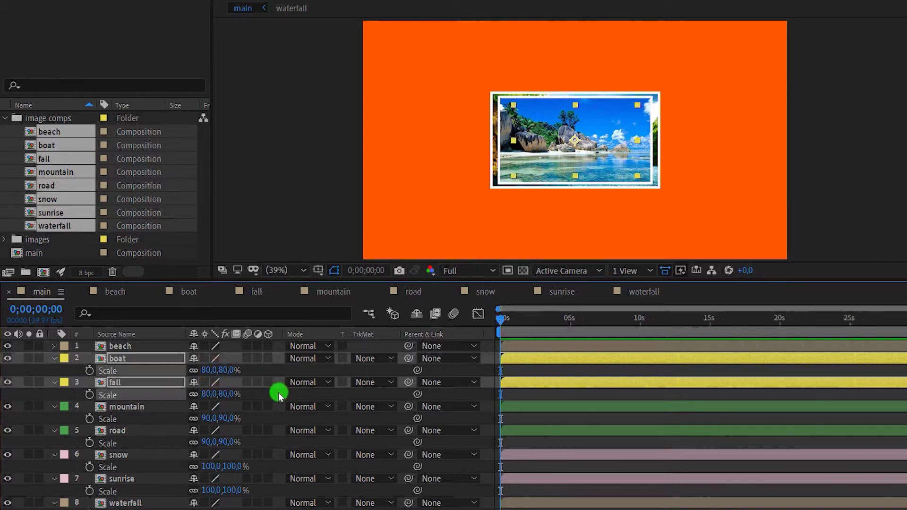
Give the beach layer a blue label and 70% scale.
click(127, 348)
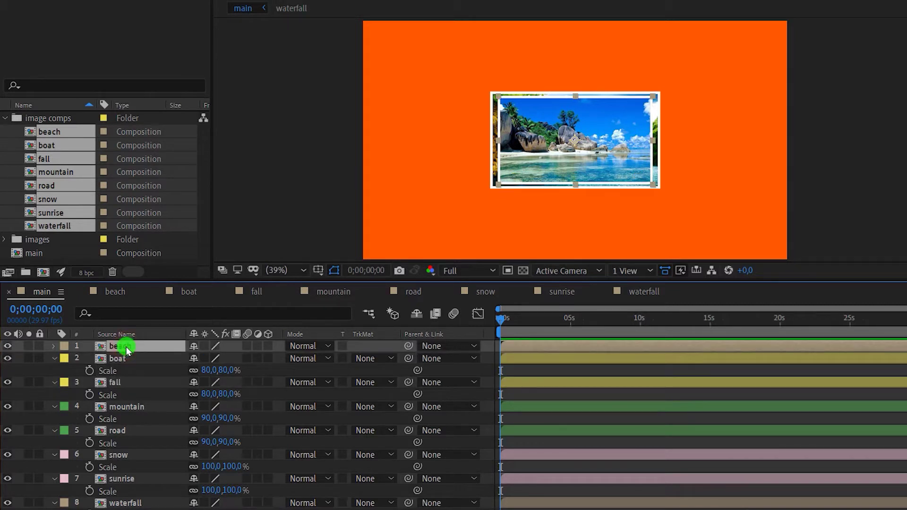
key(s)
click(64, 346)
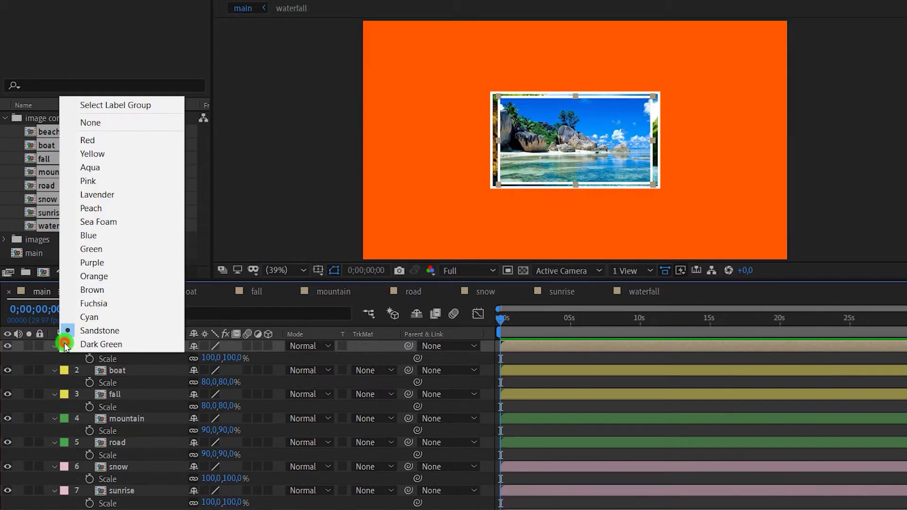
click(97, 235)
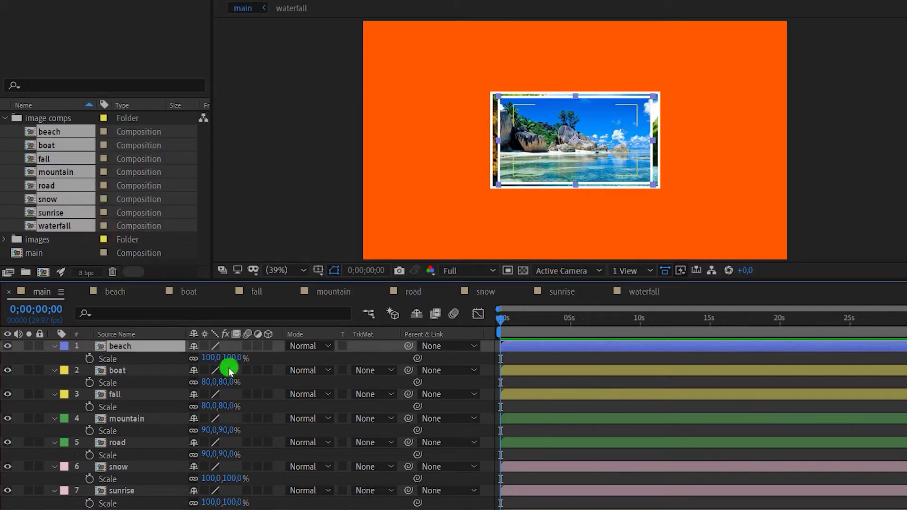
click(213, 358)
text(70)
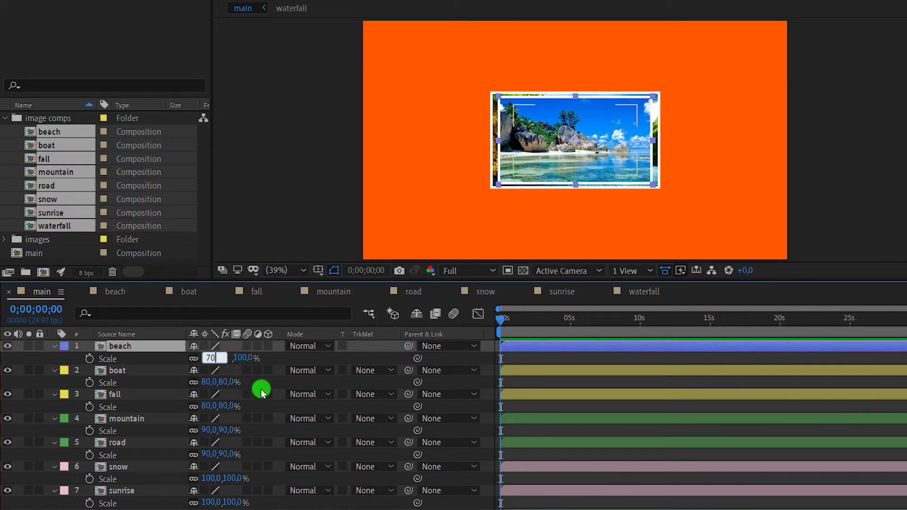
key(Return)
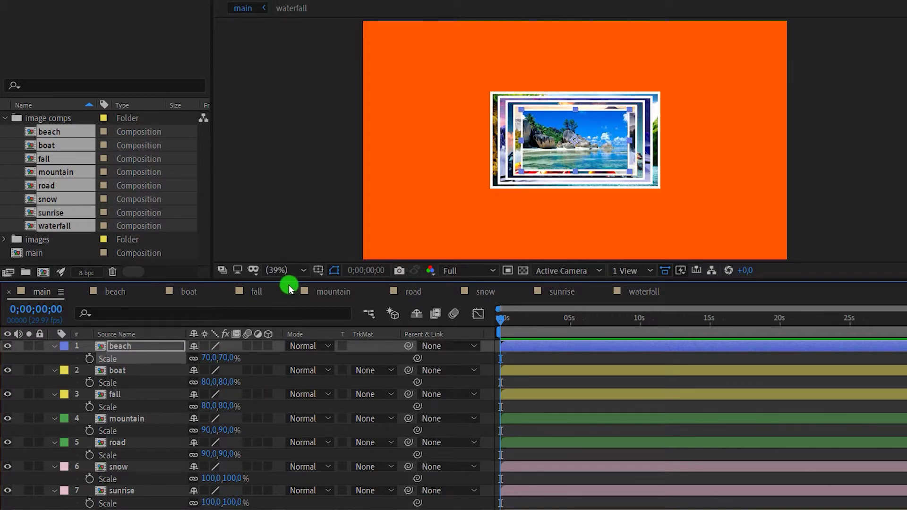
Collapse the revealed Scale properties and deselect all layers.
key(ctrl+a)
key(s)
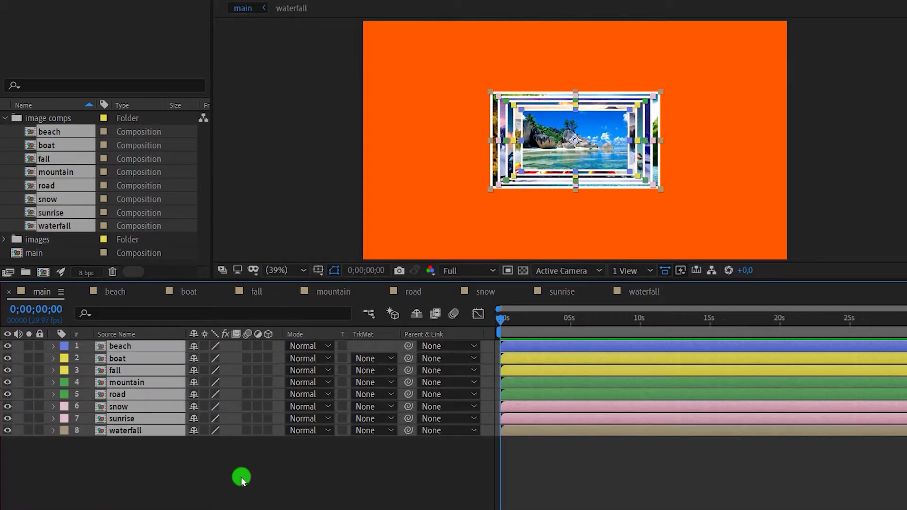
click(251, 479)
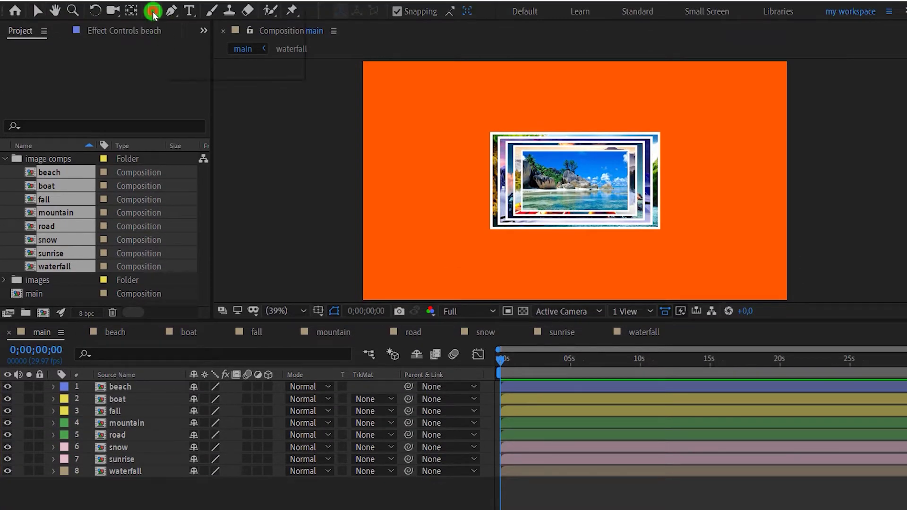
Create a full-frame ellipse shape layer and set its path size to 1667 × 840.
drag(153, 15, 196, 37)
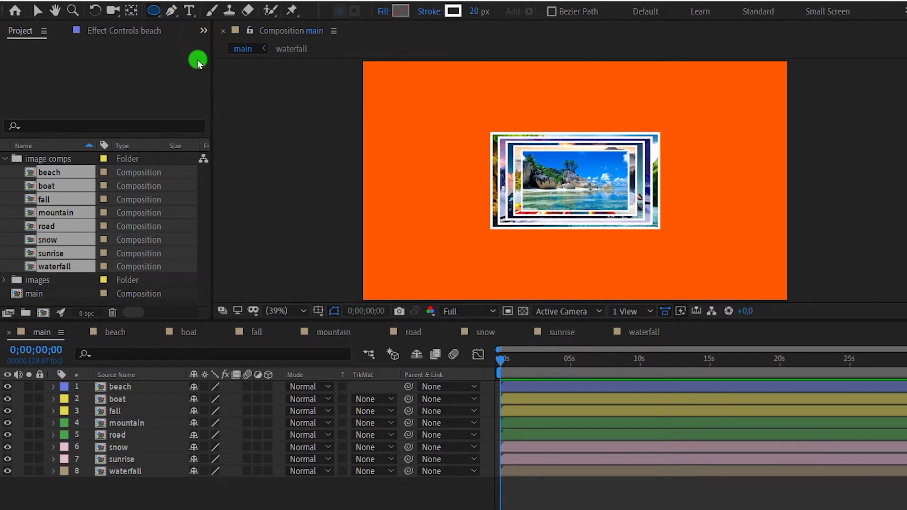
double_click(154, 11)
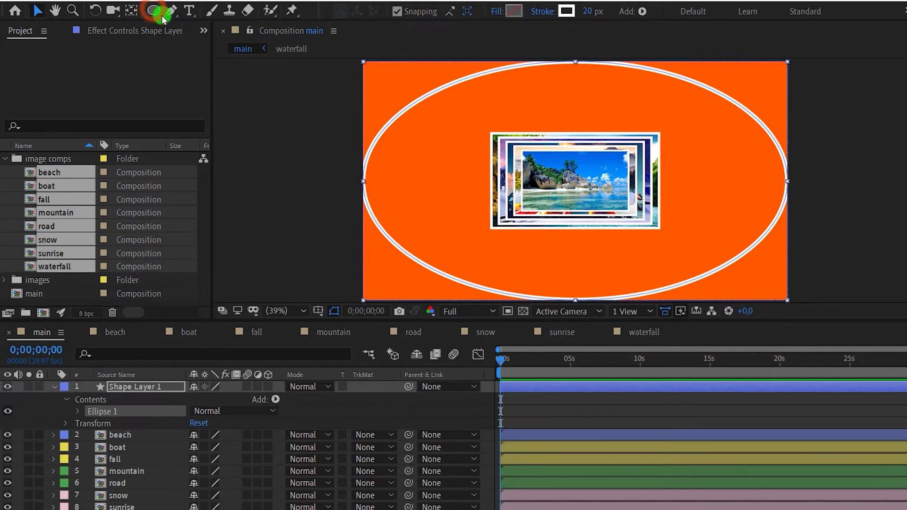
click(79, 411)
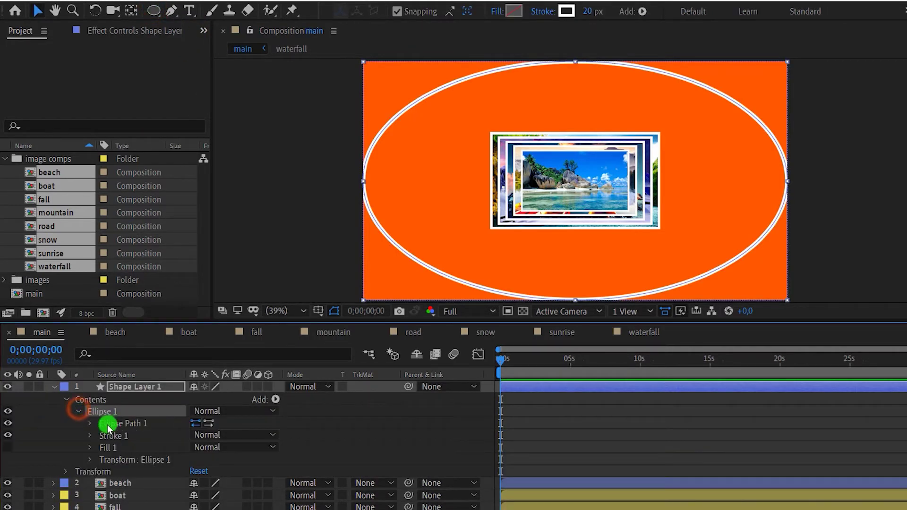
click(89, 424)
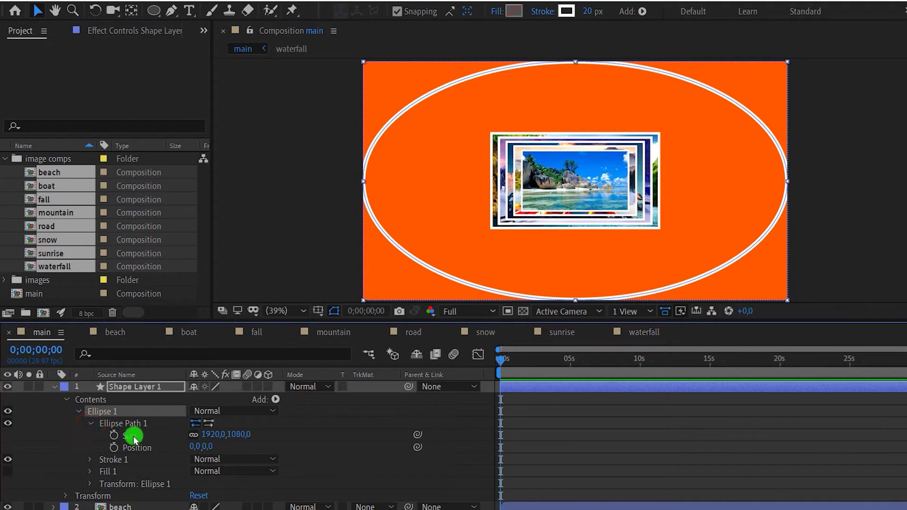
click(208, 434)
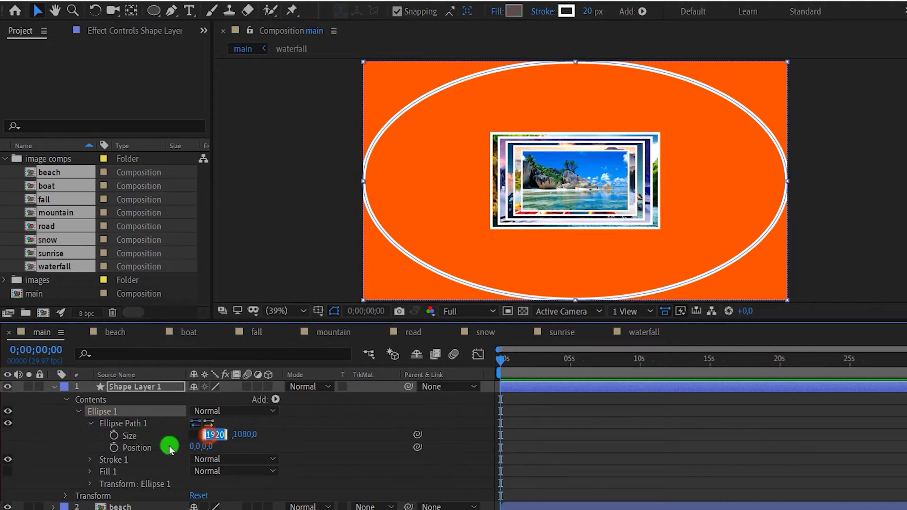
key(BackSpace)
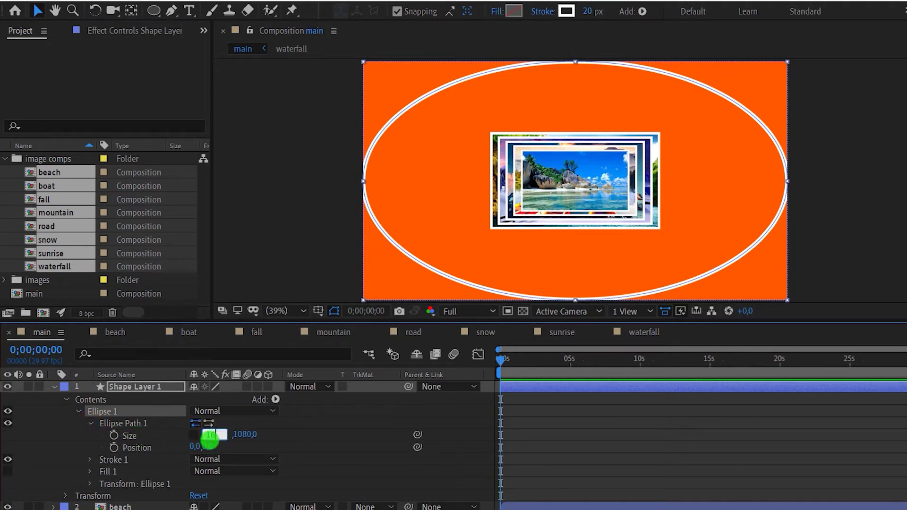
text(1667)
key(Return)
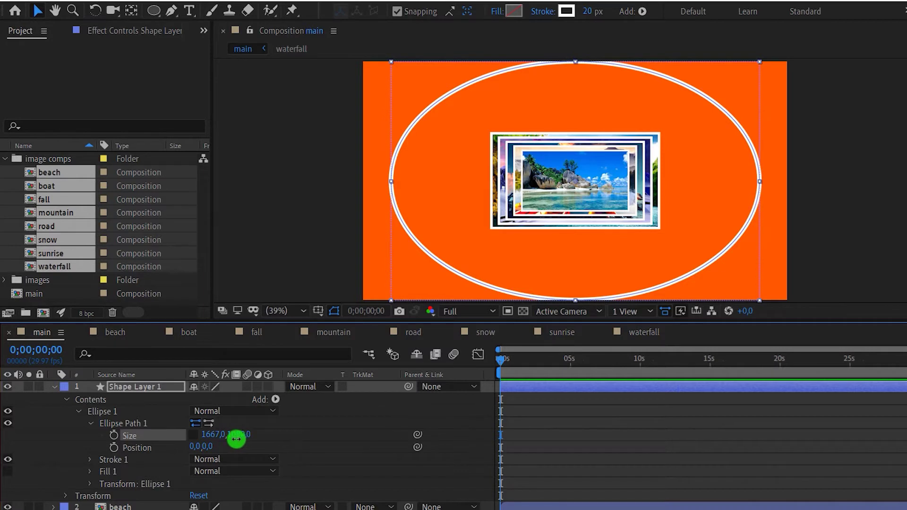
drag(237, 439, 81, 447)
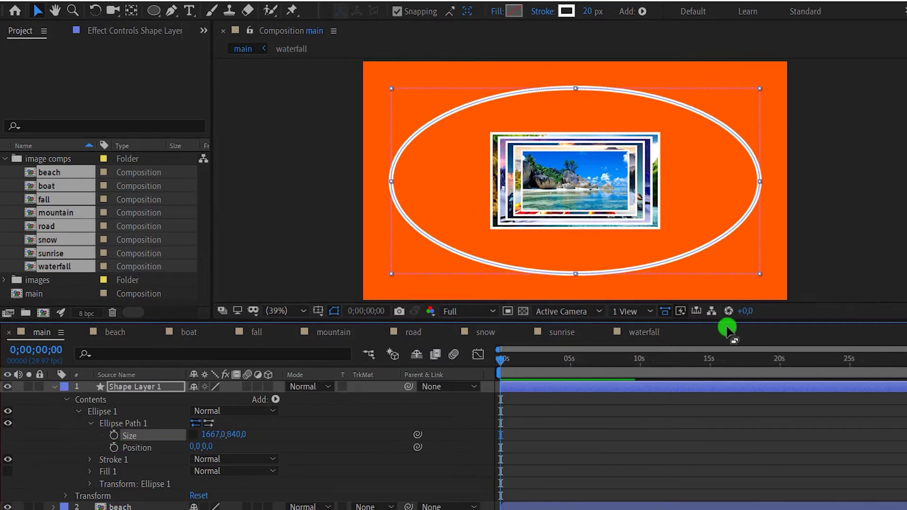
Lock the oval shape layer, mark it shy, and enable Hide Shy Layers.
click(58, 386)
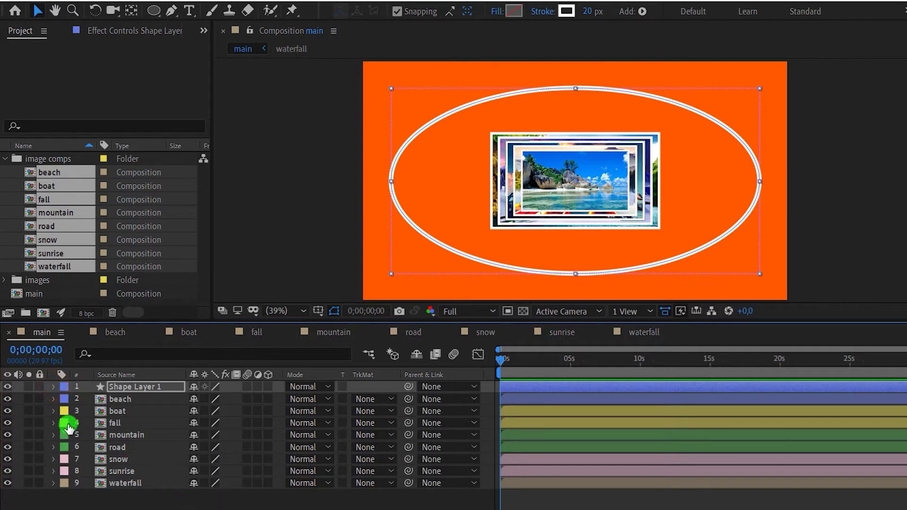
click(39, 387)
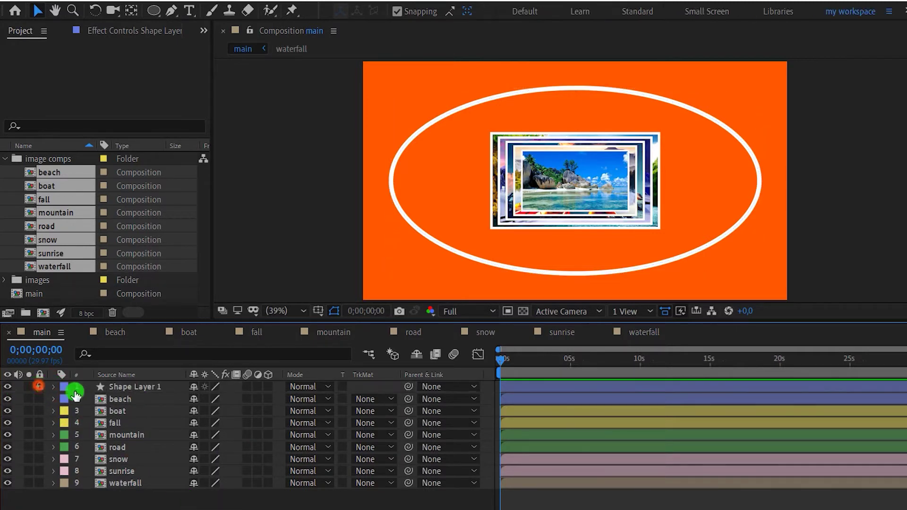
click(194, 388)
click(414, 355)
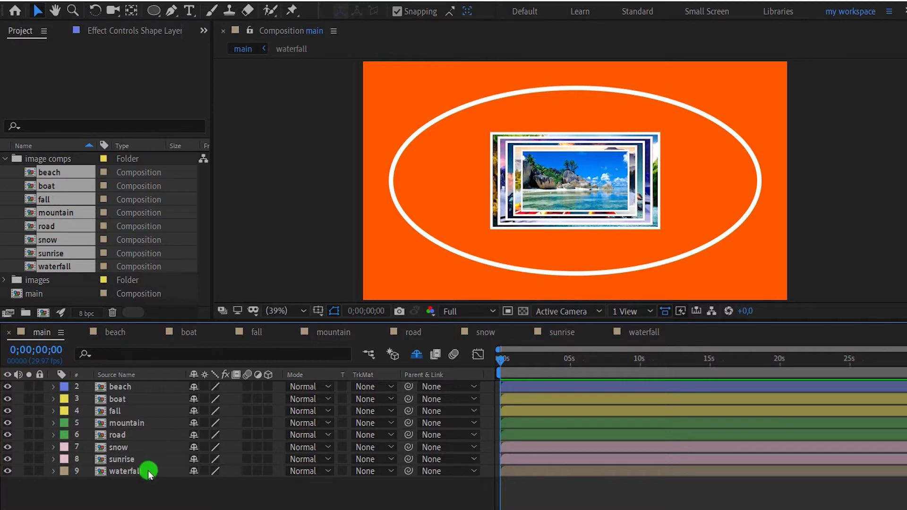
click(146, 472)
Nudge the waterfall photo down and make all photo layers 3D.
key(shift+Down)
key(shift+Down)
key(shift+Down)
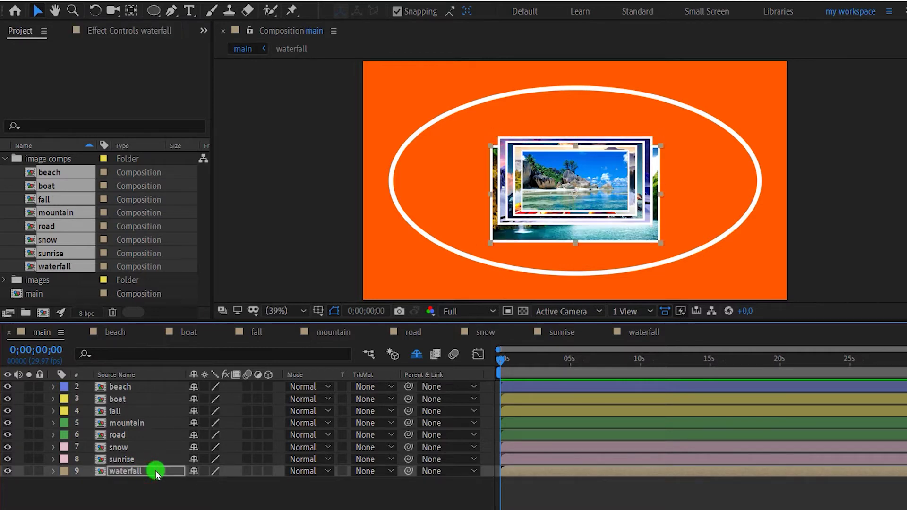
key(shift+Down)
key(shift+Down)
key(shift+Down)
key(shift+Down)
key(shift+Down)
key(shift+Down)
key(shift+Down)
key(shift+Down)
key(shift+Down)
key(shift+Down)
key(shift+Down)
key(shift+Down)
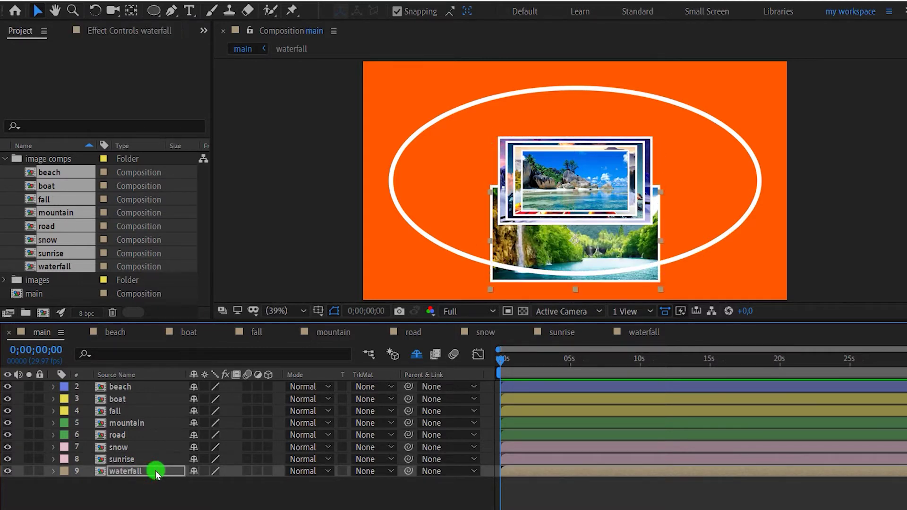
key(shift+Down)
key(shift+Down)
key(shift+Down)
key(p)
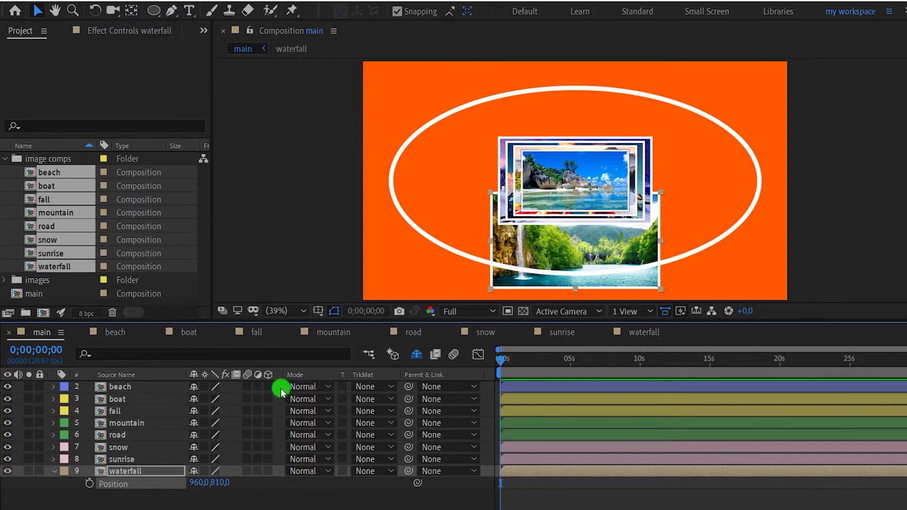
key(ctrl+a)
click(268, 386)
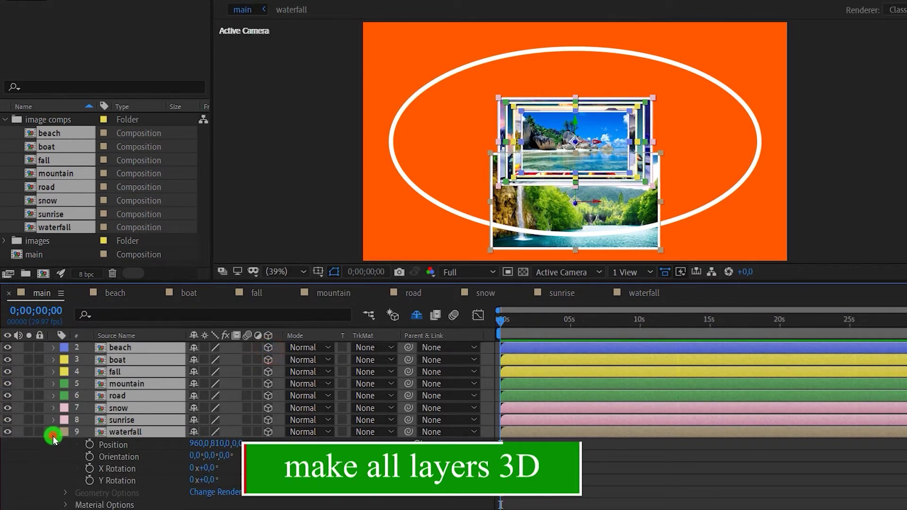
Lower the waterfall photo slightly to position 960, 826, 0.
click(54, 434)
click(128, 486)
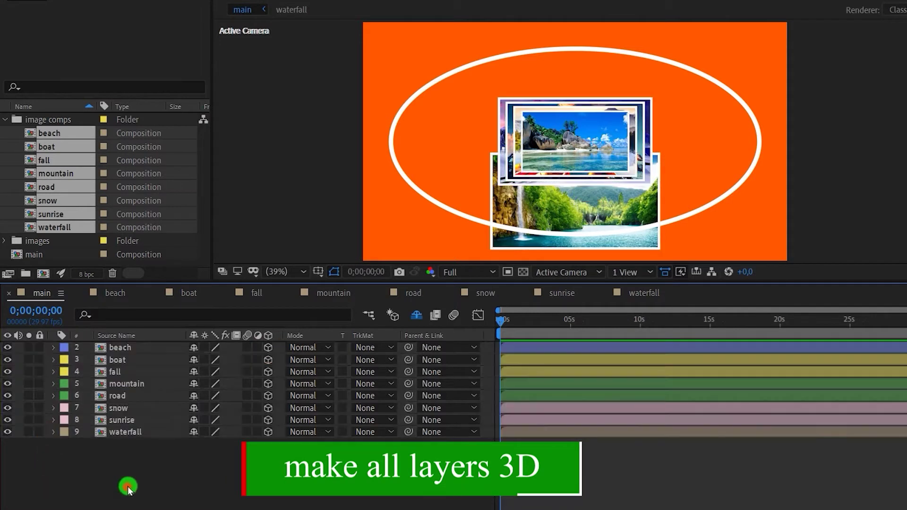
click(119, 433)
key(p)
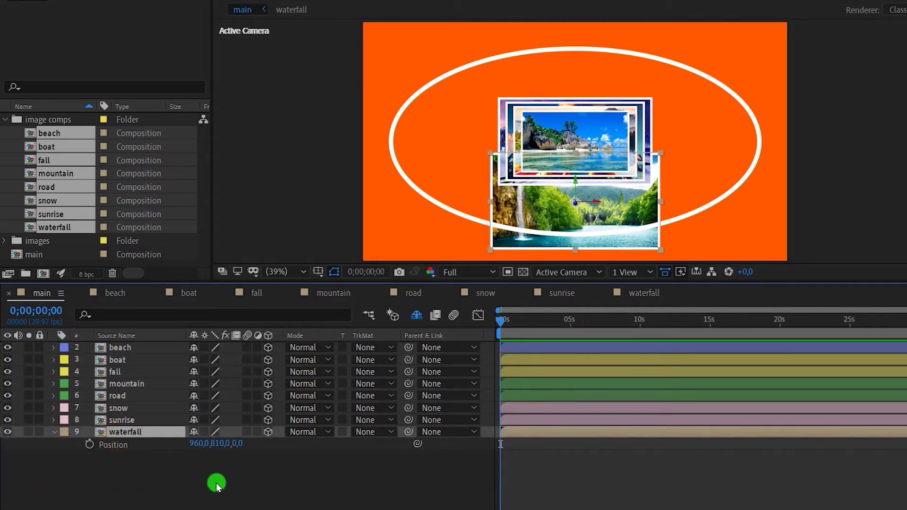
mouse_move(214, 454)
mouse_down()
mouse_move(225, 454)
mouse_move(212, 456)
mouse_up()
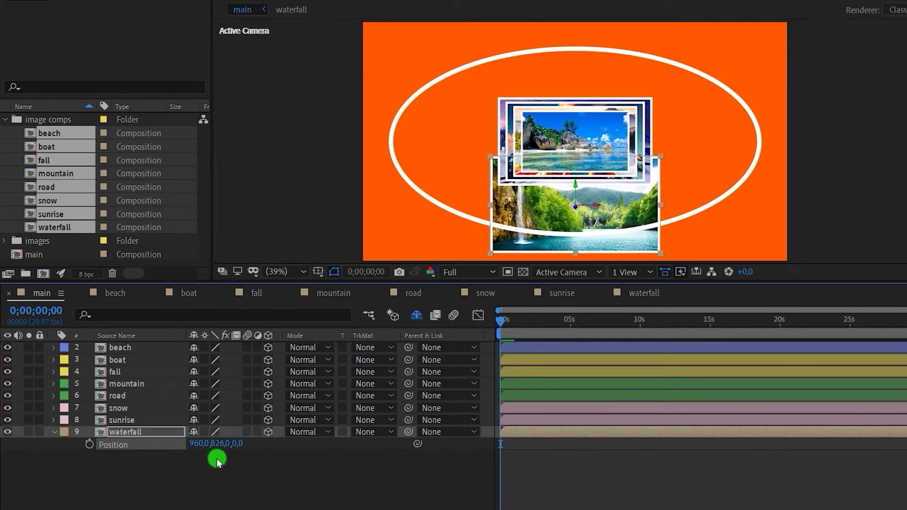
click(409, 246)
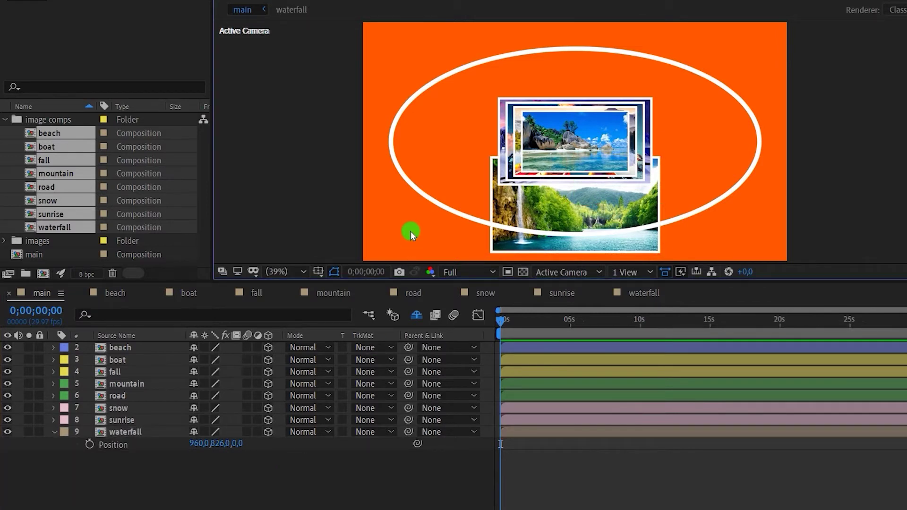
Show the Scale of the sunrise and snow layers, both at 100%.
click(138, 420)
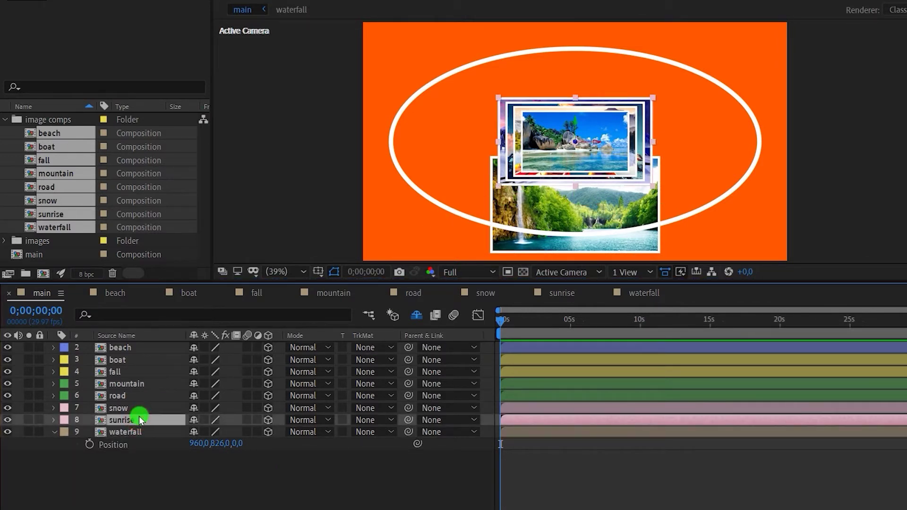
shift+click(135, 409)
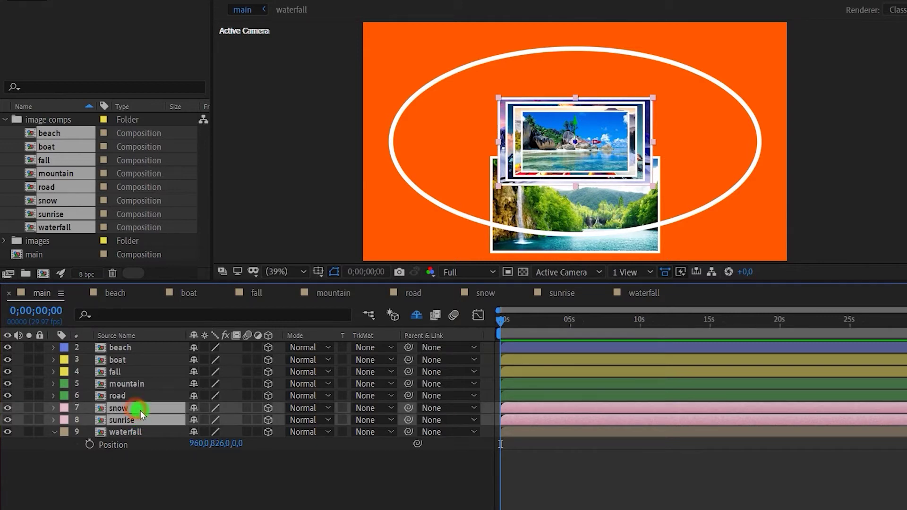
key(s)
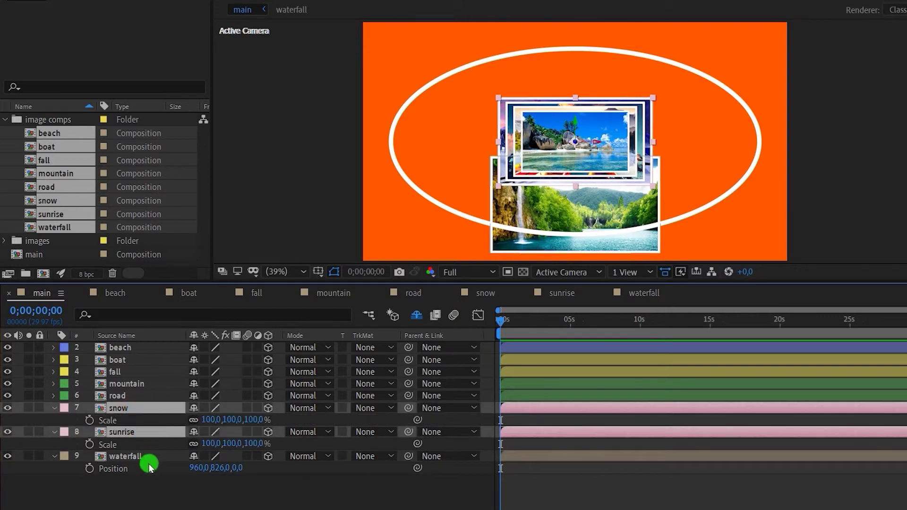
Push the snow and sunrise photos back to a Z depth of 1500.
click(128, 481)
click(127, 431)
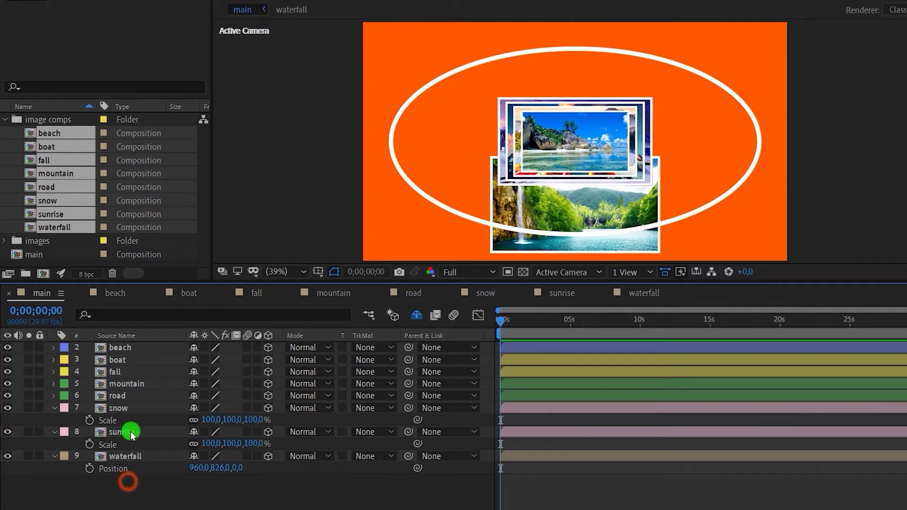
key(Return)
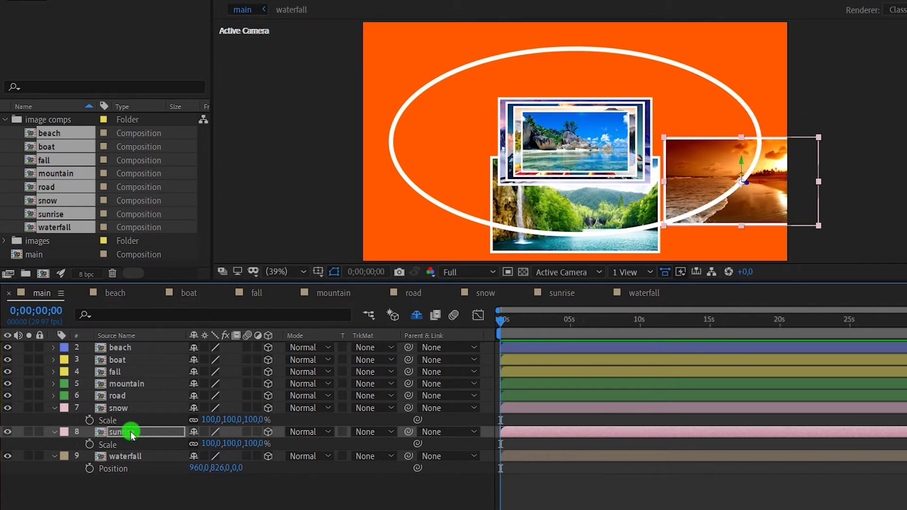
ctrl+click(128, 409)
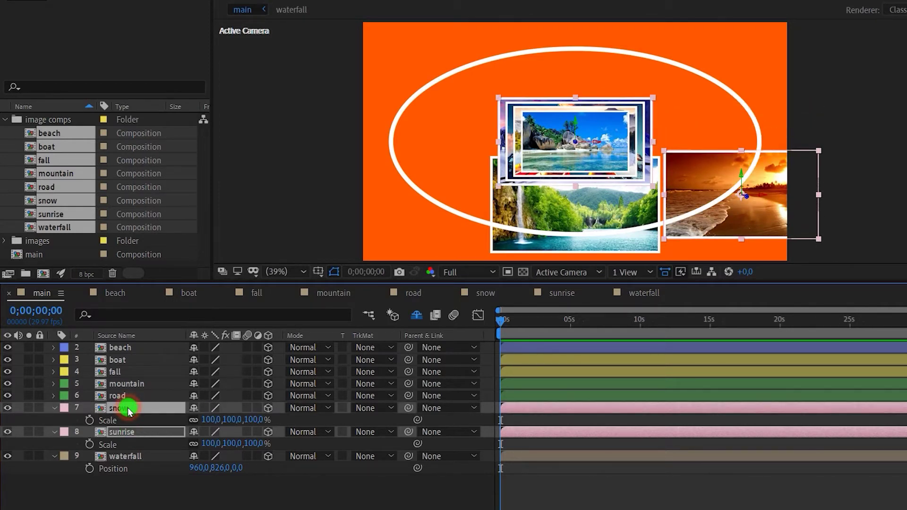
key(shift+p)
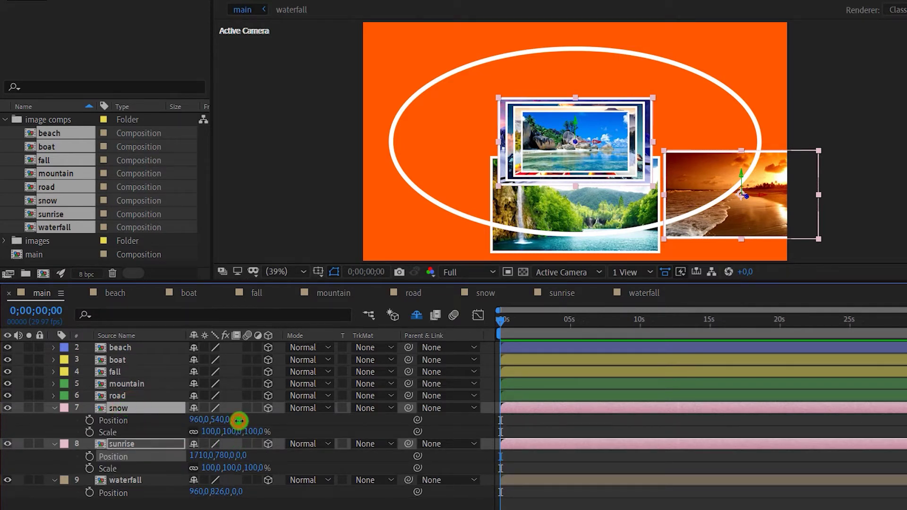
drag(239, 421, 359, 427)
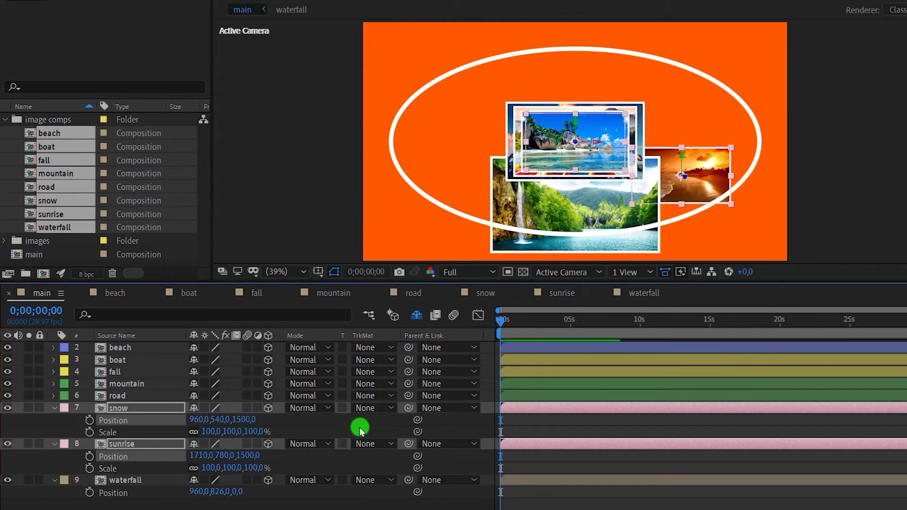
Place the sunrise photo at lower right, position 1972, 980, 1500.
click(289, 496)
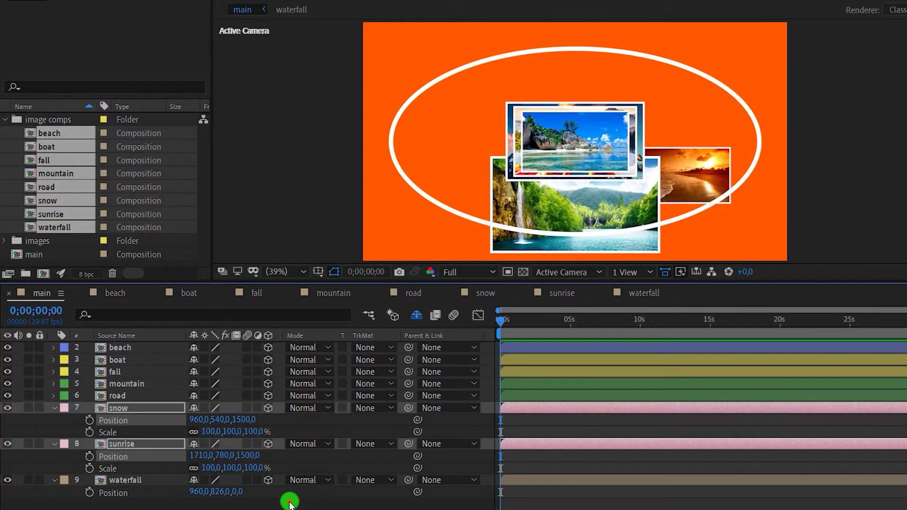
click(139, 444)
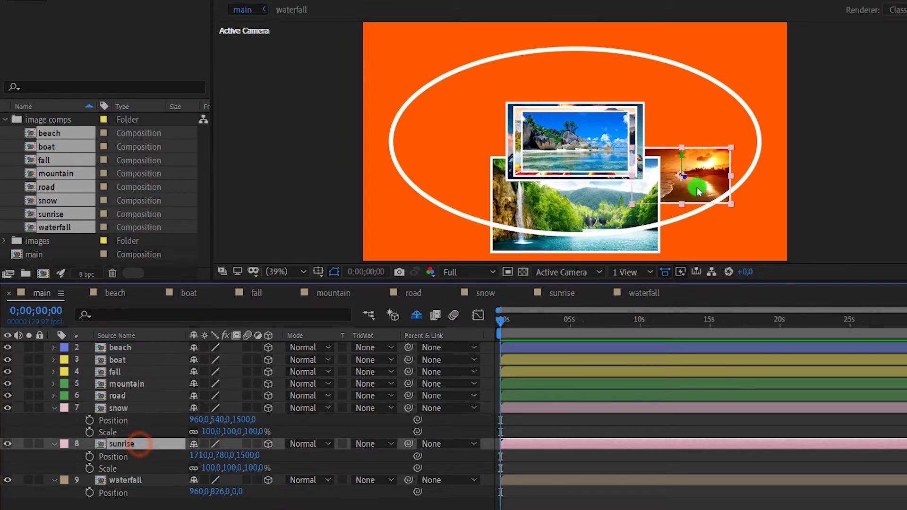
key(shift+Right)
key(shift+Right)
key(shift+Right)
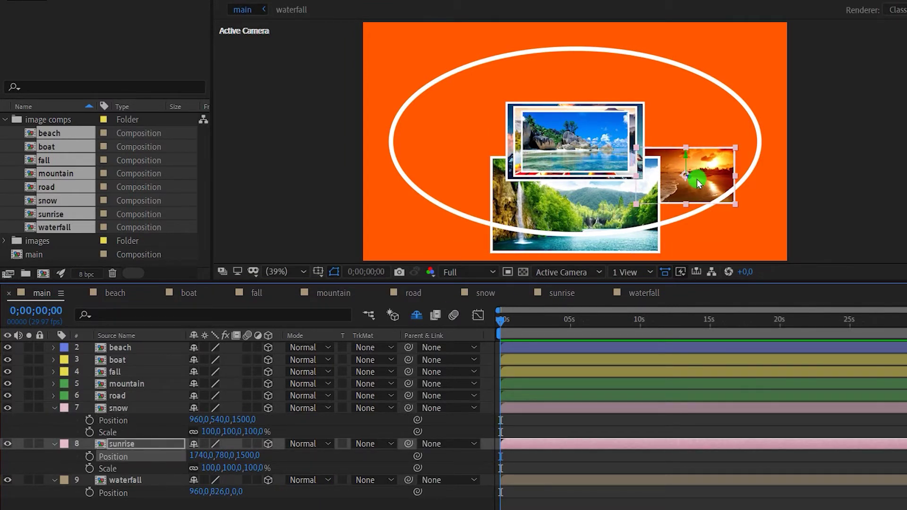
key(shift+Right)
key(shift+Right)
key(shift+Right)
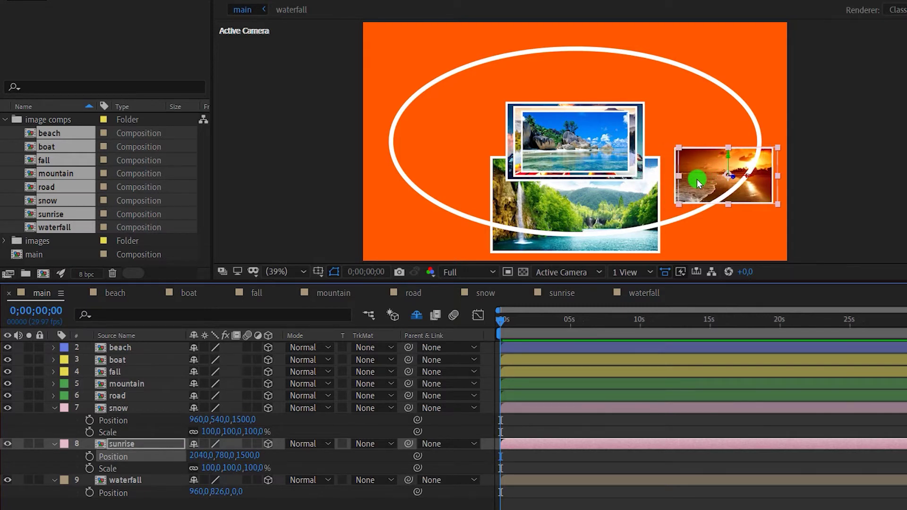
key(shift+Down)
key(shift+Down)
key(shift+Down)
click(194, 457)
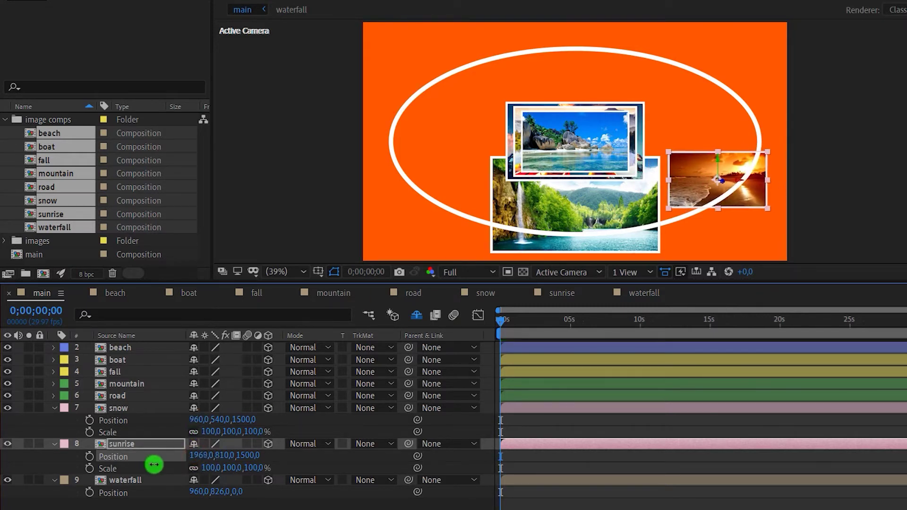
drag(195, 456, 156, 464)
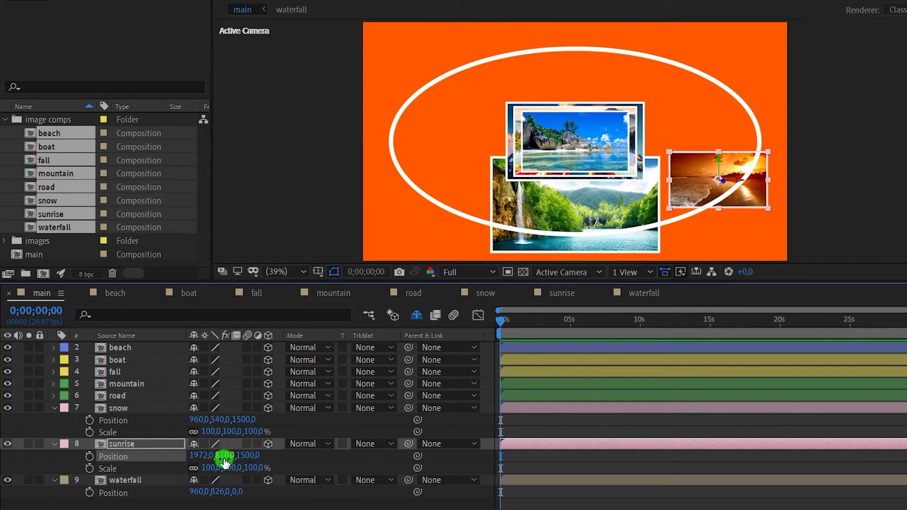
mouse_move(220, 456)
mouse_down()
mouse_move(350, 454)
mouse_move(344, 447)
mouse_up()
click(223, 455)
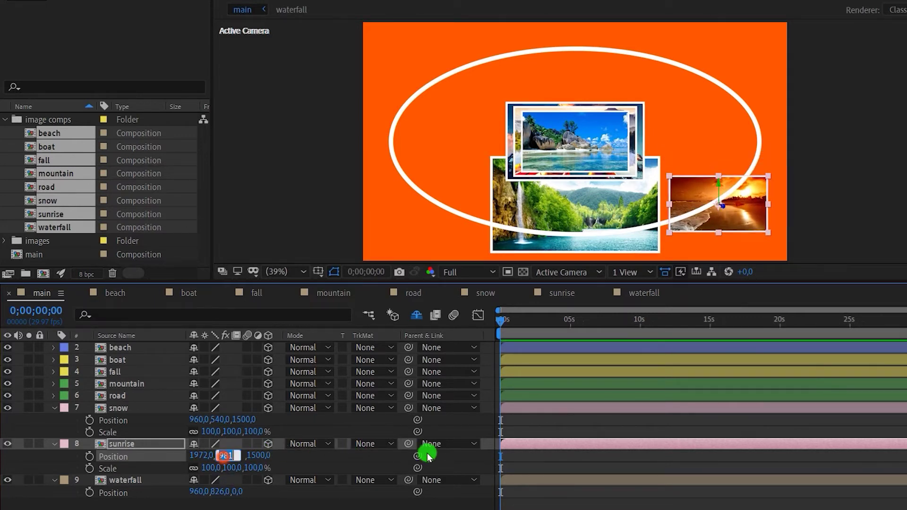
text(980)
key(Return)
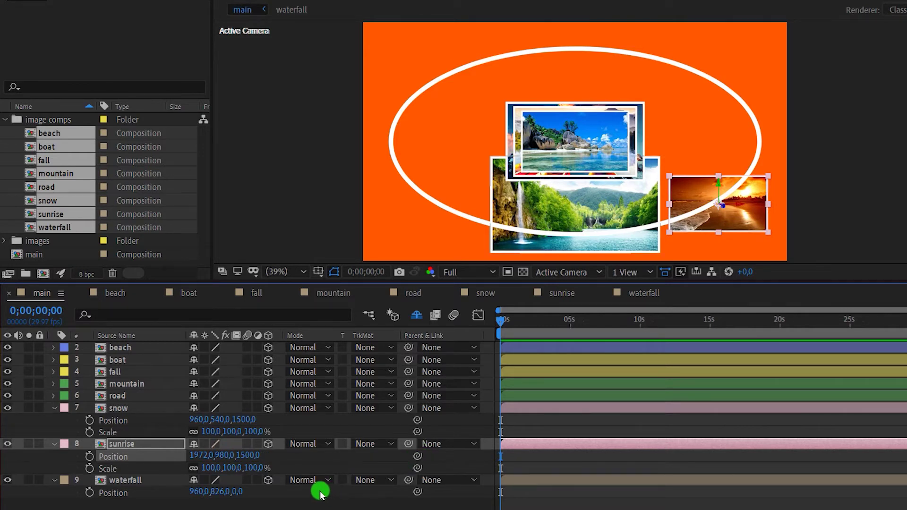
Push the mountain and road photos back to a Z depth of 2000.
click(133, 395)
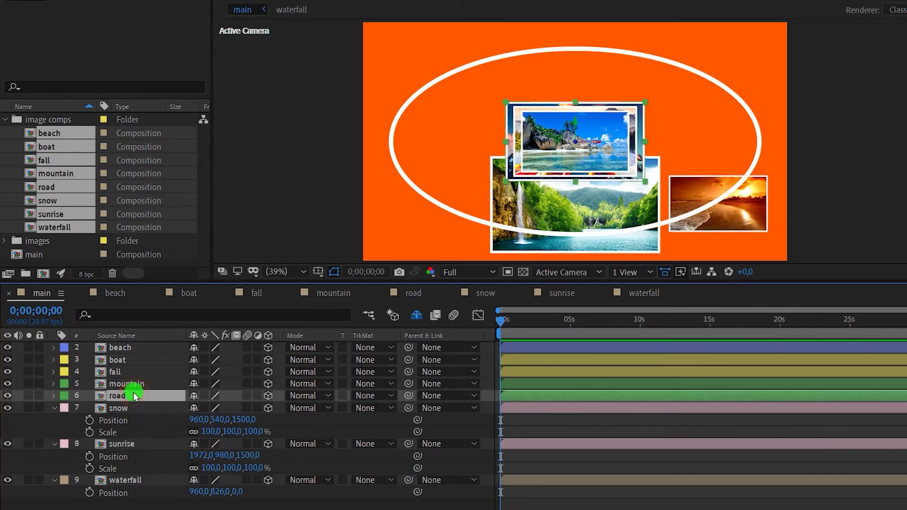
shift+click(134, 382)
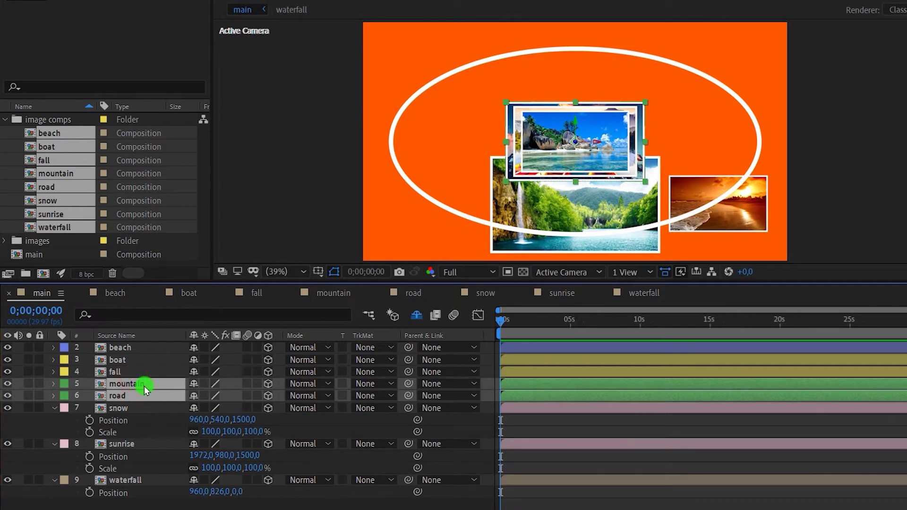
key(s)
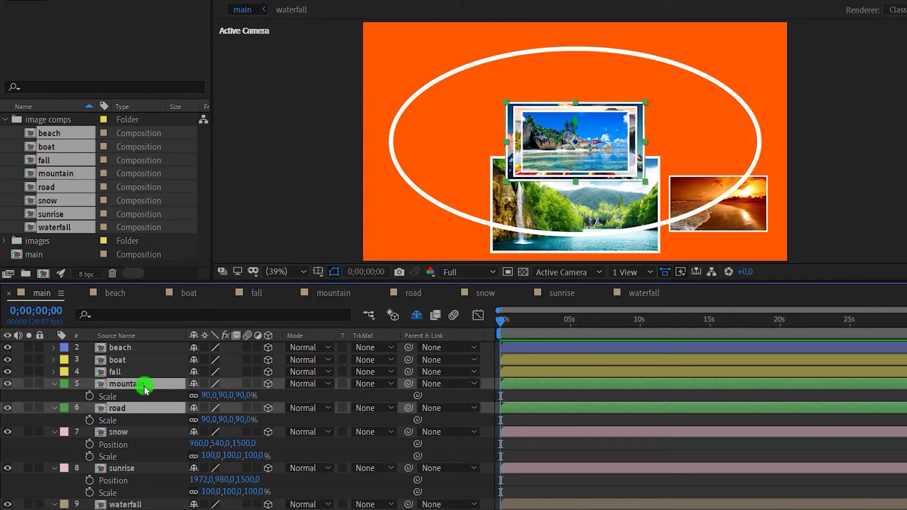
click(52, 432)
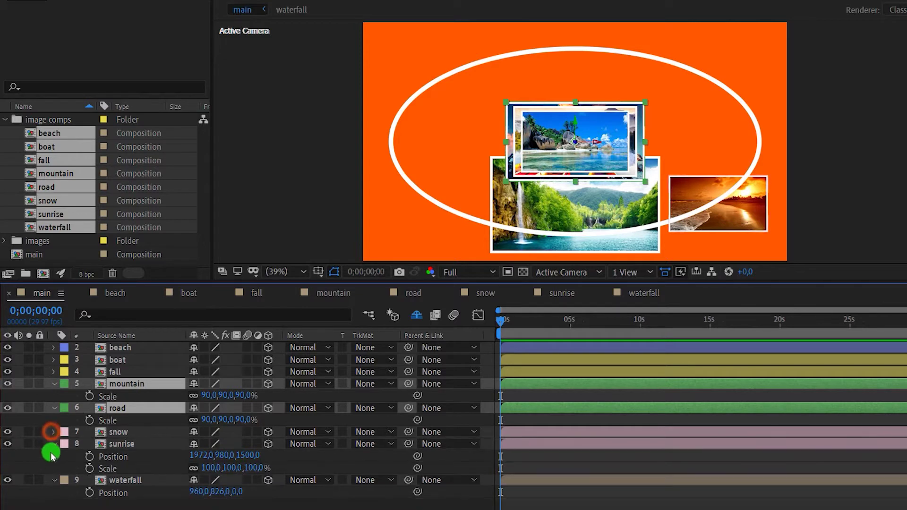
click(53, 444)
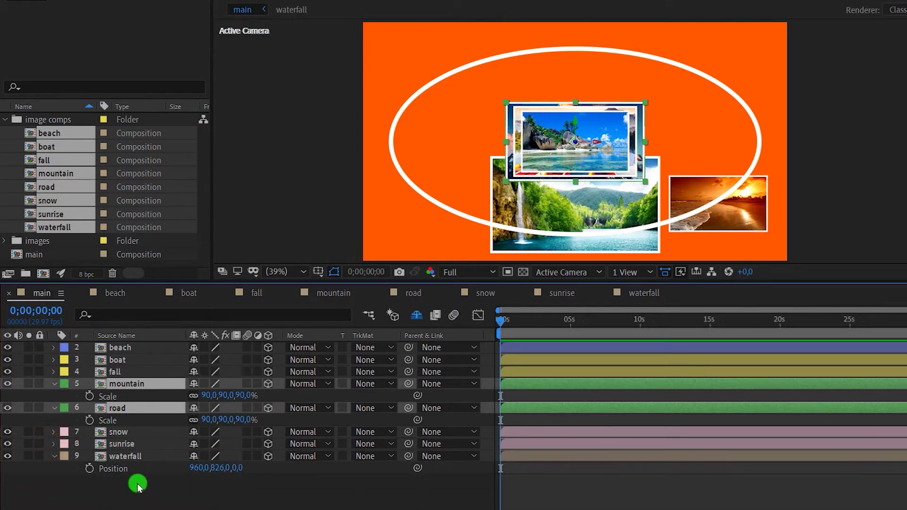
key(shift+p)
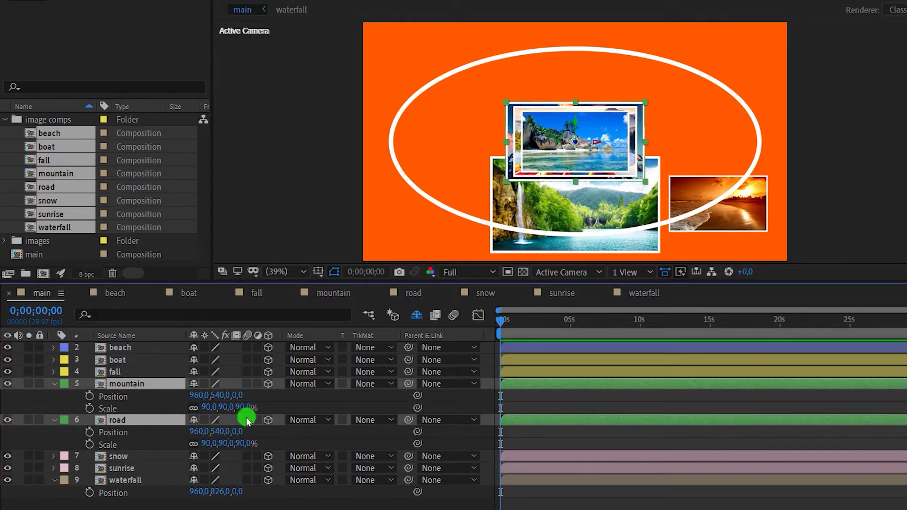
mouse_move(239, 397)
mouse_down()
mouse_move(361, 398)
mouse_move(304, 412)
mouse_up()
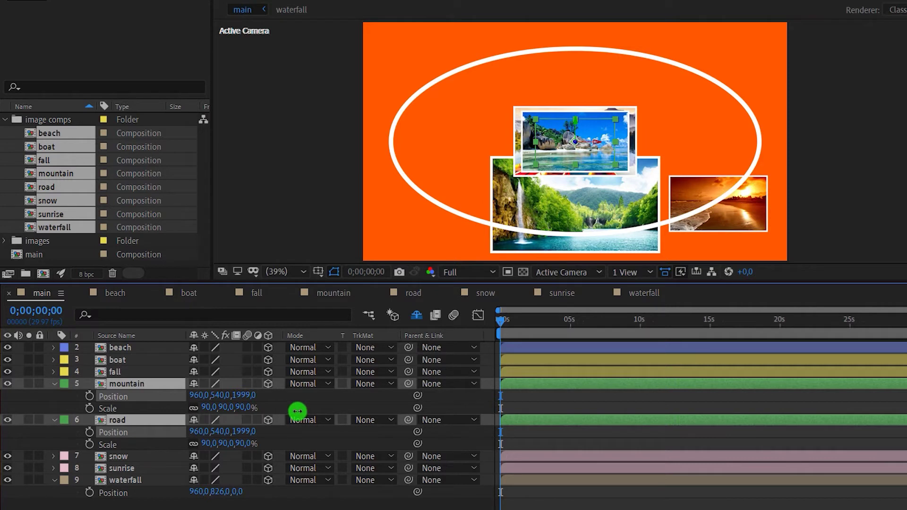
drag(297, 411, 297, 411)
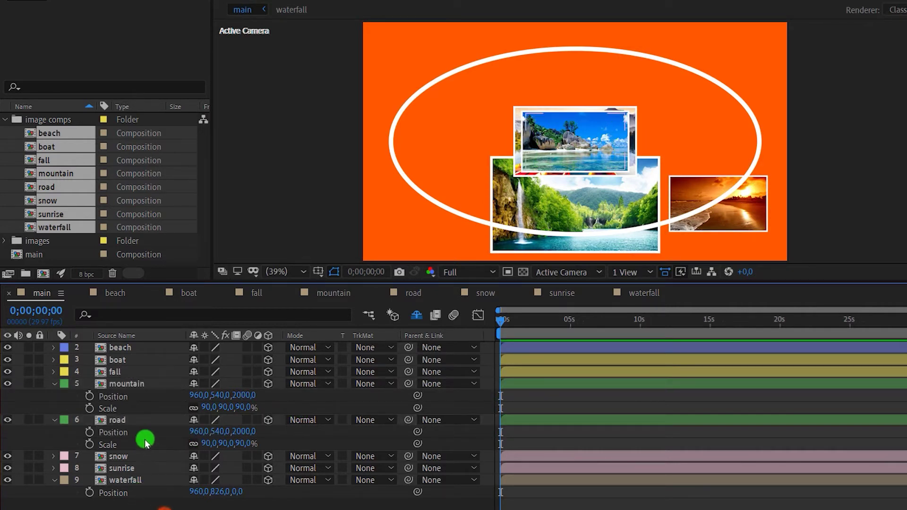
Move the road photo to the upper right at 2280, 442 and collapse both layers.
click(134, 418)
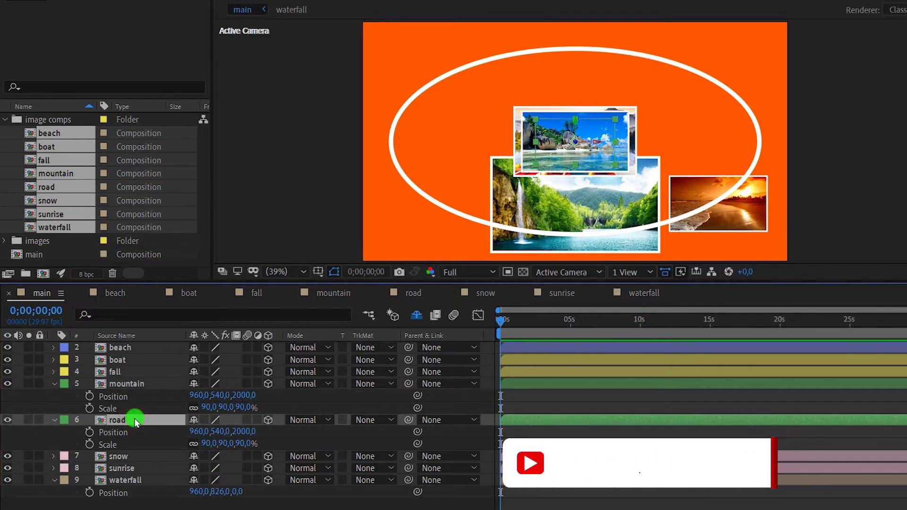
drag(195, 439, 468, 449)
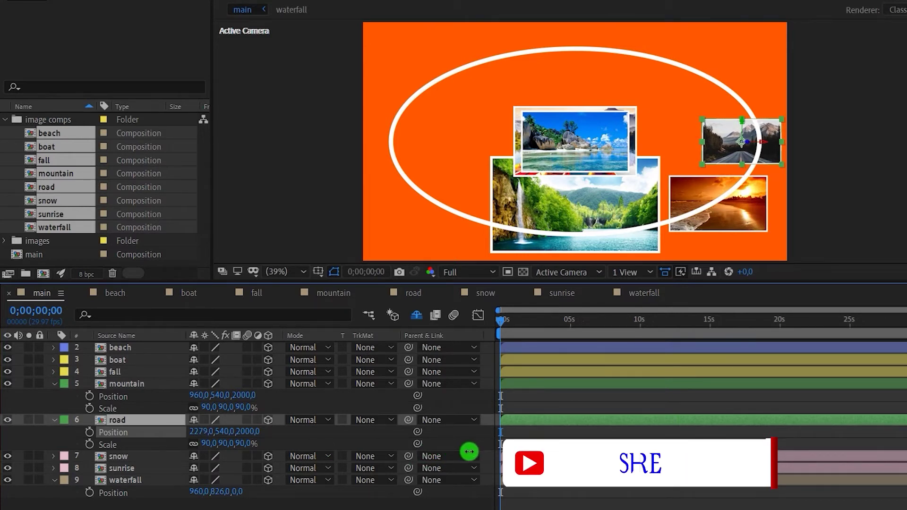
drag(222, 438, 120, 410)
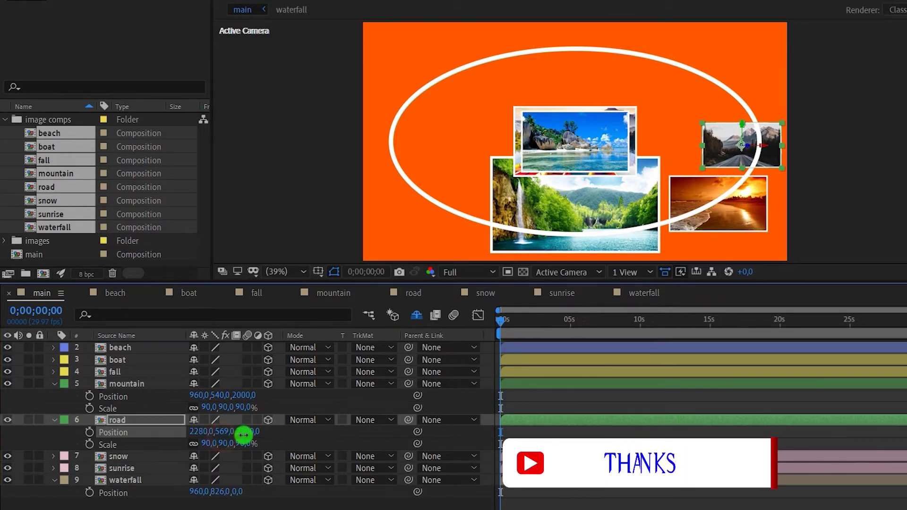
click(54, 384)
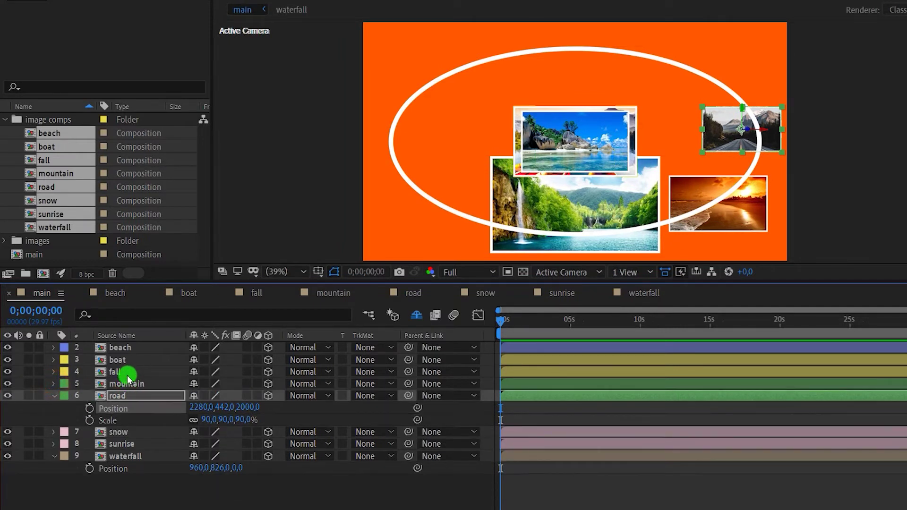
click(55, 396)
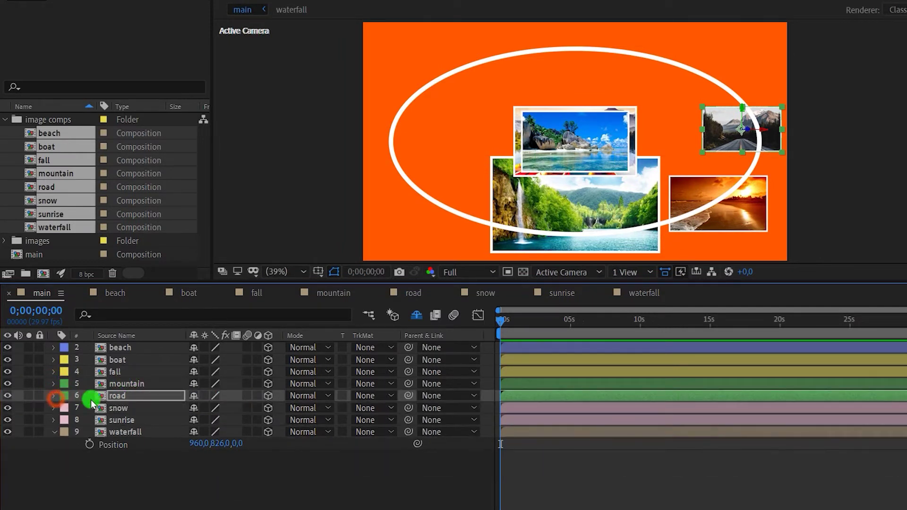
Push the boat and fall photos back to a Z depth of 2500.
click(125, 373)
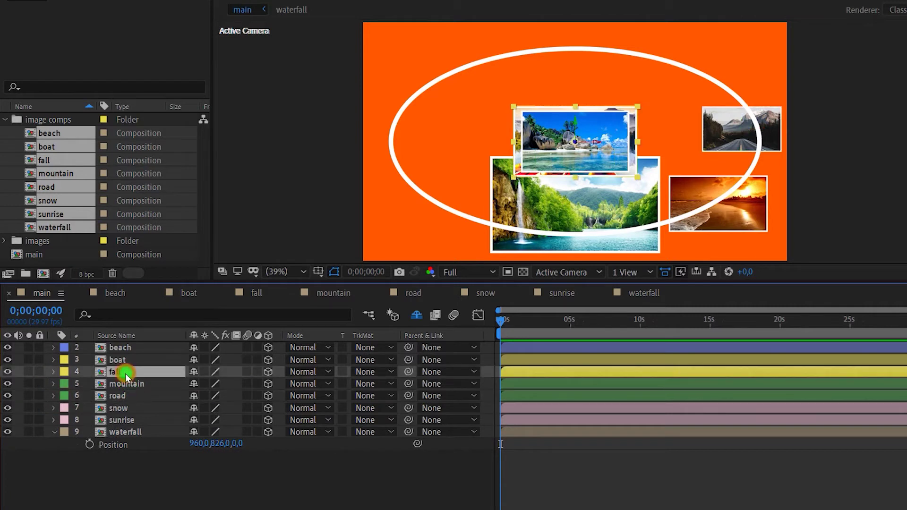
ctrl+click(125, 361)
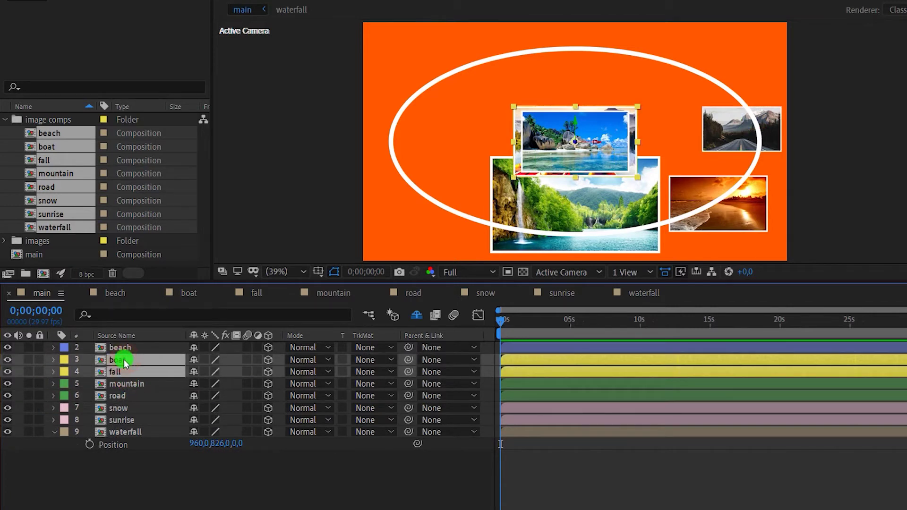
key(p)
key(shift+s)
mouse_move(243, 372)
mouse_down()
mouse_move(416, 374)
mouse_move(407, 377)
mouse_up()
click(168, 399)
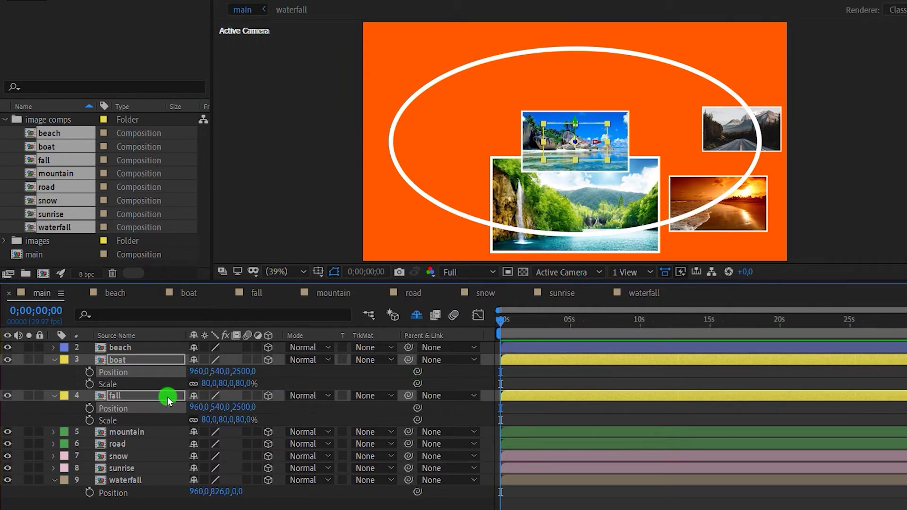
Raise the fall photo to the oval's top at 1820, -120, 2500.
click(64, 409)
click(118, 396)
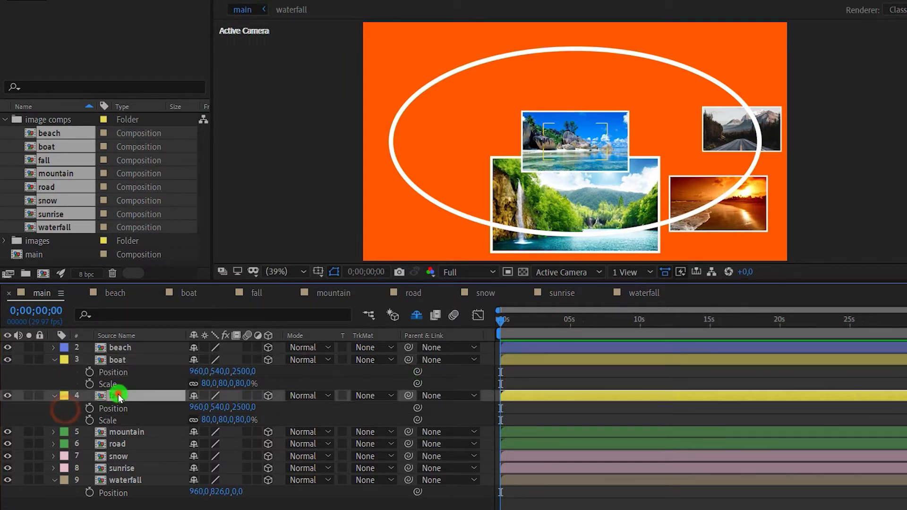
mouse_move(196, 408)
mouse_down()
mouse_move(279, 407)
mouse_move(140, 423)
mouse_up()
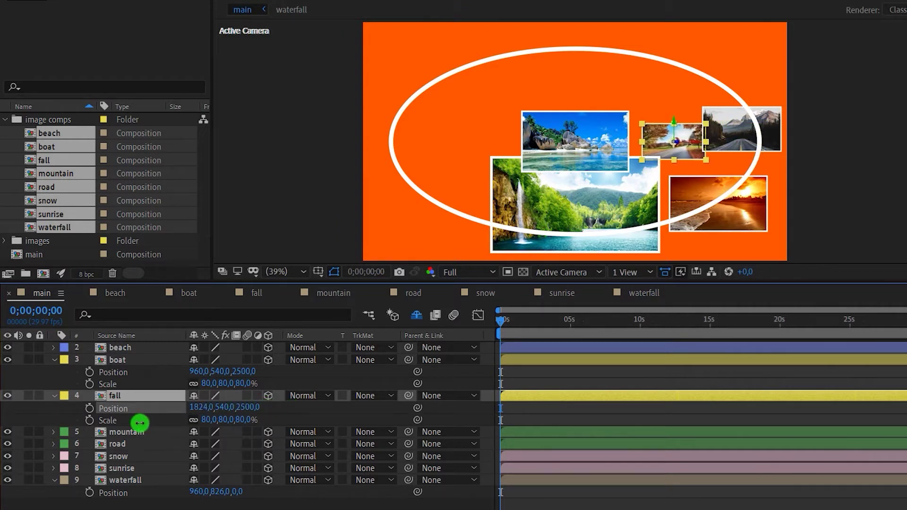
drag(139, 423, 142, 425)
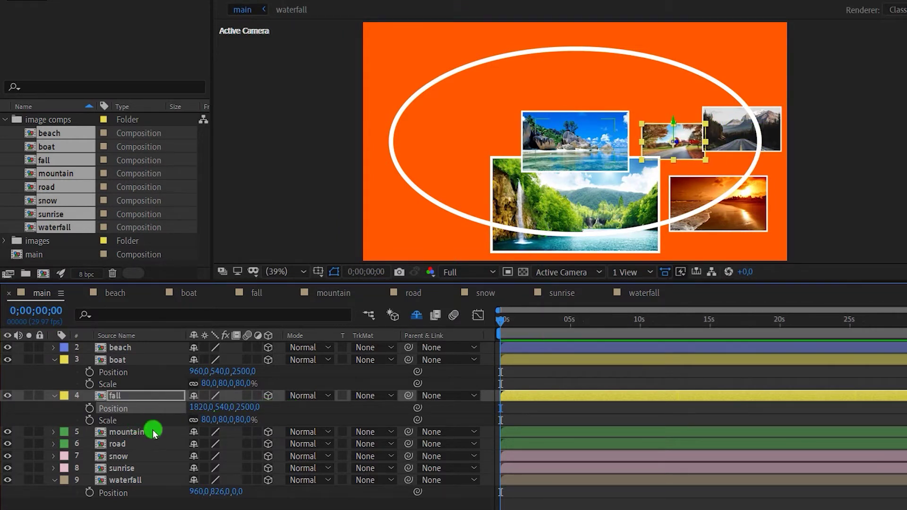
drag(223, 407, 139, 425)
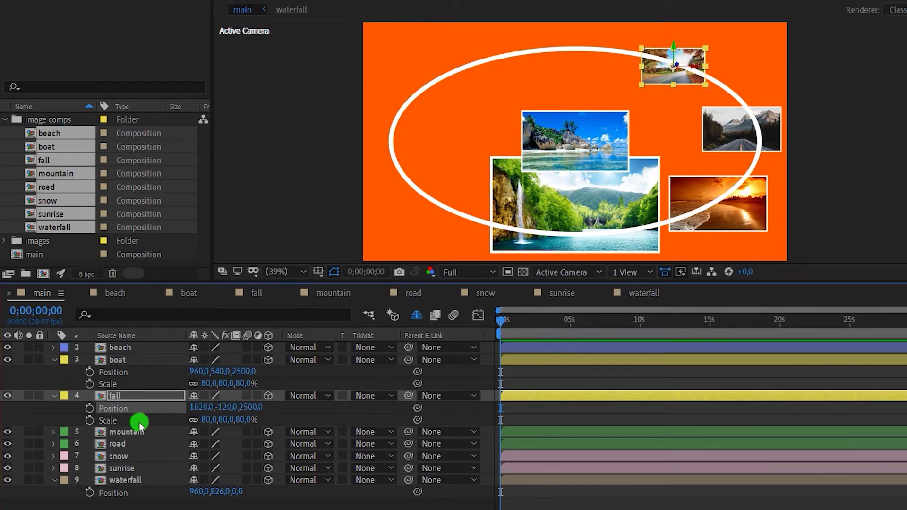
click(124, 348)
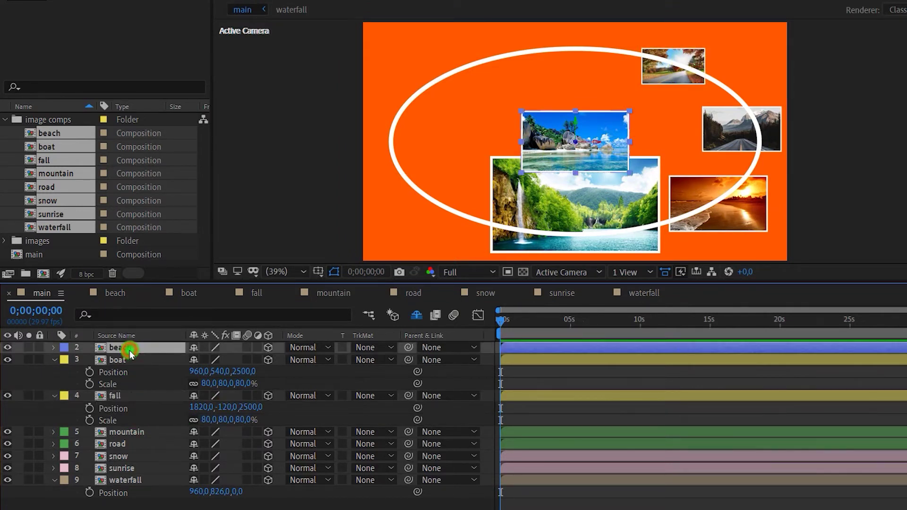
Push the beach photo to depth 3000 and raise it to about Y -408 at the oval's top.
click(53, 360)
click(53, 371)
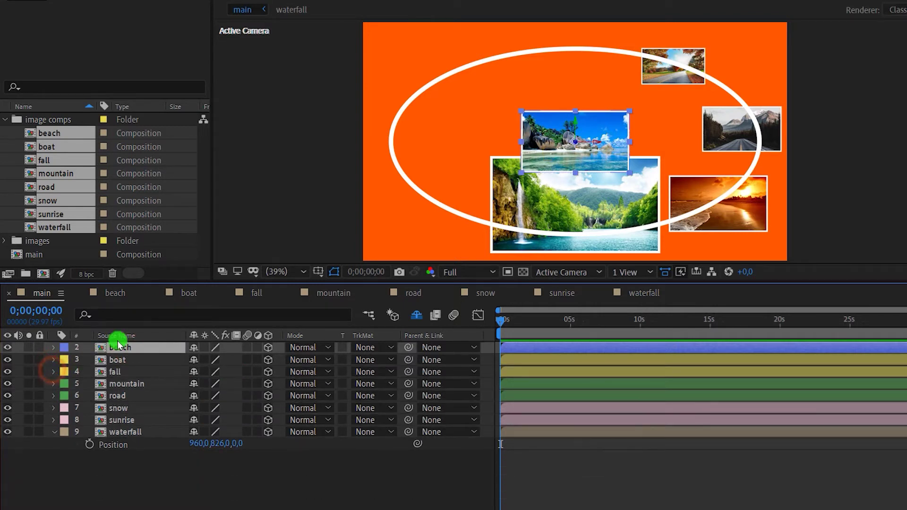
key(p)
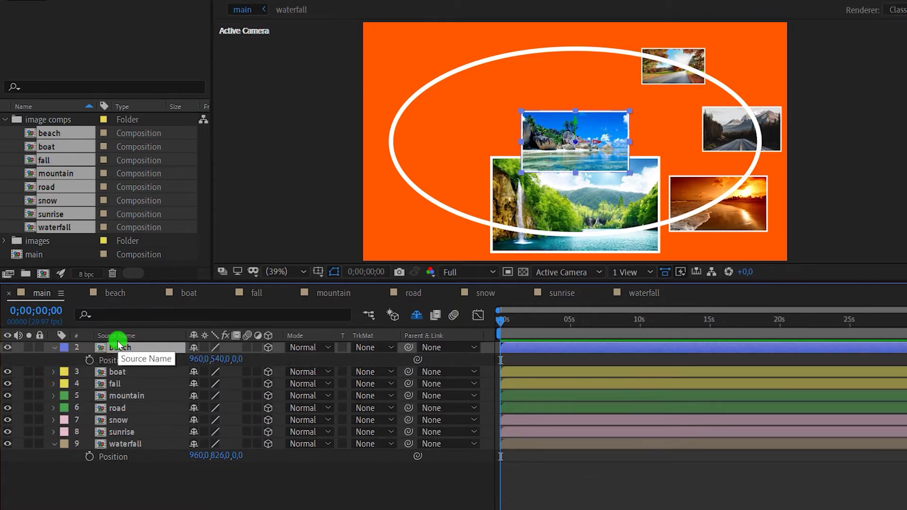
key(shift+s)
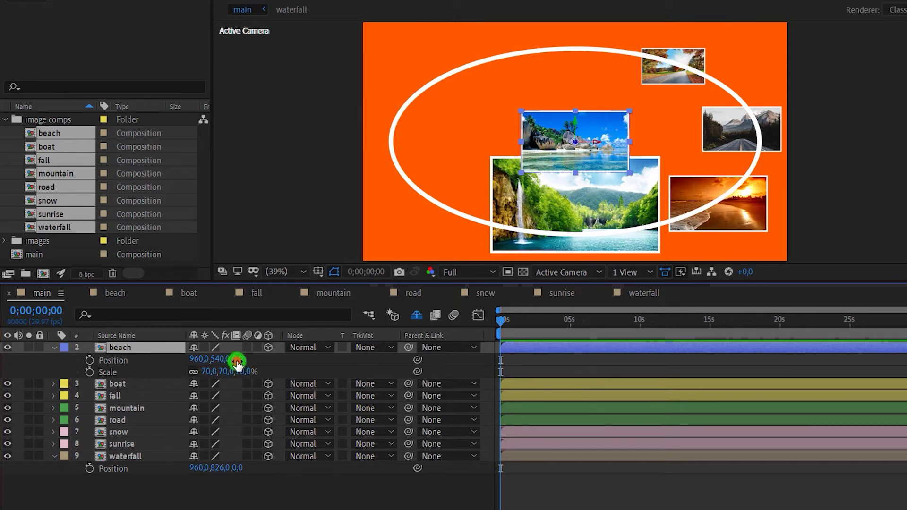
mouse_move(239, 359)
mouse_down()
mouse_move(378, 376)
mouse_move(462, 372)
mouse_move(410, 368)
mouse_up()
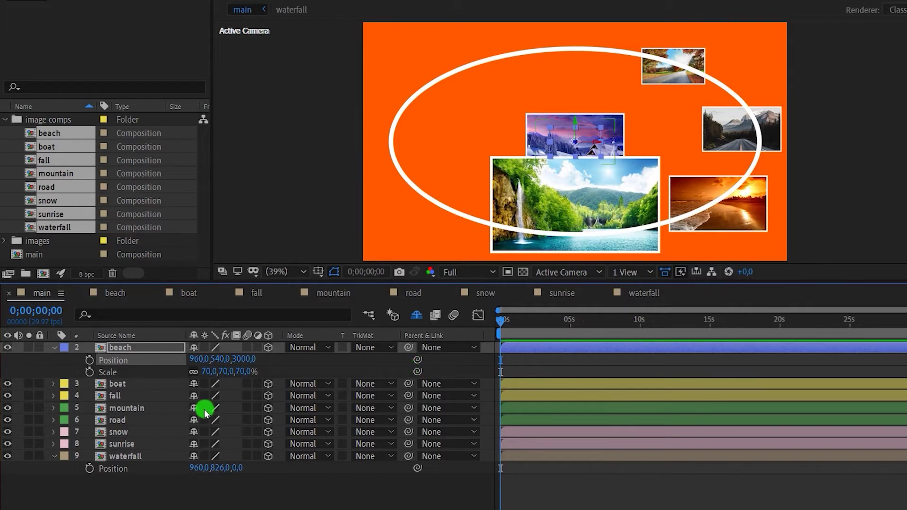
drag(202, 413, 202, 412)
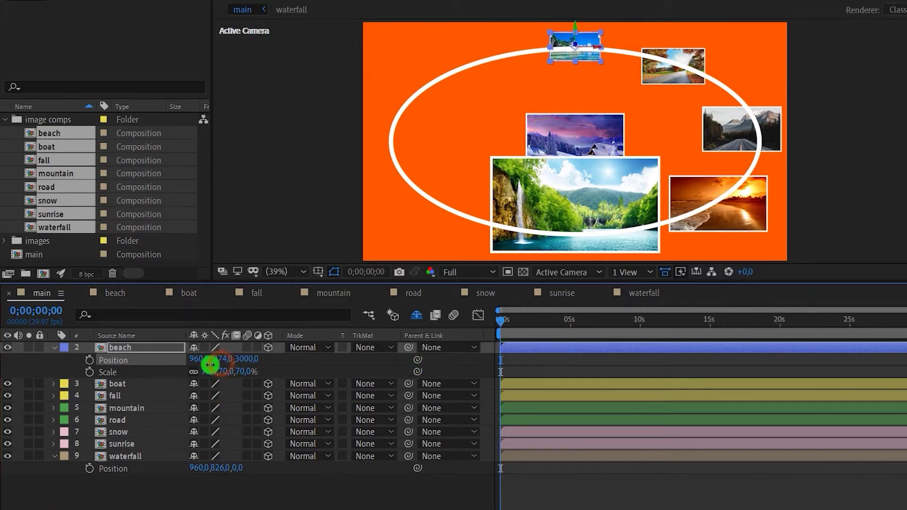
mouse_move(202, 412)
mouse_down()
mouse_move(178, 372)
mouse_move(82, 351)
mouse_up()
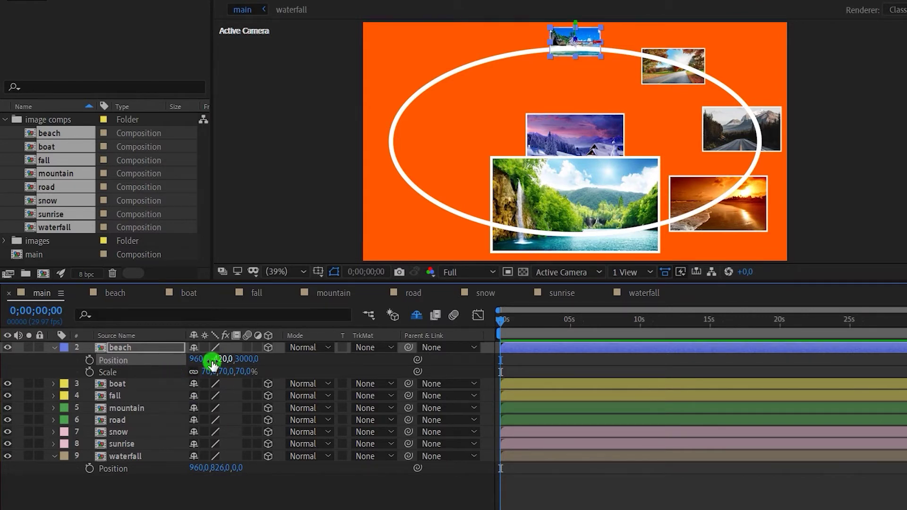
click(55, 348)
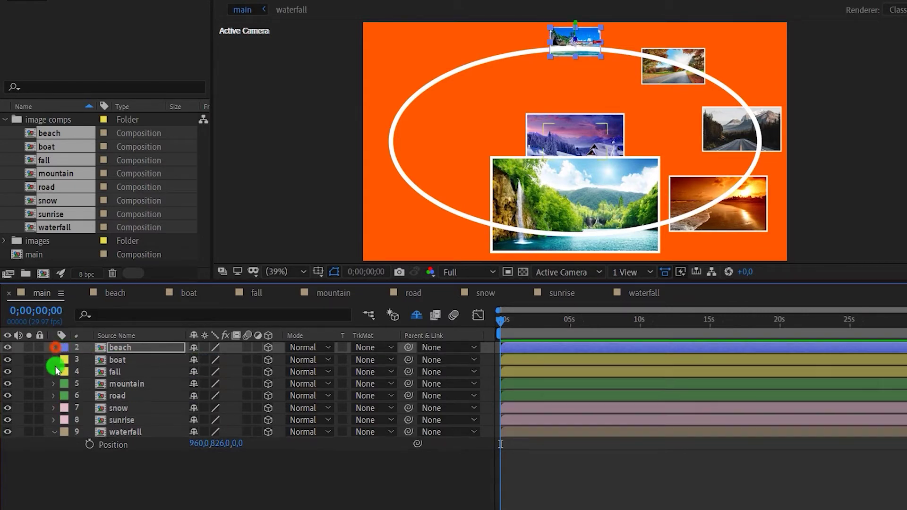
click(65, 441)
click(146, 466)
Show rulers, maximise the viewer, and add a guide along the sunrise photo's bottom edge.
key(ctrl+r)
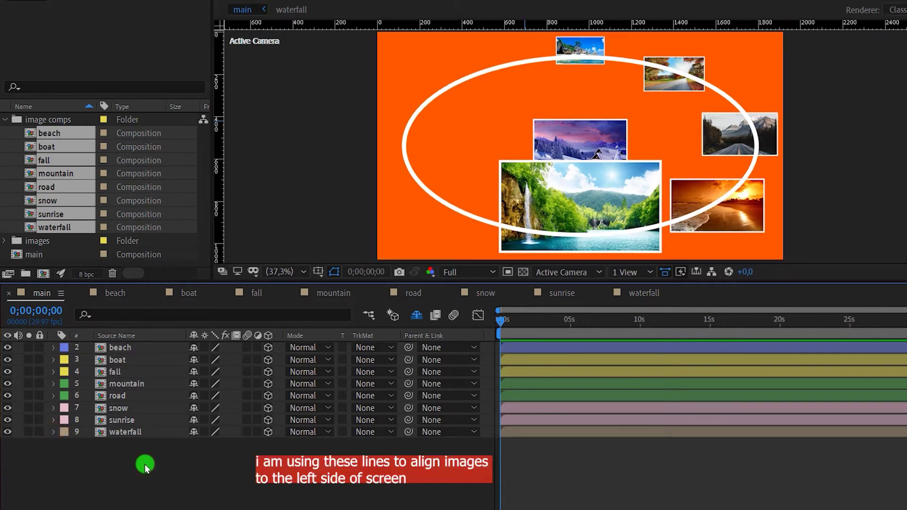
click(456, 186)
key(grave)
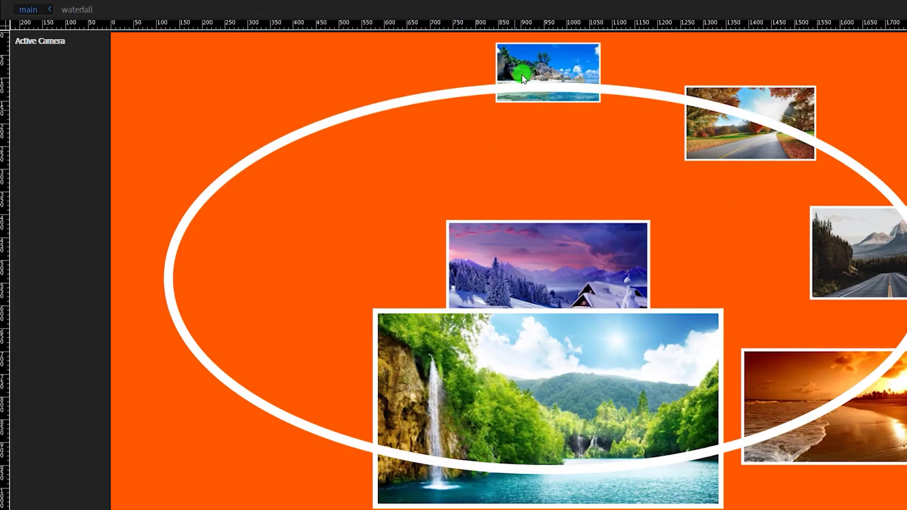
drag(489, 25, 510, 464)
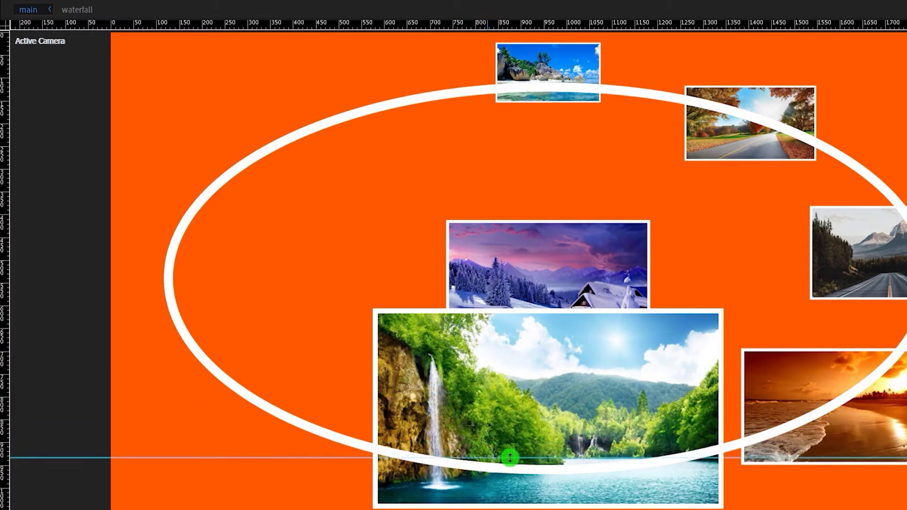
click(755, 459)
click(540, 269)
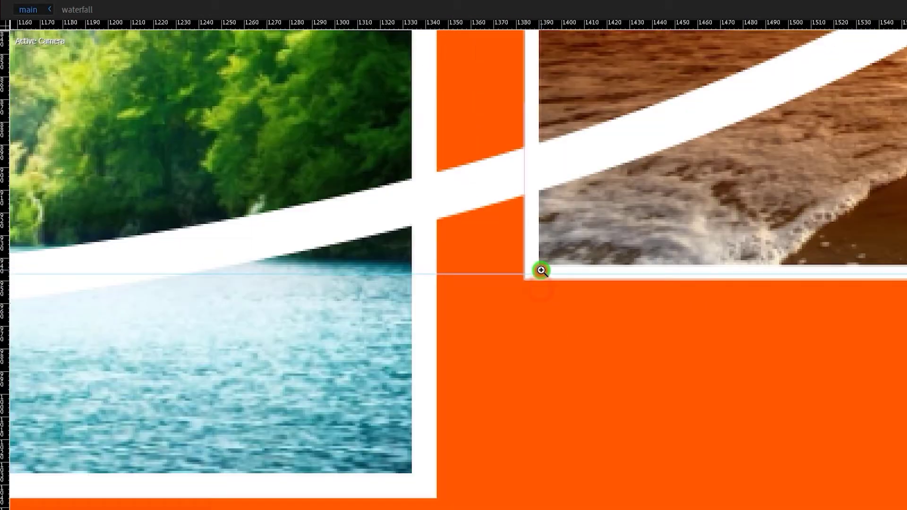
click(541, 269)
click(472, 310)
key(ctrl+0)
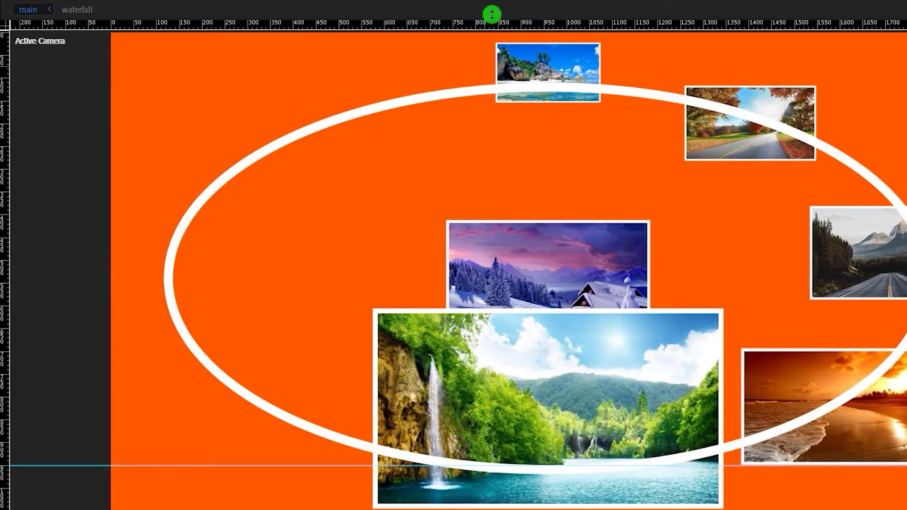
Add a second horizontal guide aligned with the mountain-road photo's bottom edge.
mouse_move(510, 24)
mouse_down()
mouse_move(522, 300)
mouse_move(543, 334)
mouse_up()
click(832, 291)
click(558, 271)
click(520, 282)
click(519, 282)
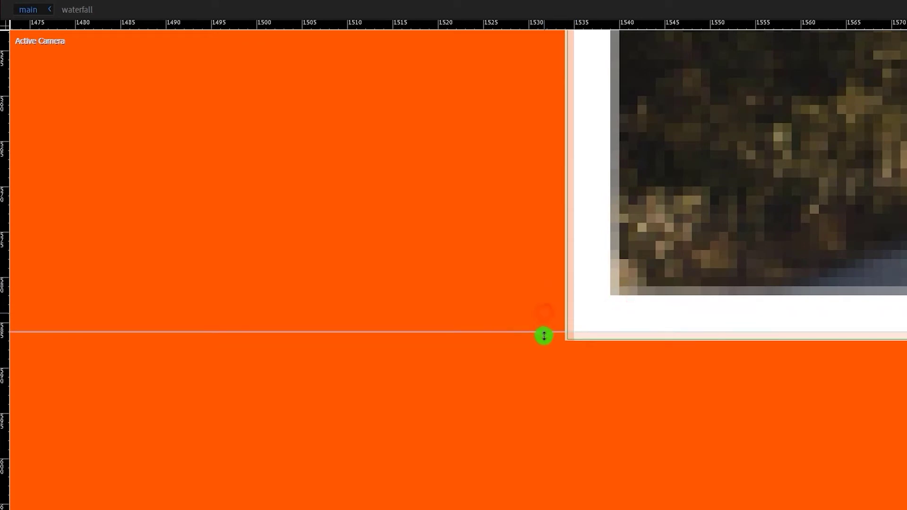
key(ctrl+0)
Add a third horizontal guide aligned with the autumn photo's bottom edge.
drag(644, 24, 694, 160)
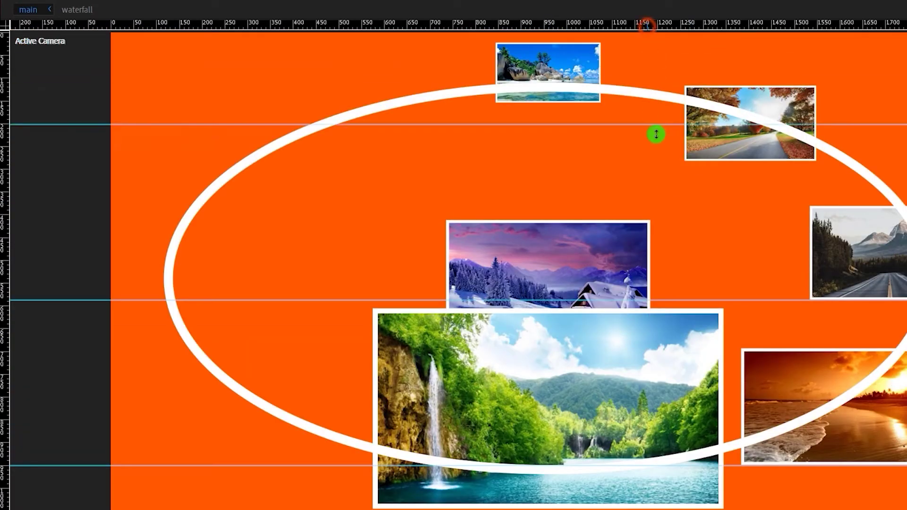
click(693, 156)
click(563, 276)
click(551, 277)
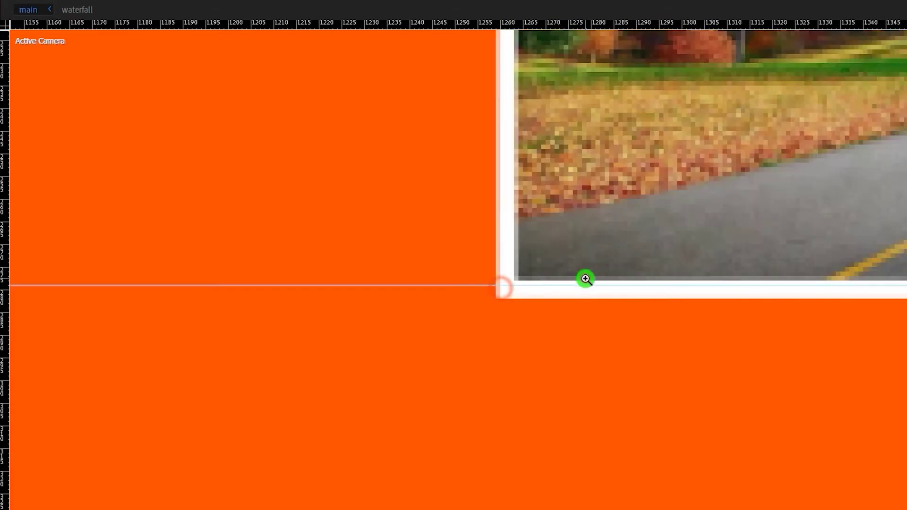
click(476, 277)
drag(332, 292, 332, 318)
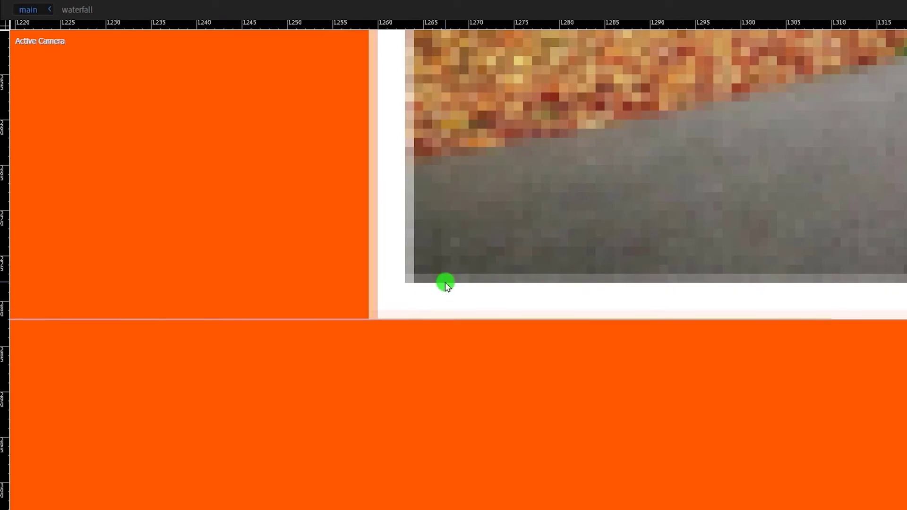
key(ctrl+0)
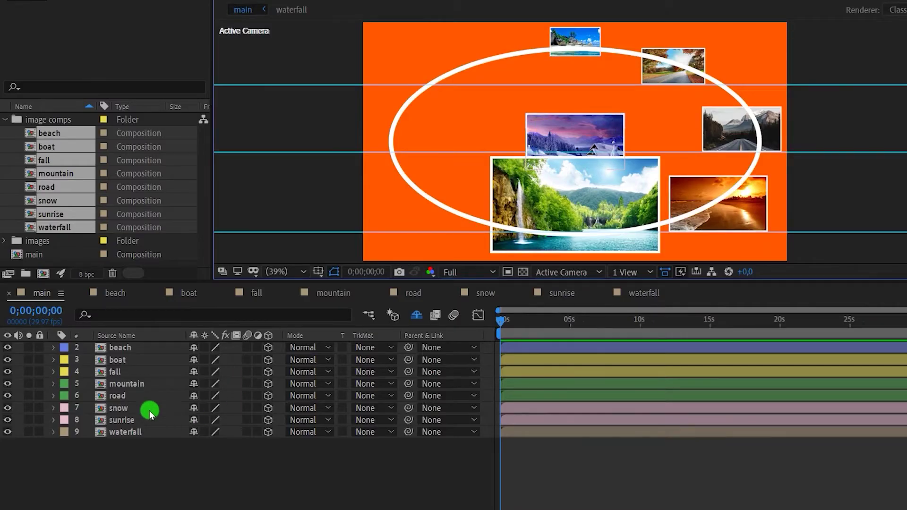
click(137, 408)
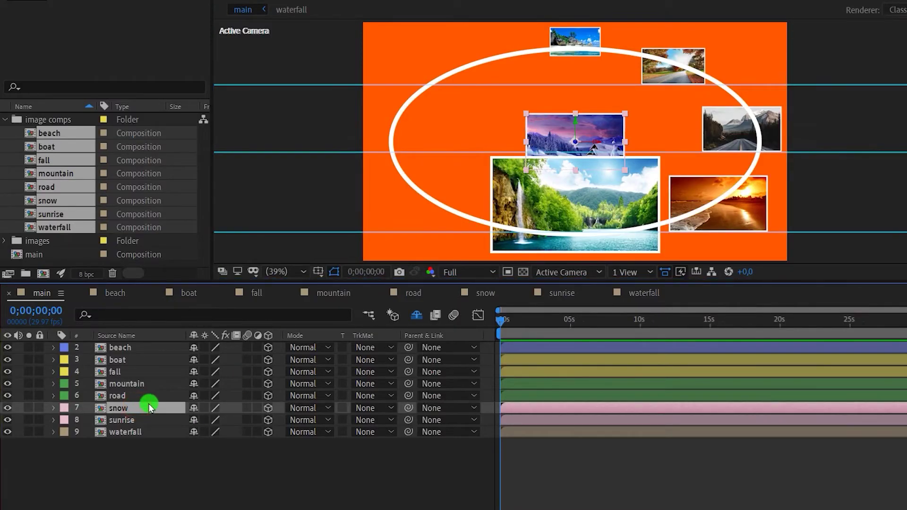
key(shift+Left)
key(shift+Left)
key(shift+Left)
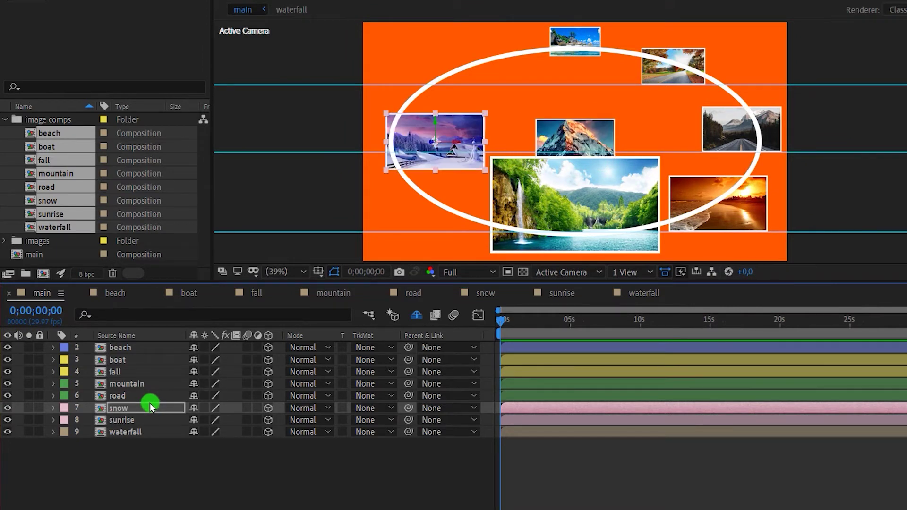
key(shift+Down)
key(shift+Down)
key(shift+Down)
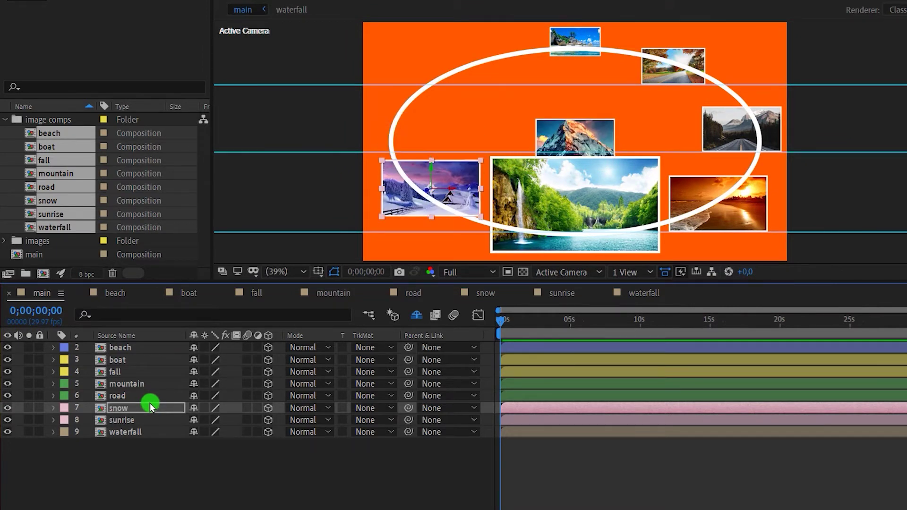
key(shift+Down)
key(shift+Down)
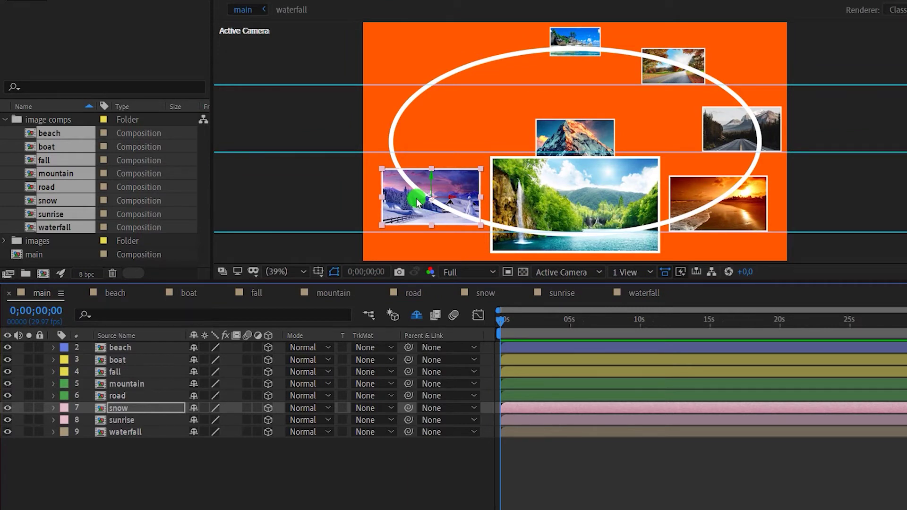
key(shift+Down)
key(shift+Down)
key(shift+Down)
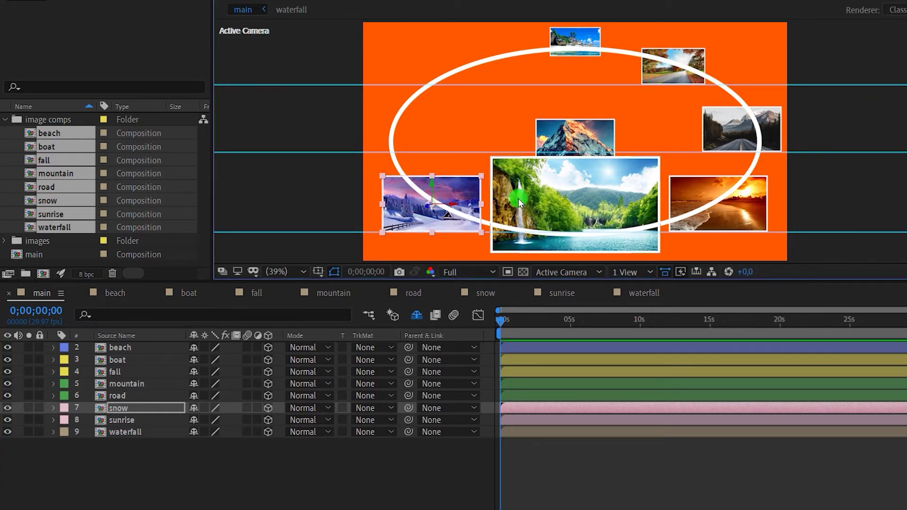
click(498, 129)
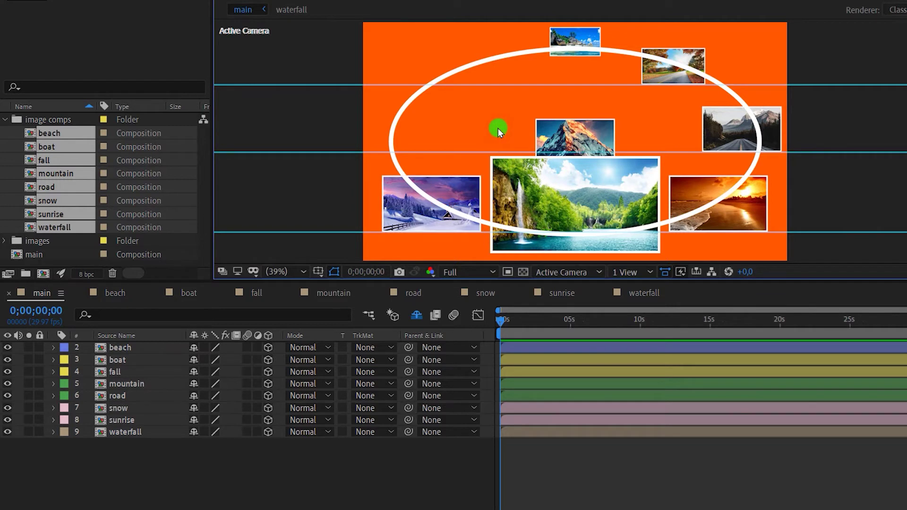
click(567, 135)
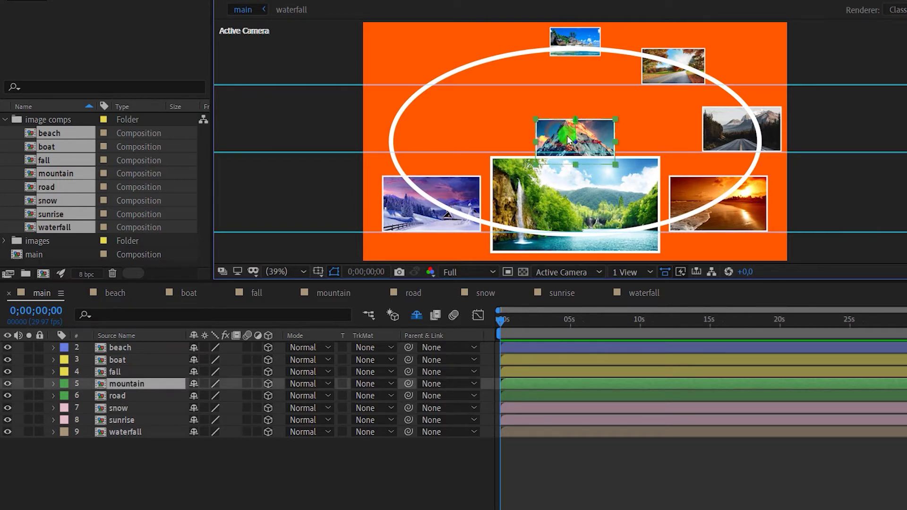
drag(567, 135, 391, 130)
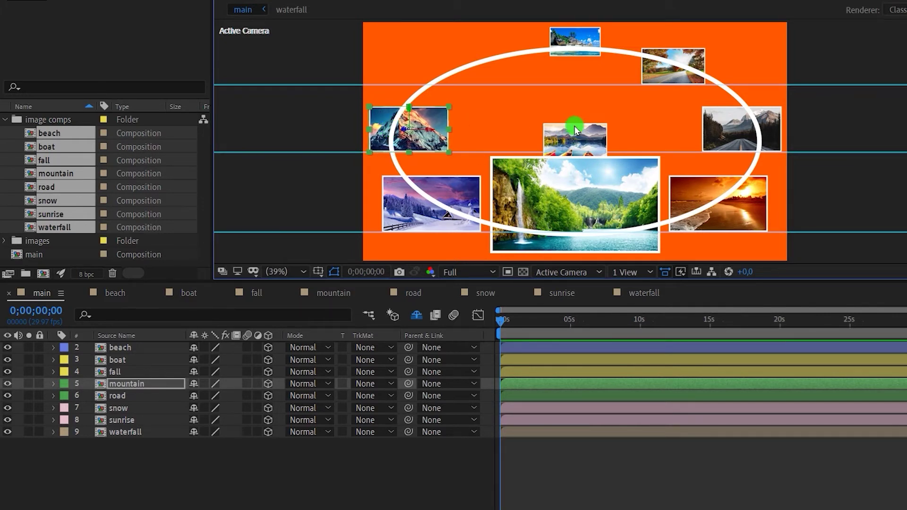
click(573, 138)
mouse_move(574, 140)
mouse_down()
mouse_move(510, 88)
mouse_move(460, 71)
mouse_up()
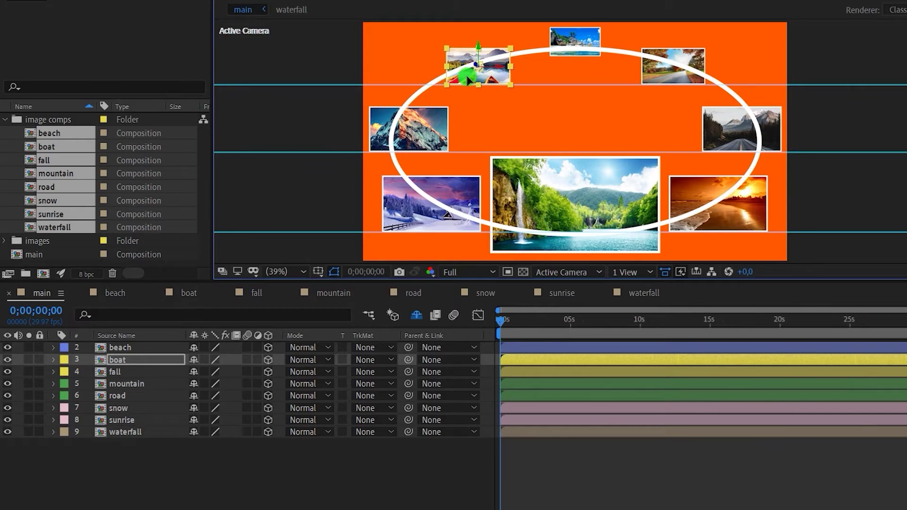
key(grave)
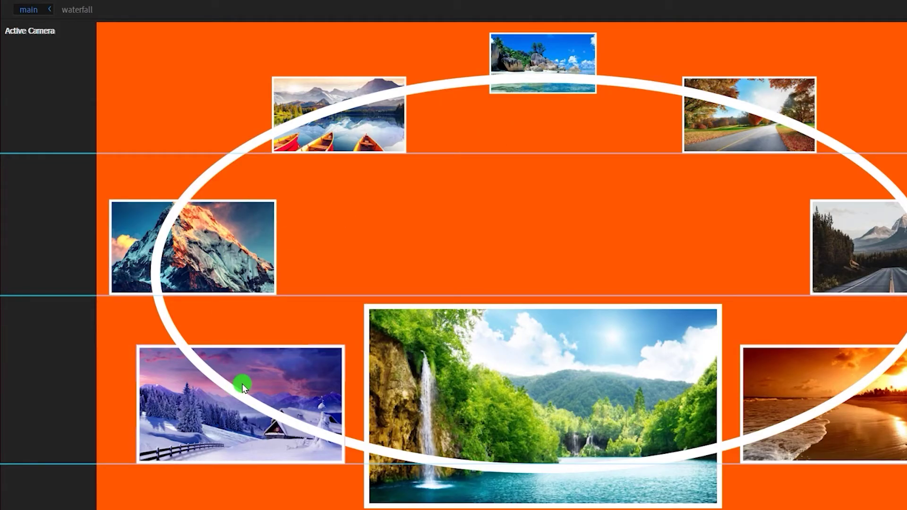
click(256, 375)
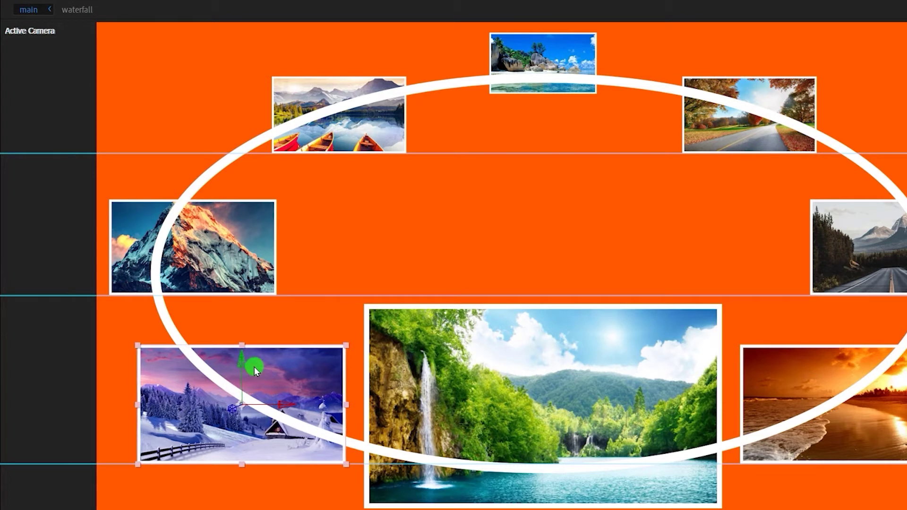
click(208, 257)
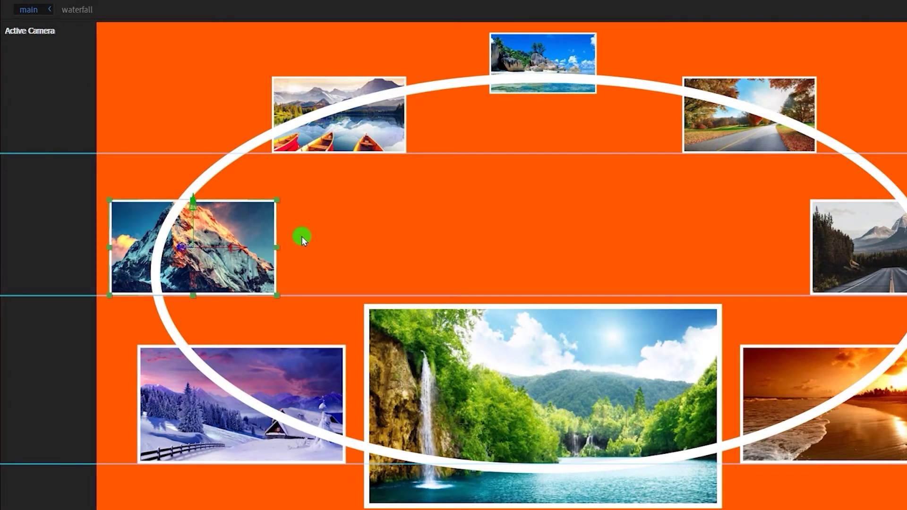
click(382, 128)
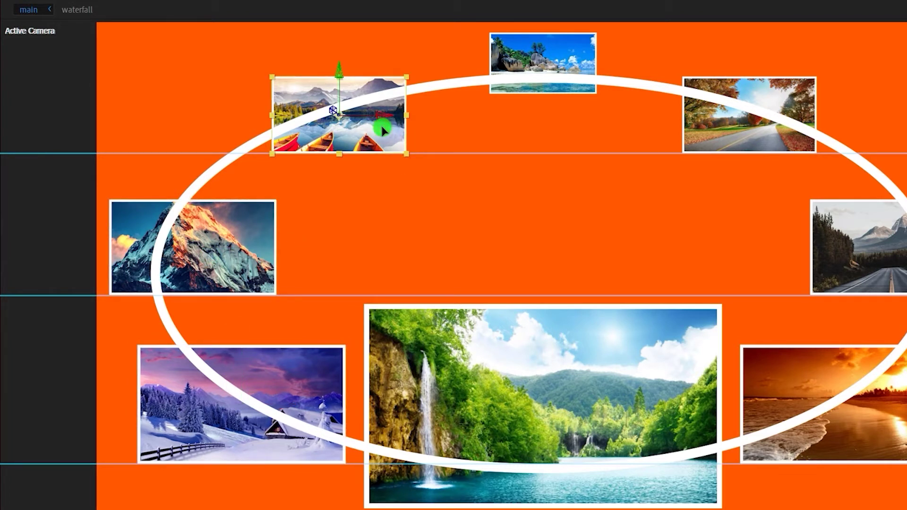
click(466, 181)
click(379, 132)
click(494, 171)
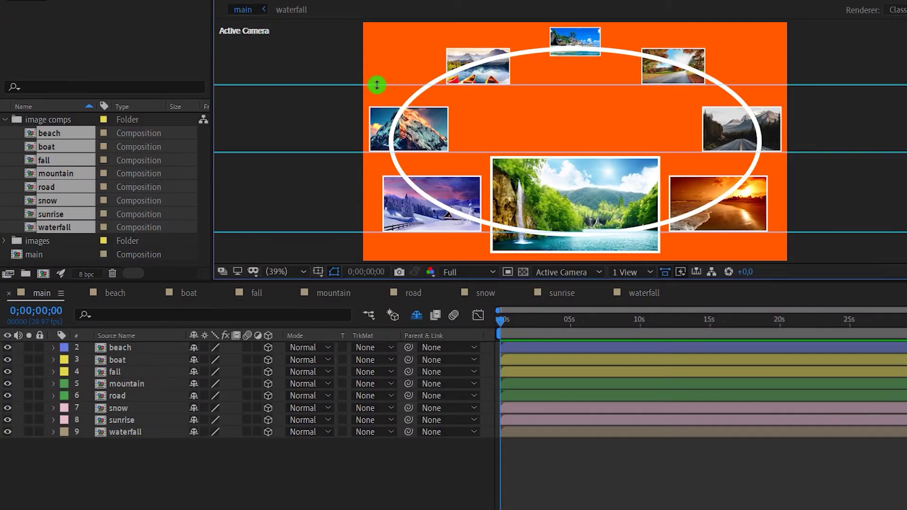
Remove all three guides and turn off the white ellipse layer's visibility.
drag(377, 85, 369, 1)
drag(320, 149, 346, 2)
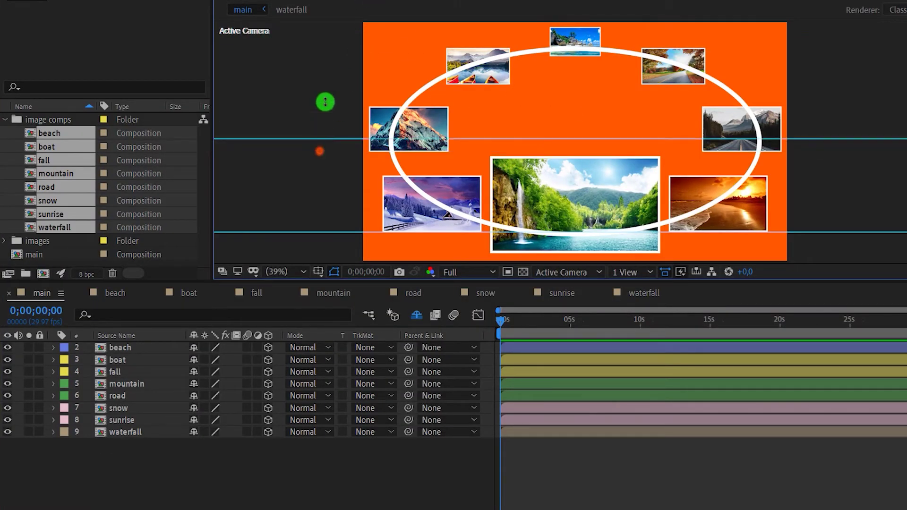
drag(314, 231, 332, 2)
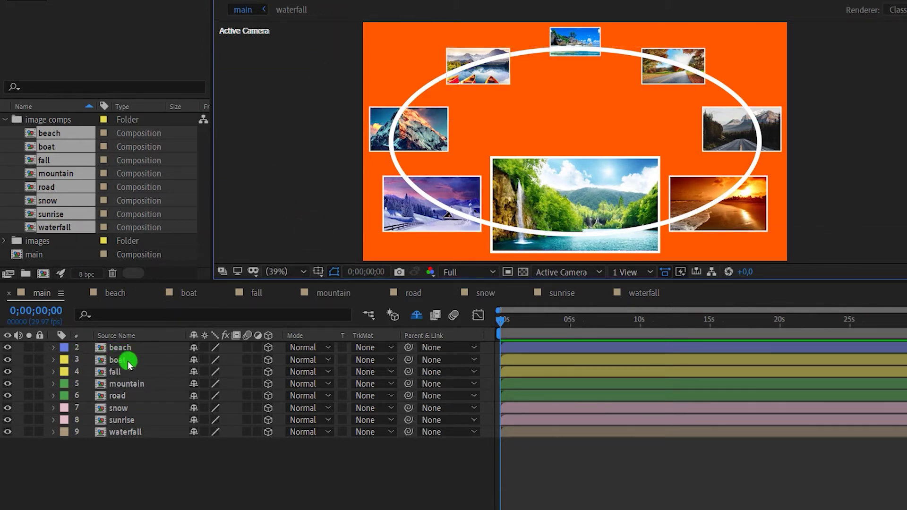
click(414, 318)
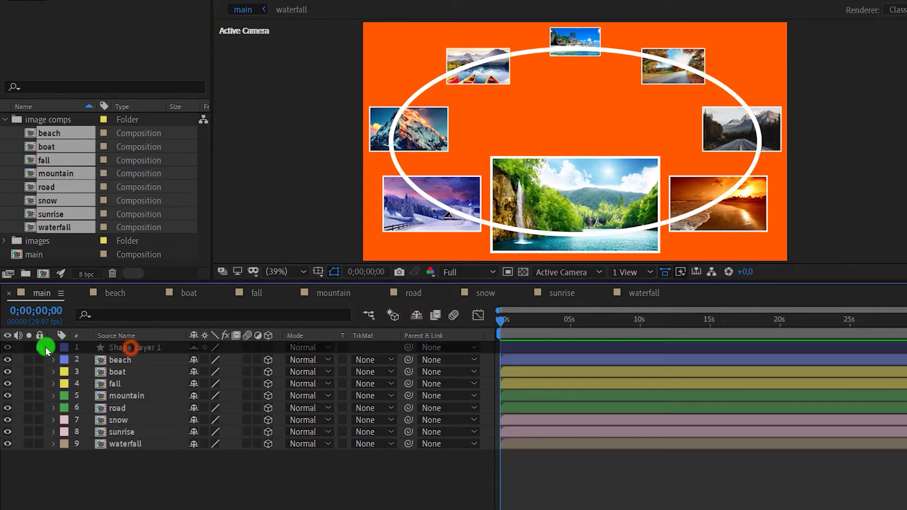
click(8, 348)
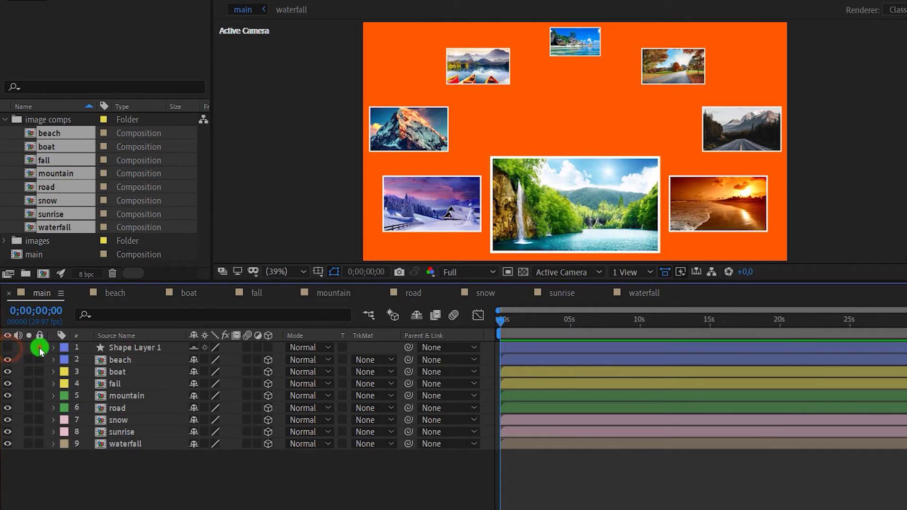
Hide Shape Layer 1 from the layer list and preview the animation from the start.
click(411, 316)
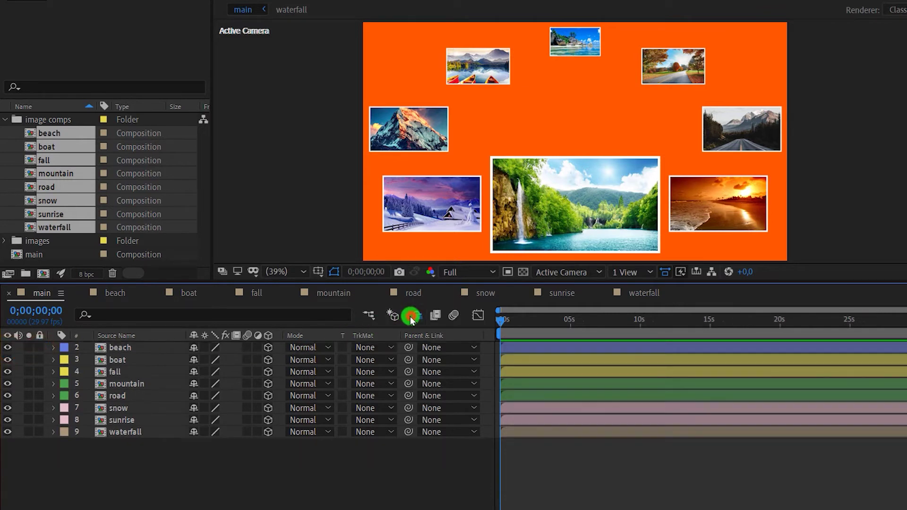
click(257, 466)
key(space)
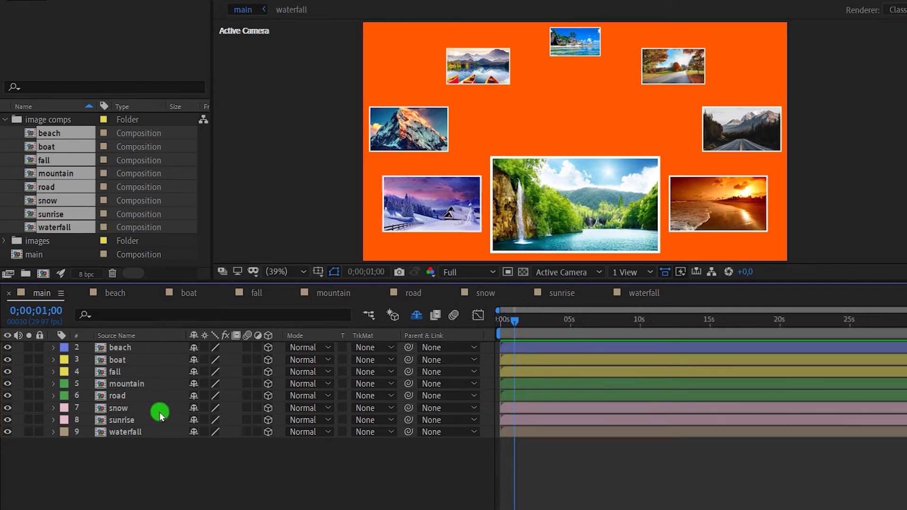
Set Position and Scale keyframes on all eight photo layers at 0;00;01;00, then preview.
key(ctrl+a)
key(p)
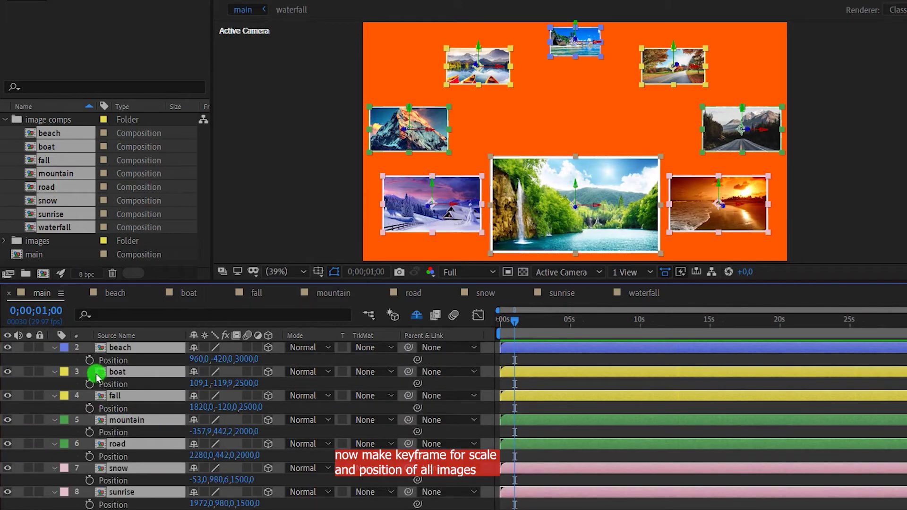
key(shift+s)
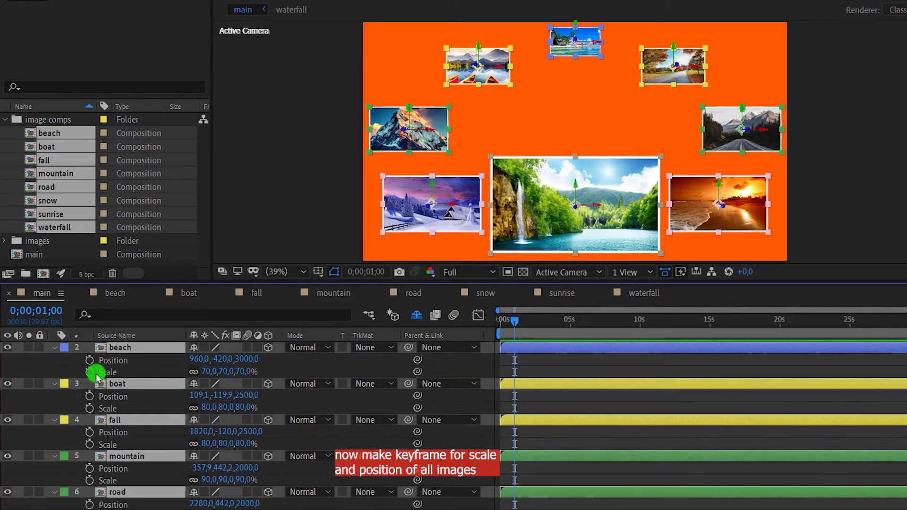
click(87, 363)
click(87, 361)
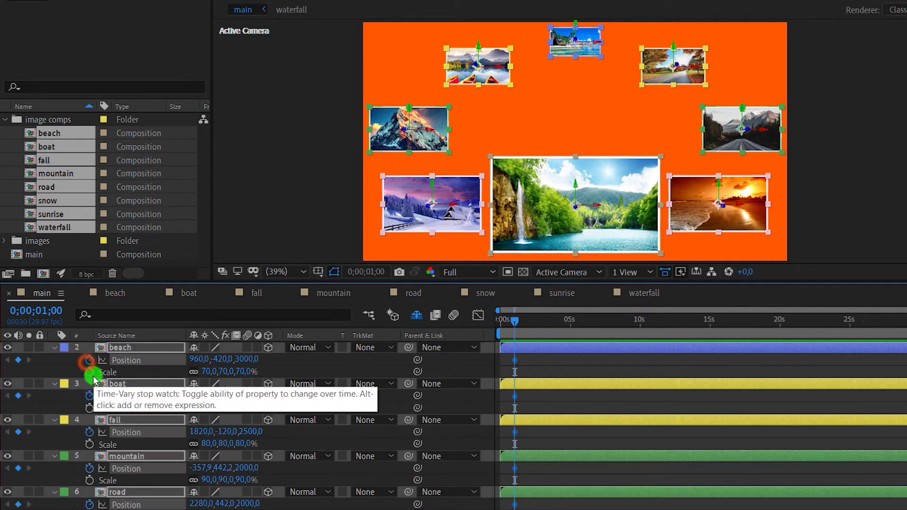
click(90, 372)
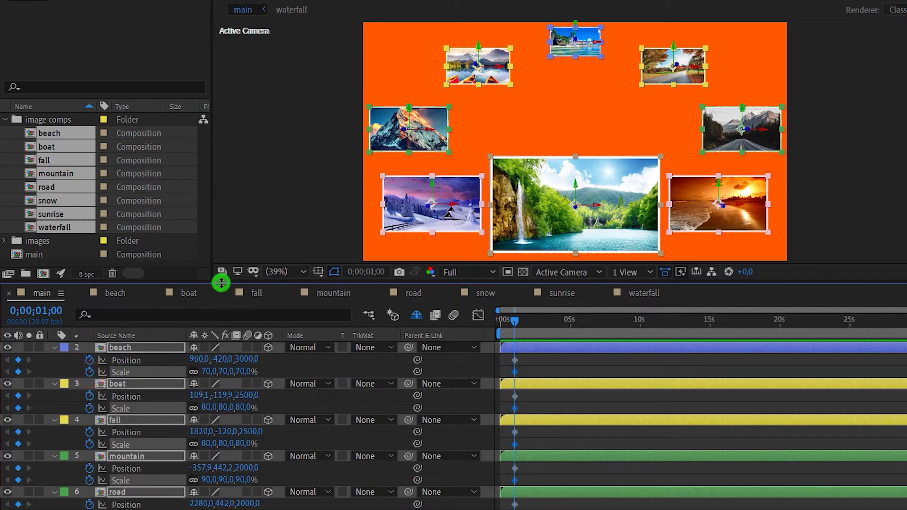
mouse_move(218, 280)
mouse_down()
mouse_move(219, 162)
mouse_move(218, 187)
mouse_up()
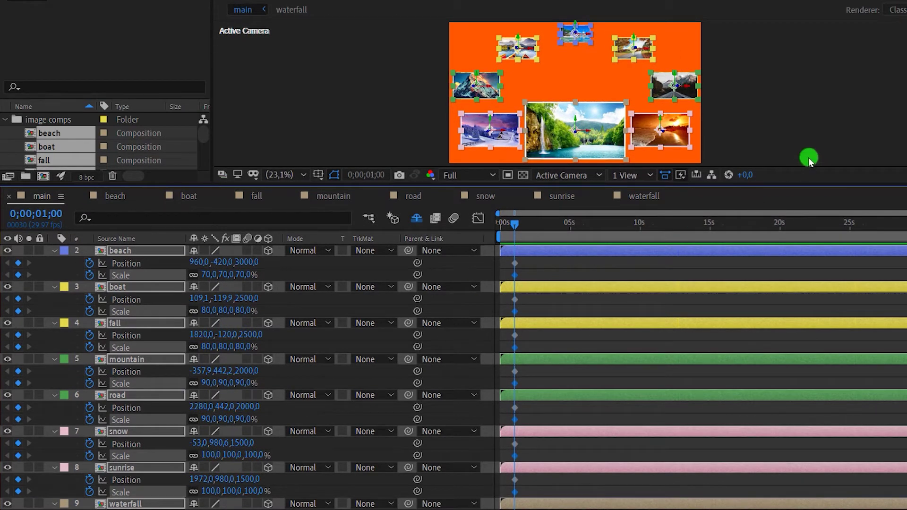
click(798, 127)
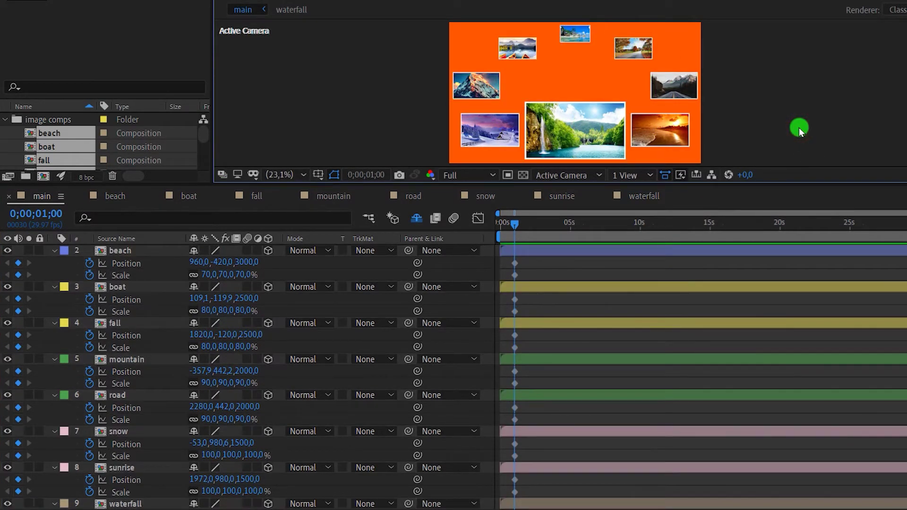
key(space)
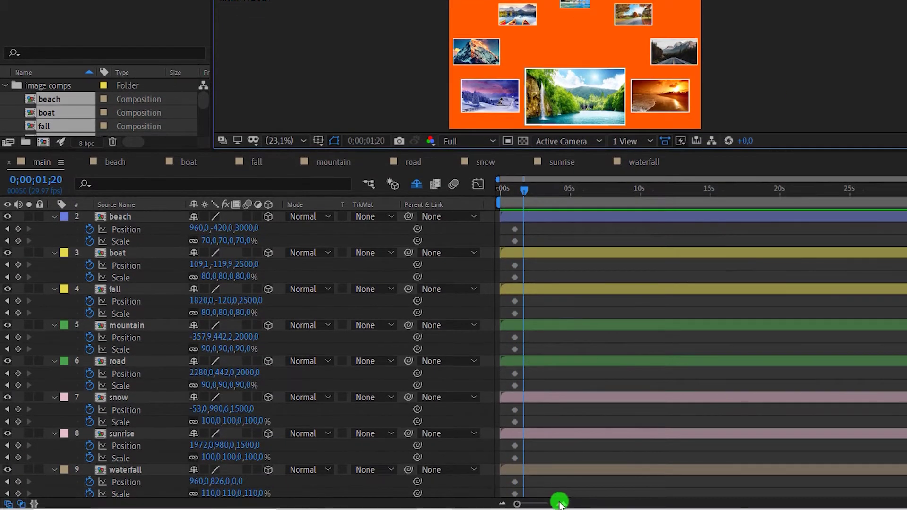
Zoom the timeline in and paste snow's Position and Scale keyframes onto waterfall.
click(560, 503)
drag(616, 502, 605, 502)
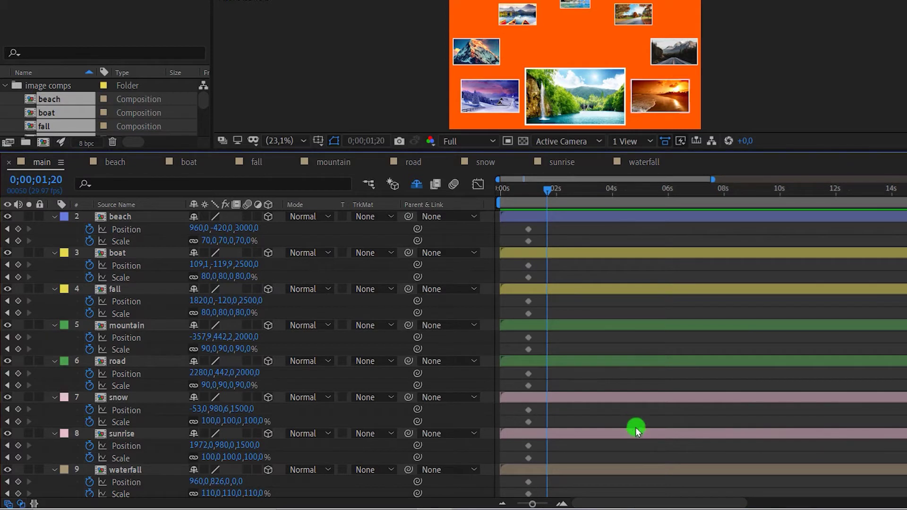
click(487, 106)
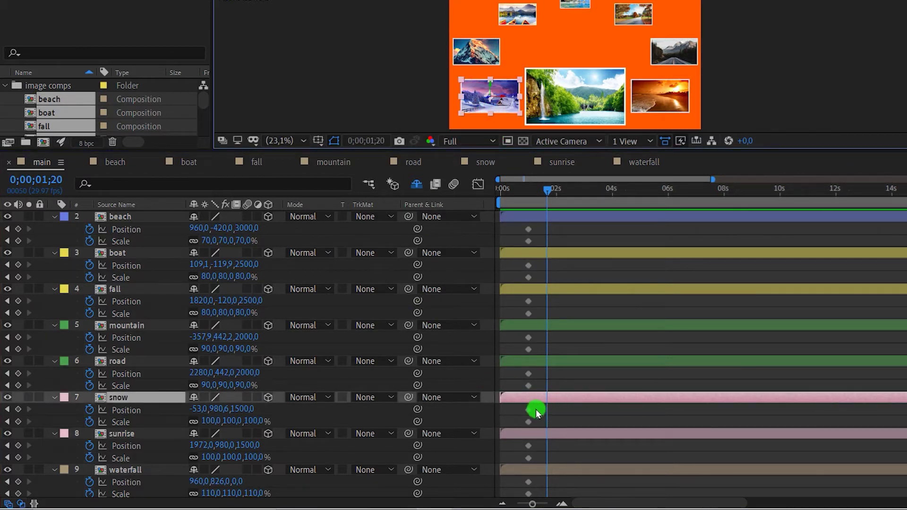
drag(535, 409, 521, 433)
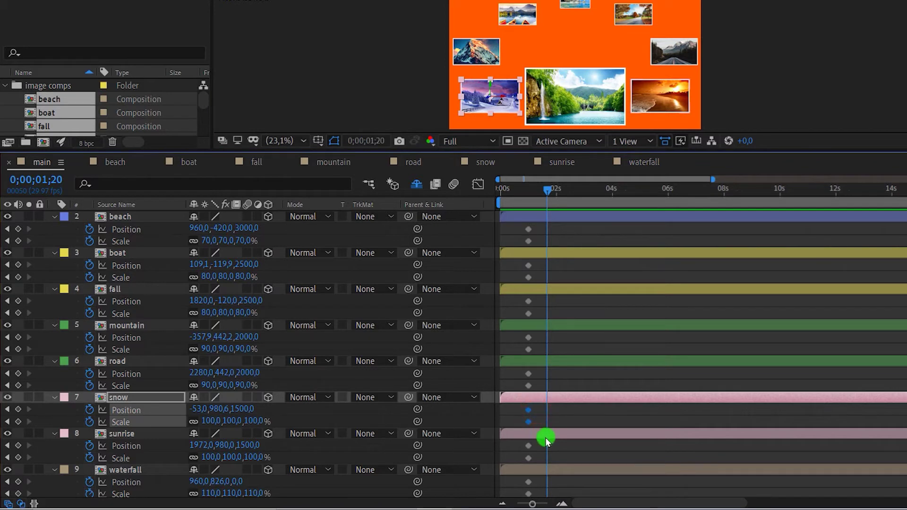
click(604, 115)
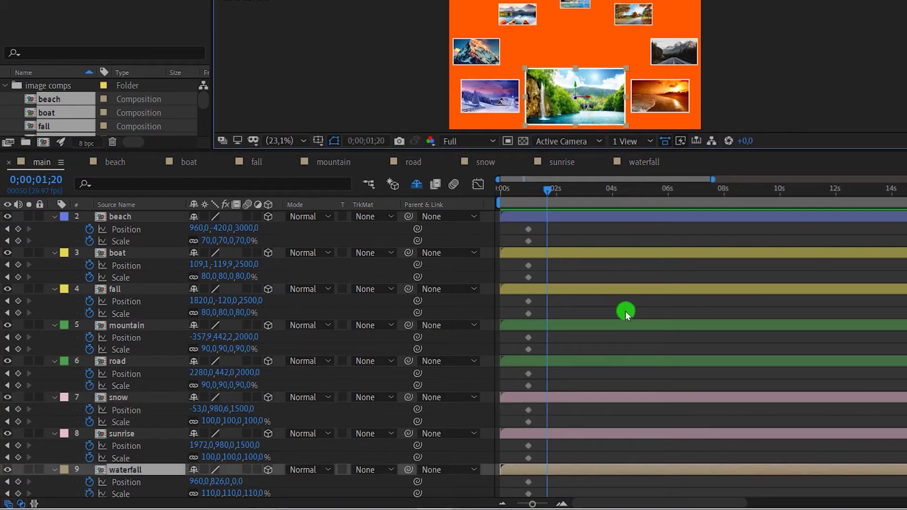
key(ctrl+v)
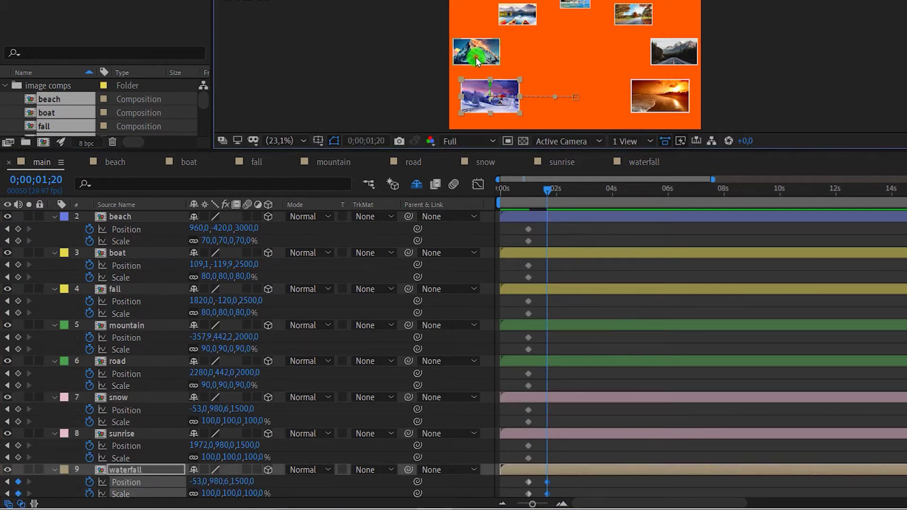
Paste mountain's keyframes onto snow and boat's keyframes onto mountain at 0;00;01;20.
click(475, 57)
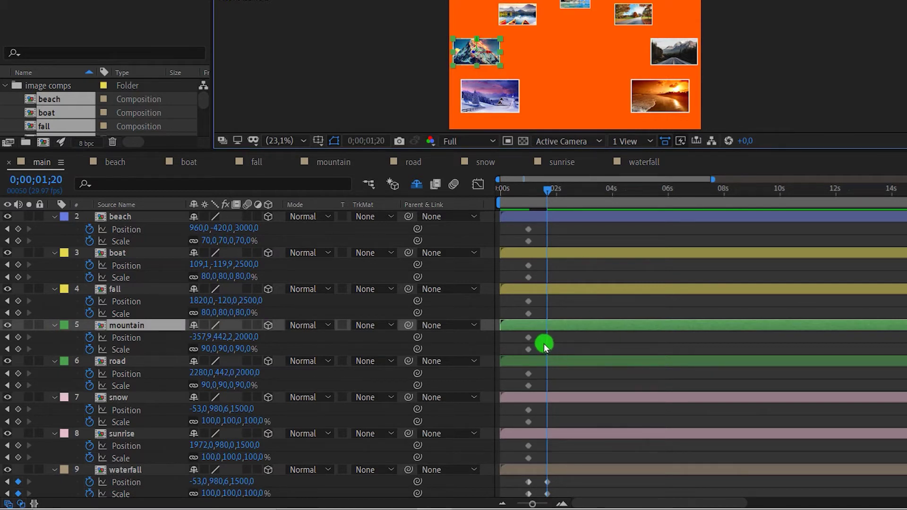
drag(537, 336, 523, 358)
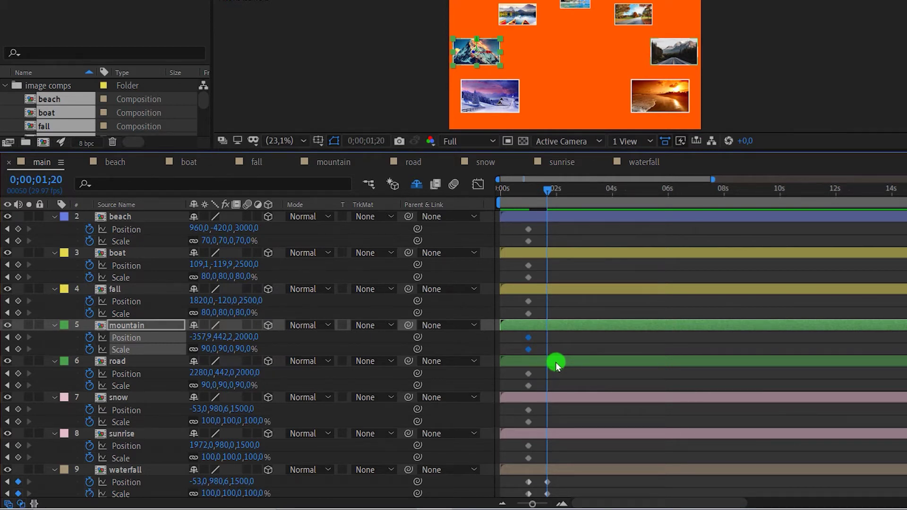
click(496, 106)
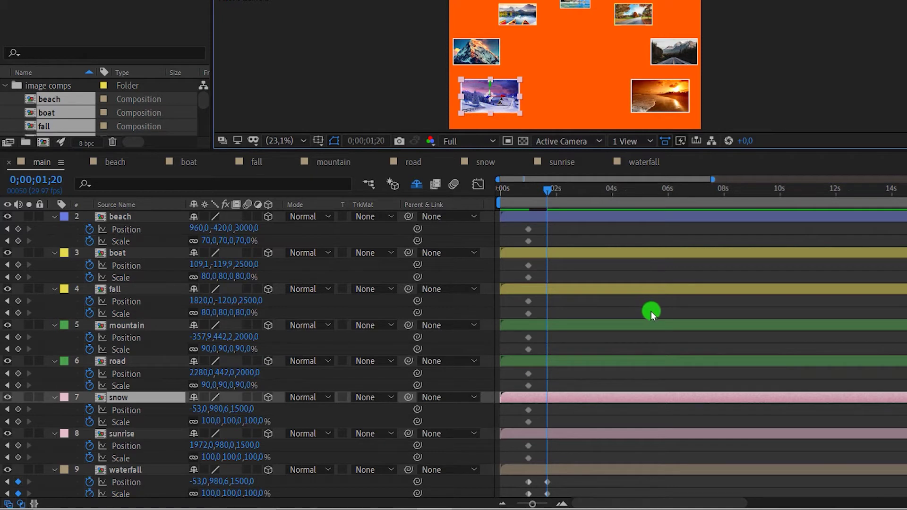
key(ctrl+v)
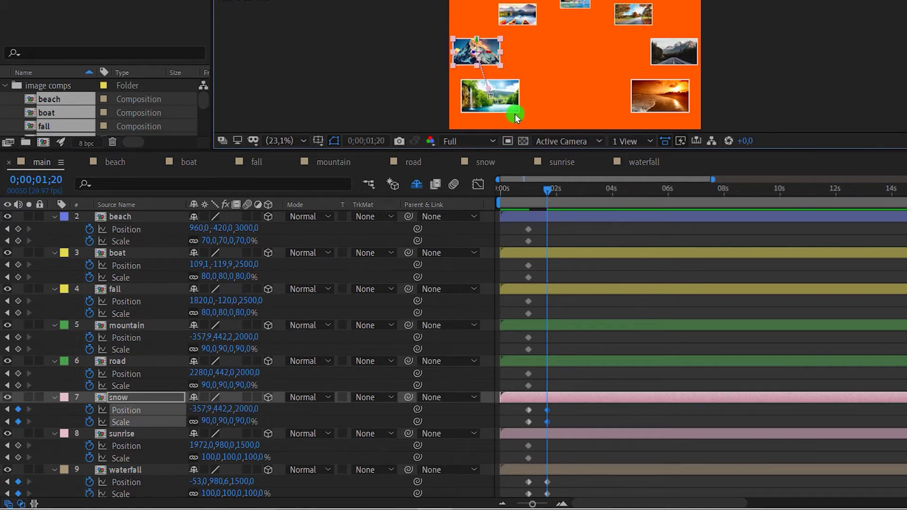
click(518, 20)
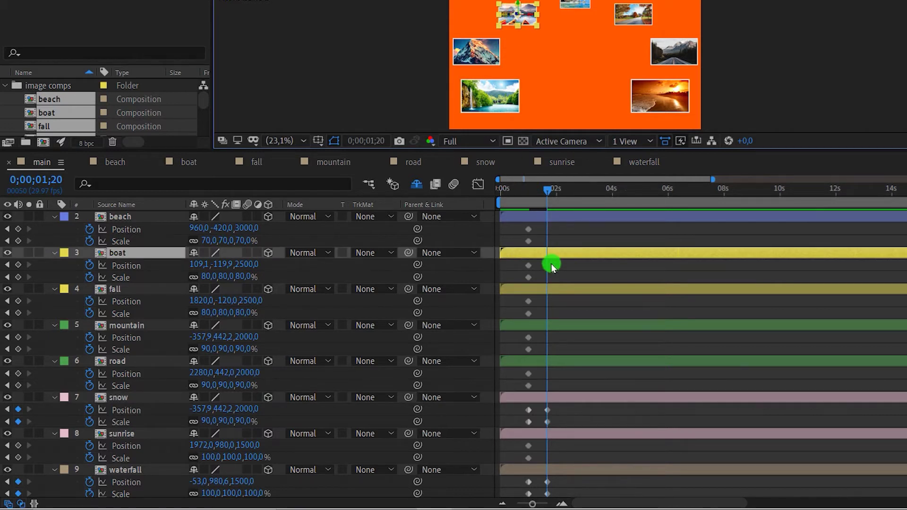
drag(548, 260, 519, 285)
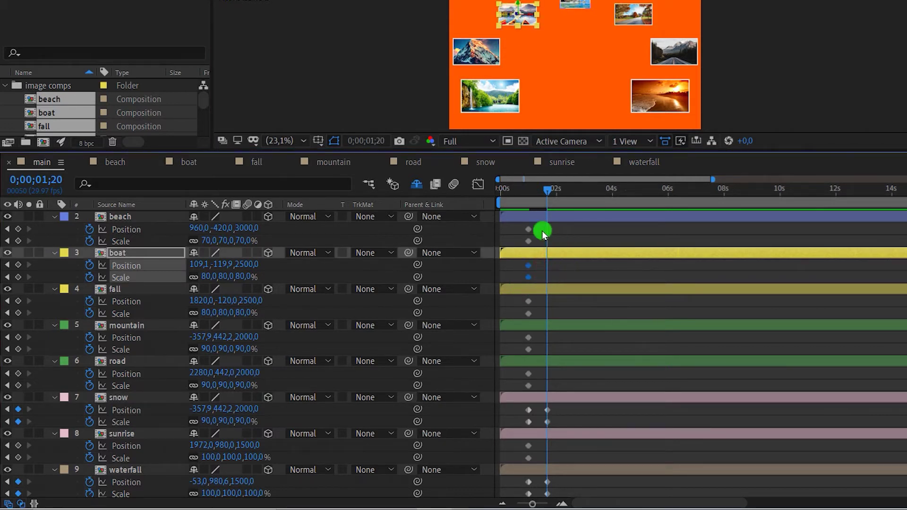
click(489, 61)
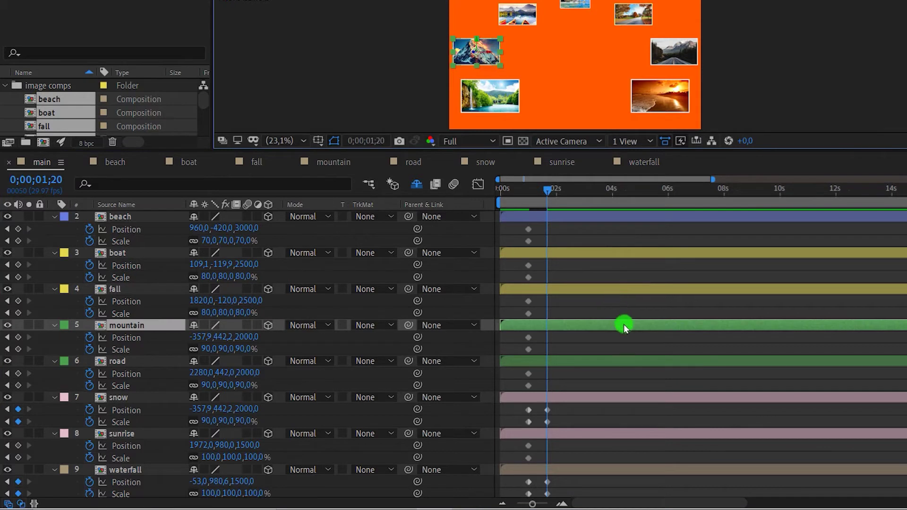
key(ctrl+v)
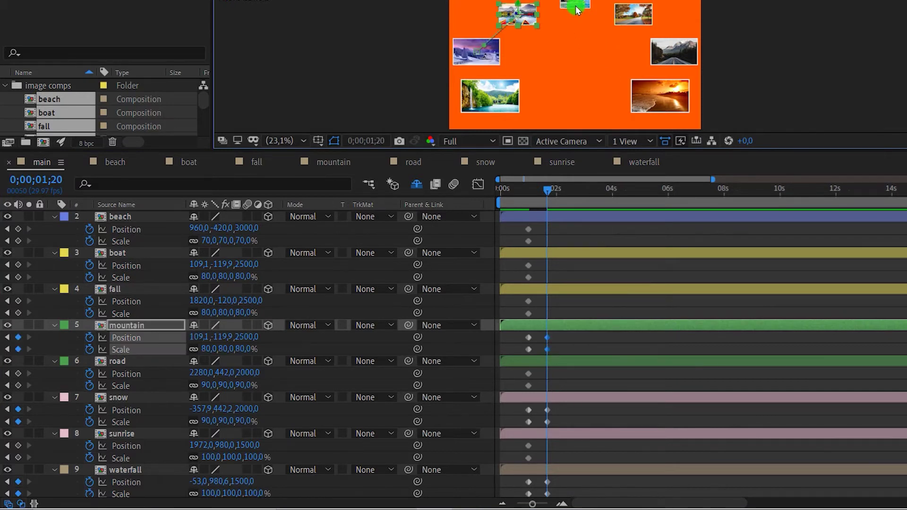
Paste beach's keyframes onto boat and fall's keyframes onto beach at 0;00;01;20.
click(576, 9)
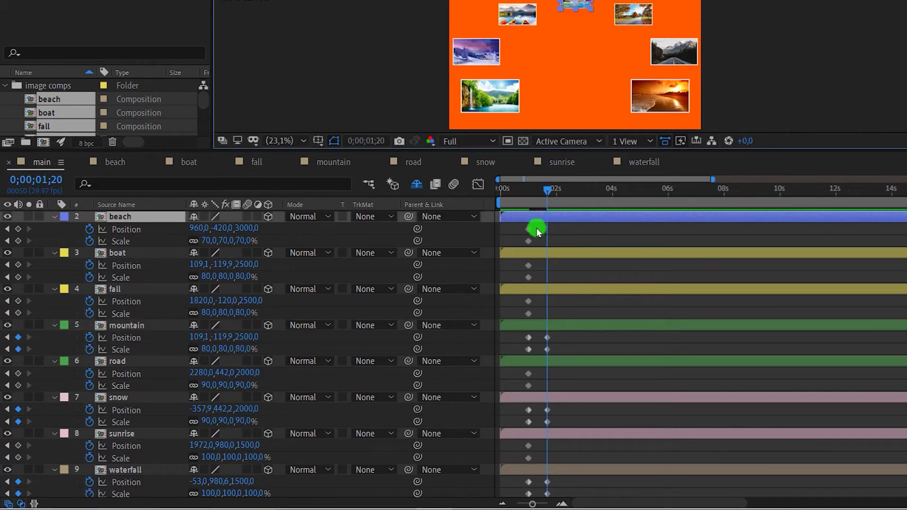
drag(537, 228, 529, 242)
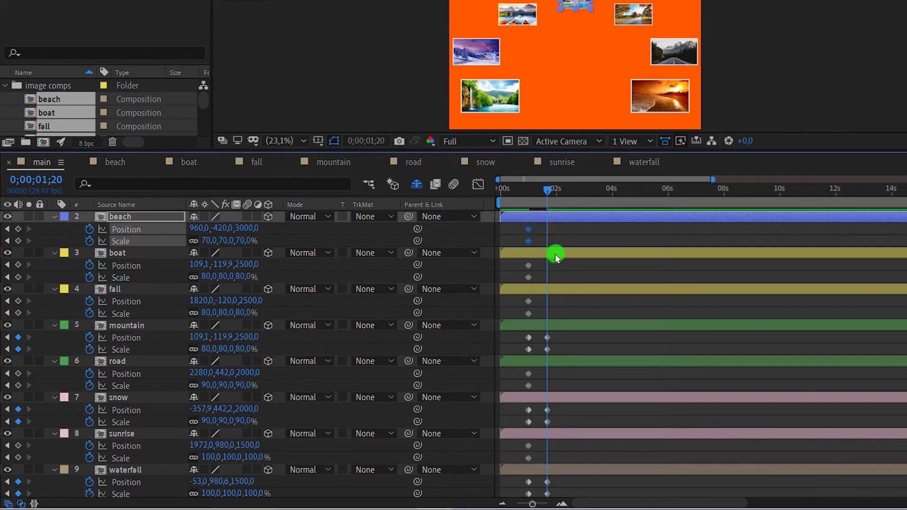
click(512, 28)
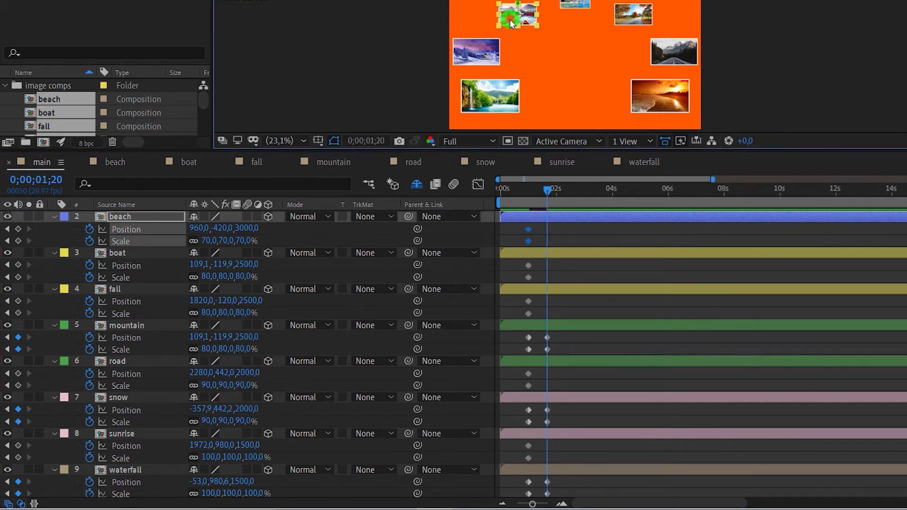
key(ctrl+v)
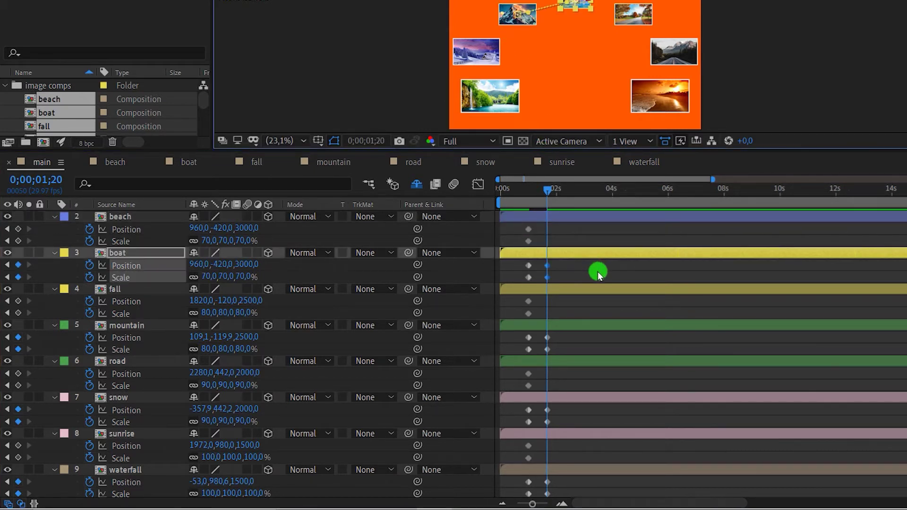
click(627, 20)
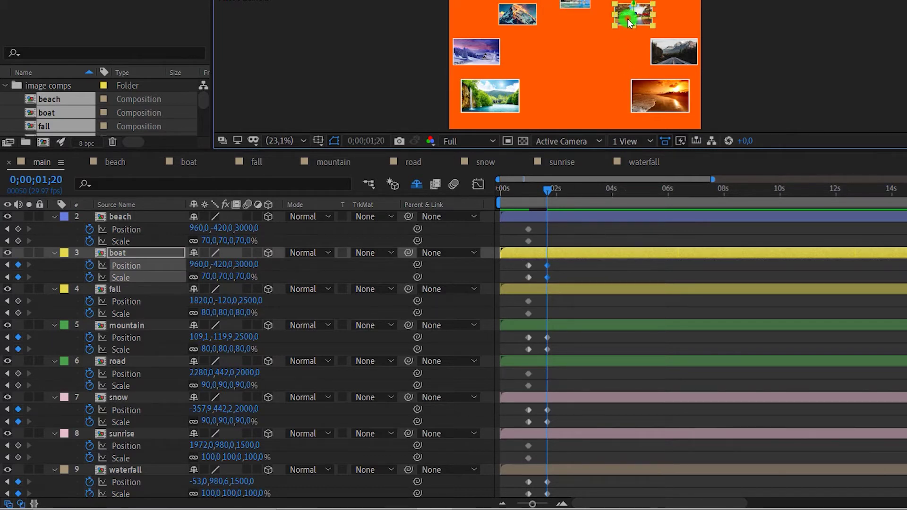
drag(545, 302, 523, 321)
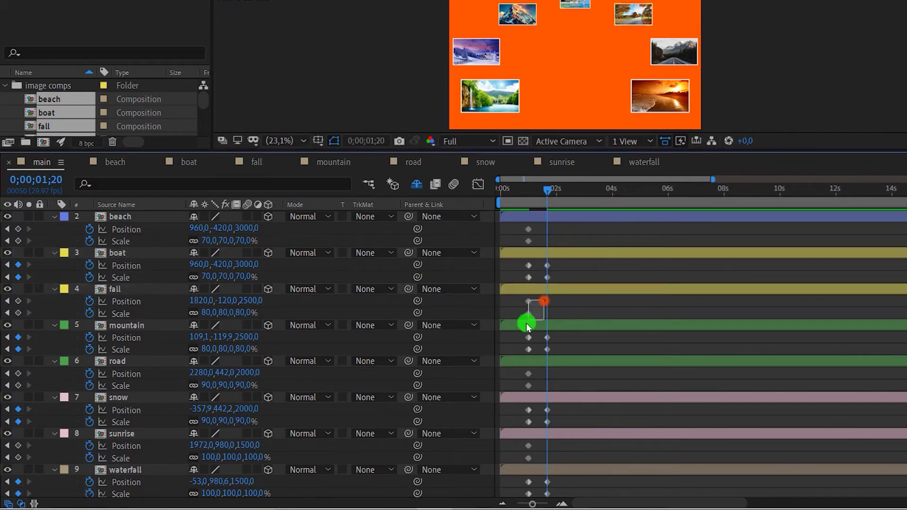
click(580, 13)
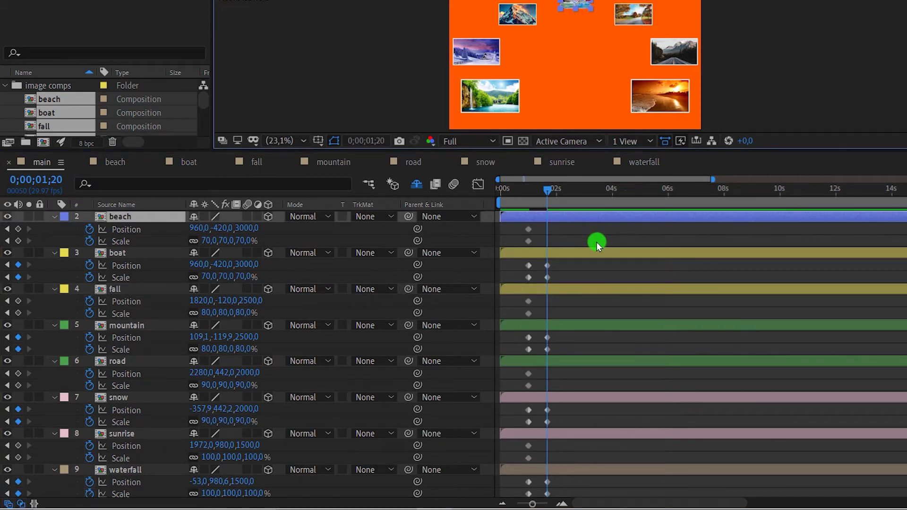
key(ctrl+v)
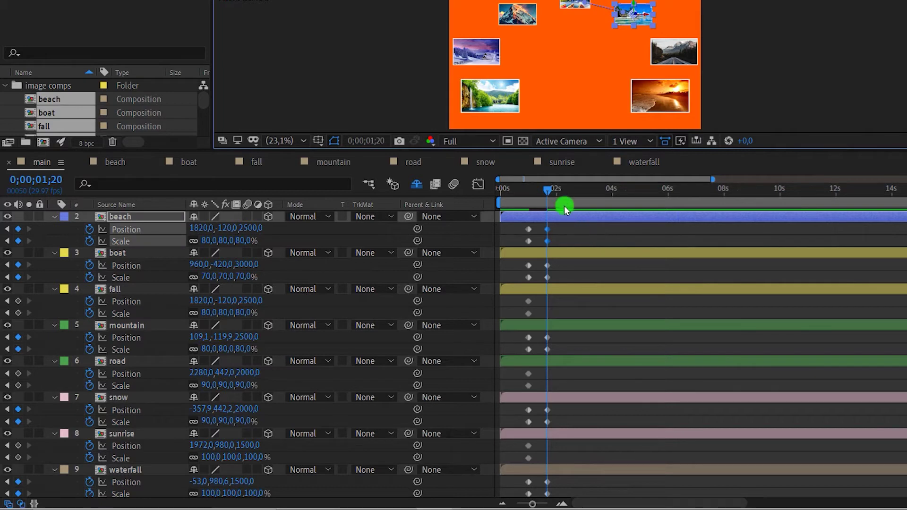
Give fall road's keyframes at 0;00;01;20: position 2280, 442, 2000 and 90% scale.
drag(548, 191, 535, 189)
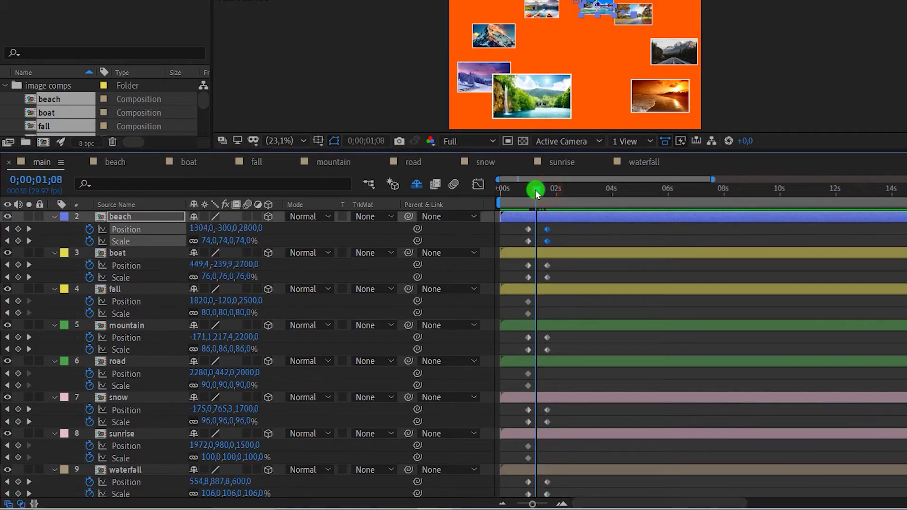
drag(535, 190, 547, 190)
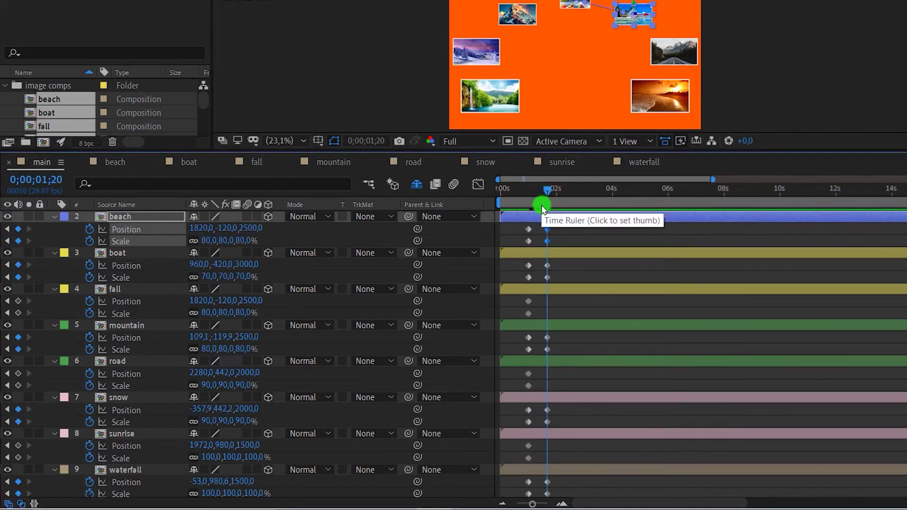
click(678, 56)
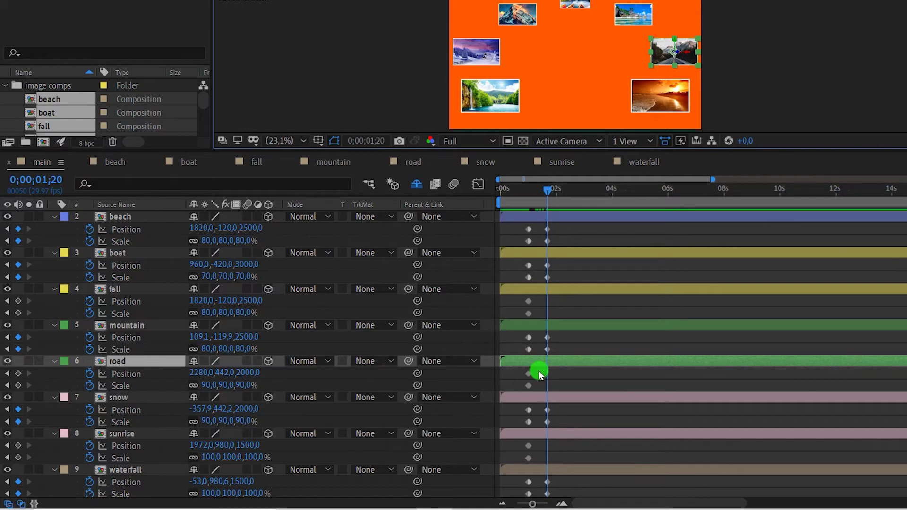
drag(538, 370, 527, 392)
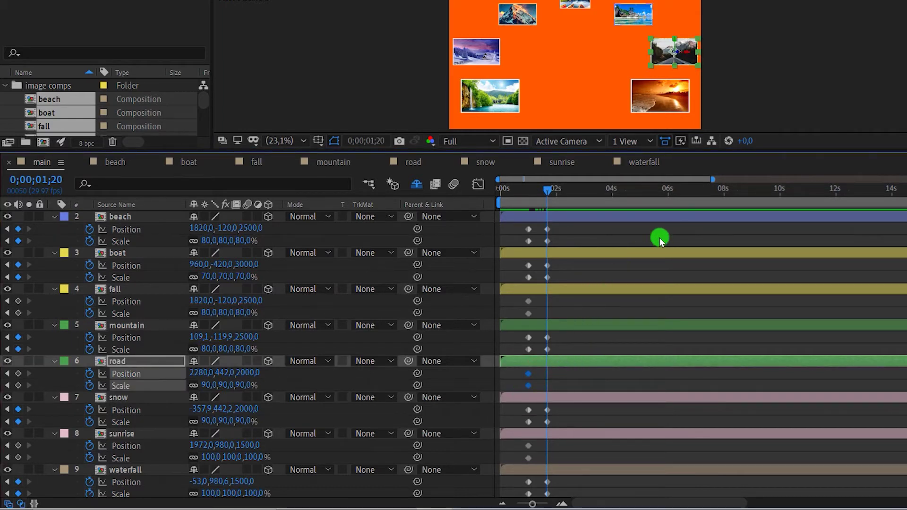
drag(549, 191, 543, 191)
click(632, 21)
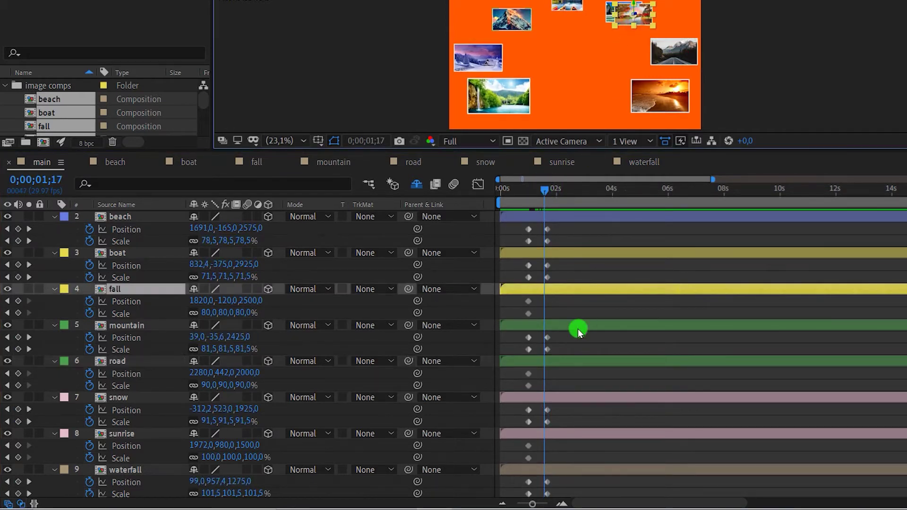
key(k)
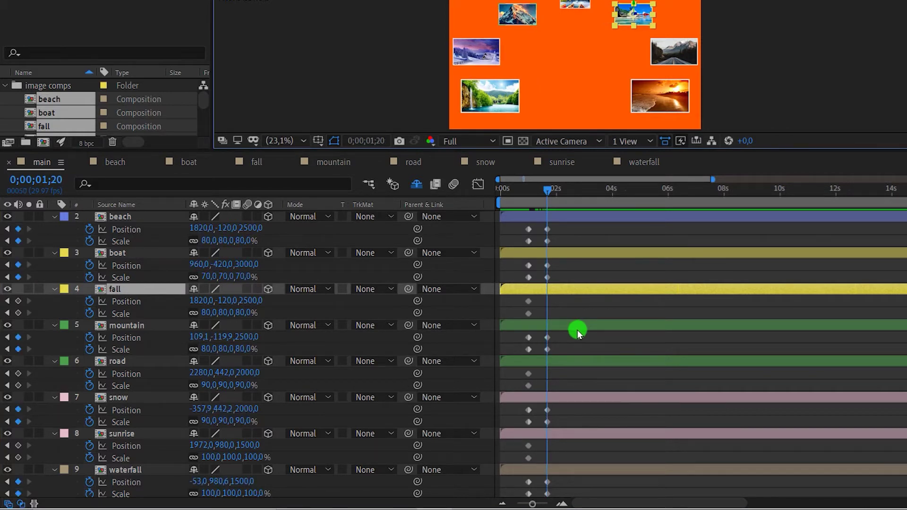
key(ctrl+v)
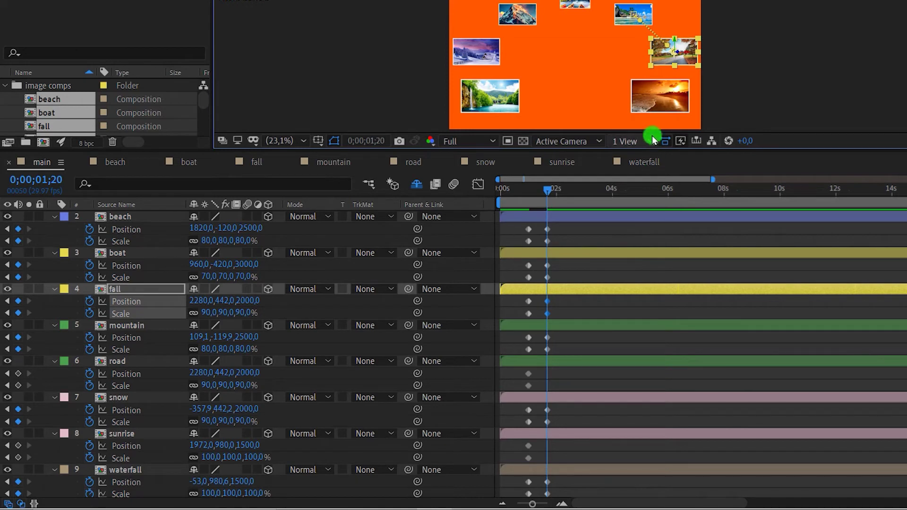
Paste rotated Position and Scale keyframes onto sunrise and fall at 03;10.
click(655, 107)
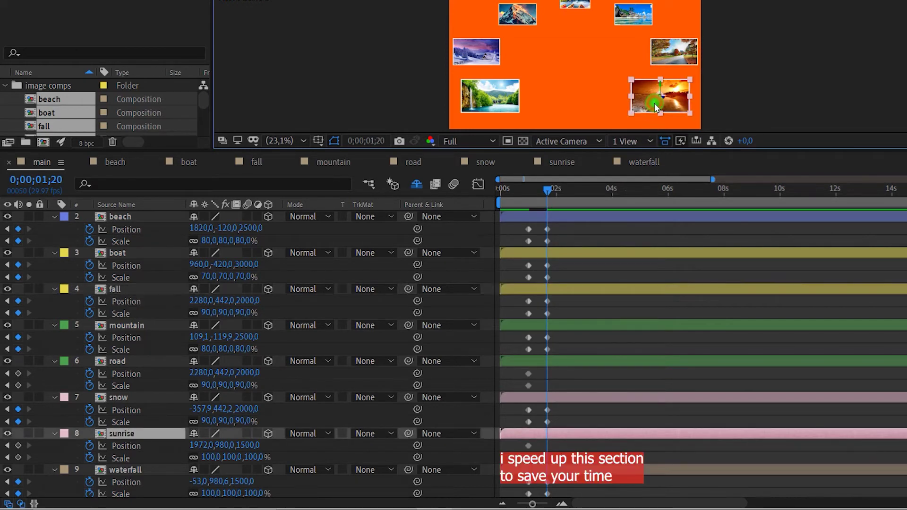
key(ctrl+v)
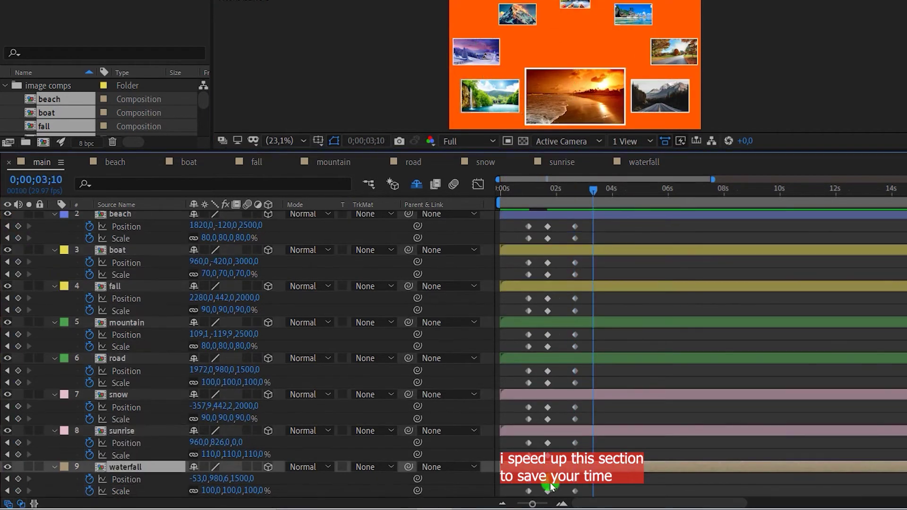
key(ctrl+Down)
key(ctrl+v)
key(ctrl+v)
click(586, 286)
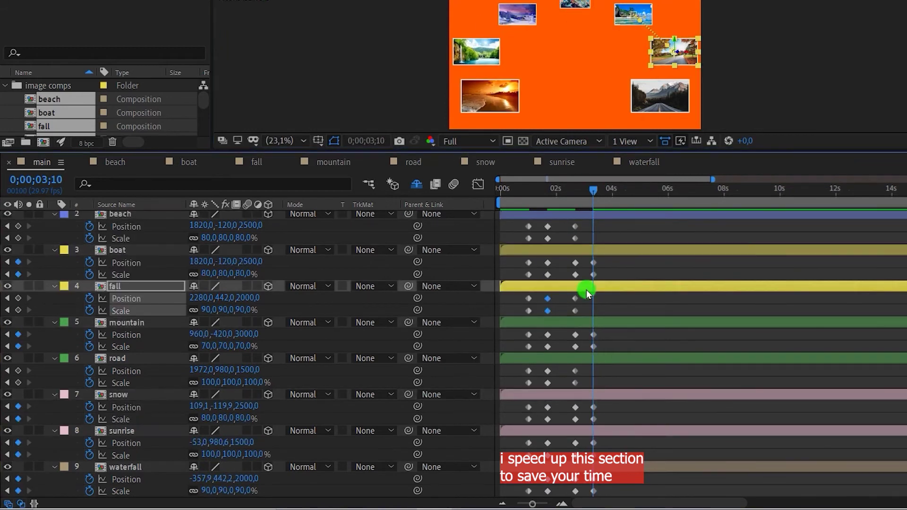
key(ctrl+v)
key(ctrl+Right)
Continue the rotation at 05;00, pasting keyframes onto road and copying snow's keyframes.
key(ctrl+v)
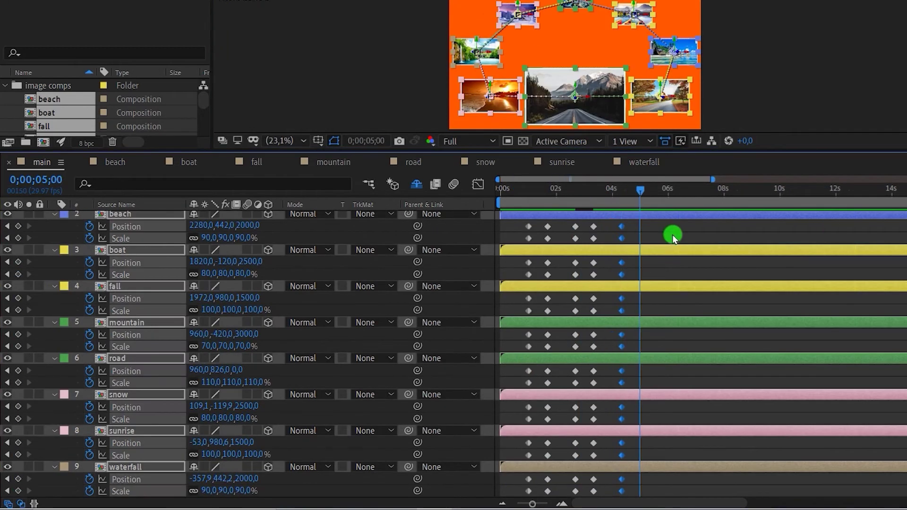
key(ctrl+v)
key(ctrl+v)
key(ctrl+v)
key(ctrl+v)
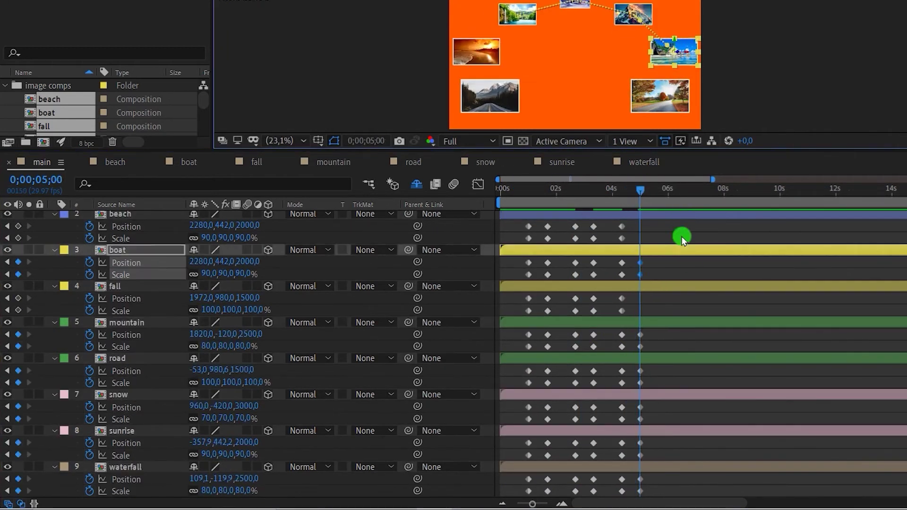
key(ctrl+v)
click(622, 371)
key(ctrl+c)
key(ctrl+v)
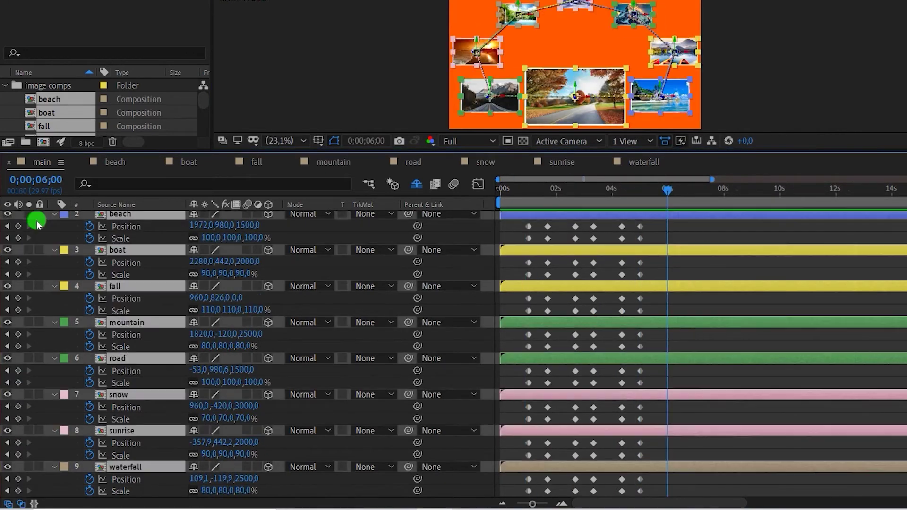
drag(650, 404, 637, 420)
key(ctrl+c)
key(ctrl+v)
Paste rotated keyframes onto sunrise and boat at 06;20 and 08;10.
key(ctrl+v)
key(ctrl+v)
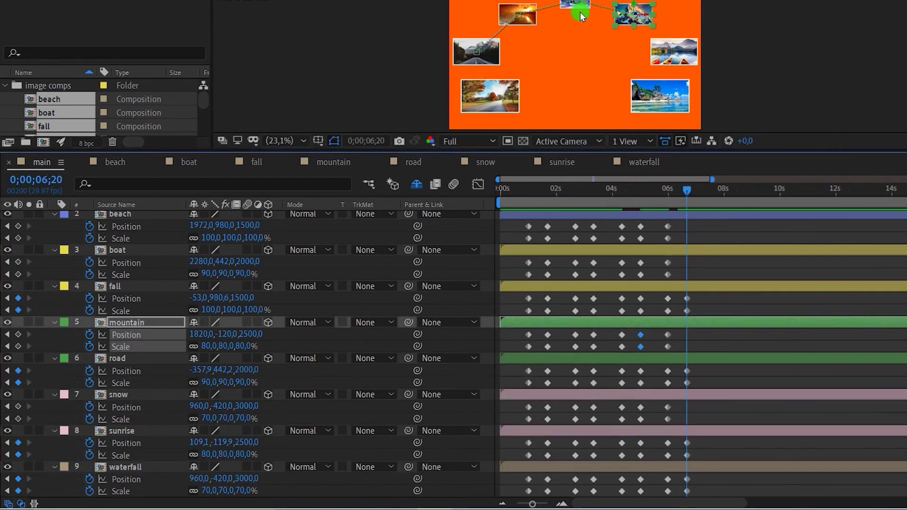
key(ctrl+v)
key(ctrl+c)
click(727, 225)
key(ctrl+v)
click(684, 386)
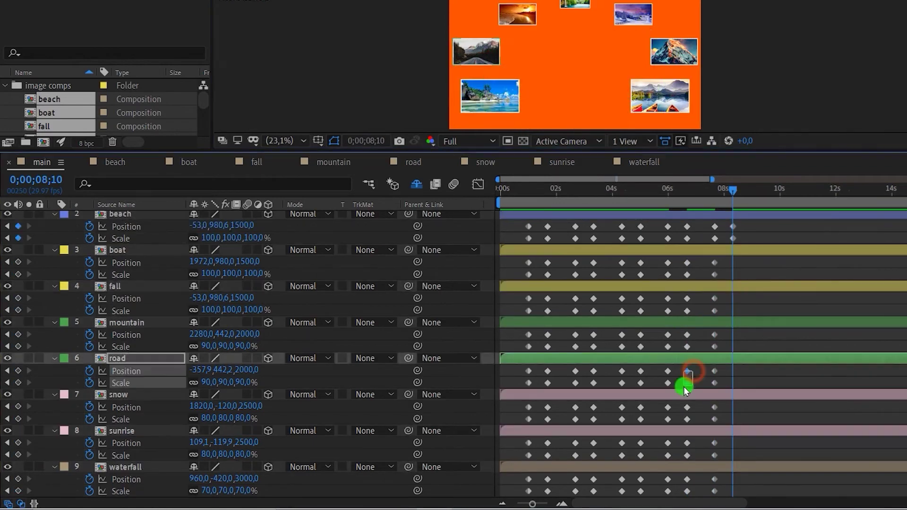
key(ctrl+v)
mouse_move(725, 190)
mouse_down()
mouse_move(770, 190)
mouse_move(750, 201)
mouse_up()
key(ctrl+v)
click(755, 280)
key(ctrl+v)
key(ctrl+c)
Add rotation keyframes across the photo layers near 10 seconds and at 11;20.
key(ctrl+v)
click(783, 191)
key(ctrl+v)
key(ctrl+v)
click(817, 282)
click(689, 118)
click(507, 225)
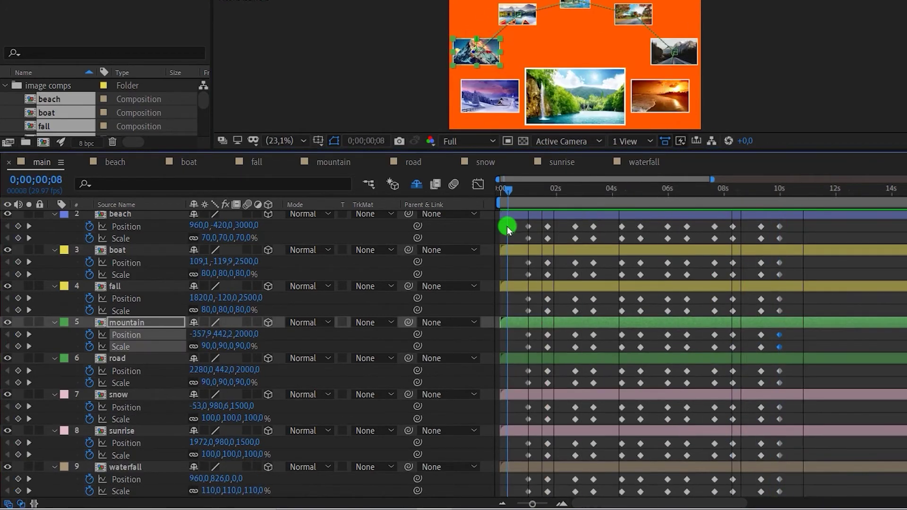
key(ctrl+v)
key(shift+Page_Down)
key(ctrl+v)
key(ctrl+v)
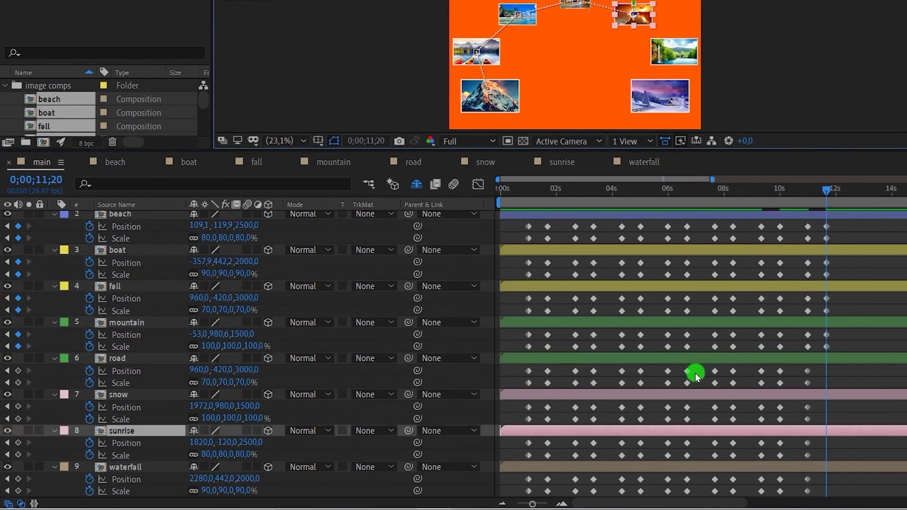
key(ctrl+v)
Paste the final rotation keyframes onto waterfall and fall around 13;08.
key(ctrl+v)
key(ctrl+v)
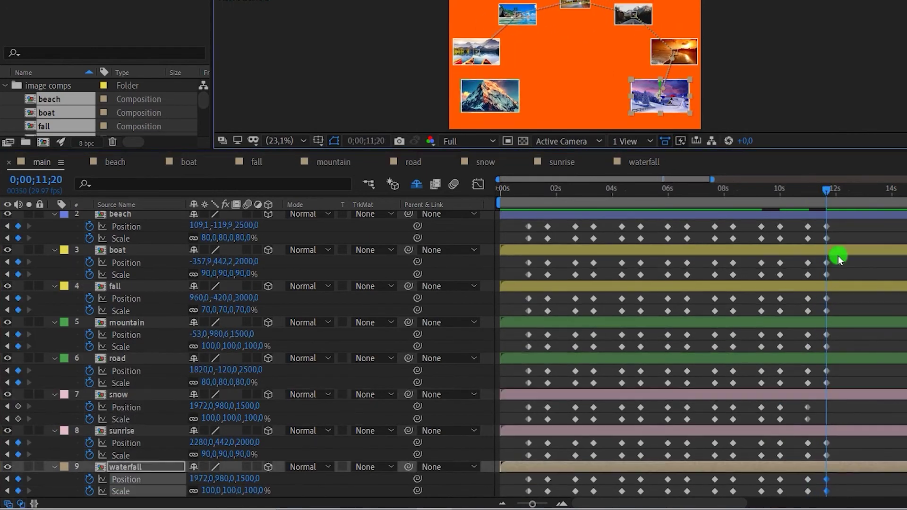
key(ctrl+v)
click(810, 188)
key(ctrl+v)
key(ctrl+v)
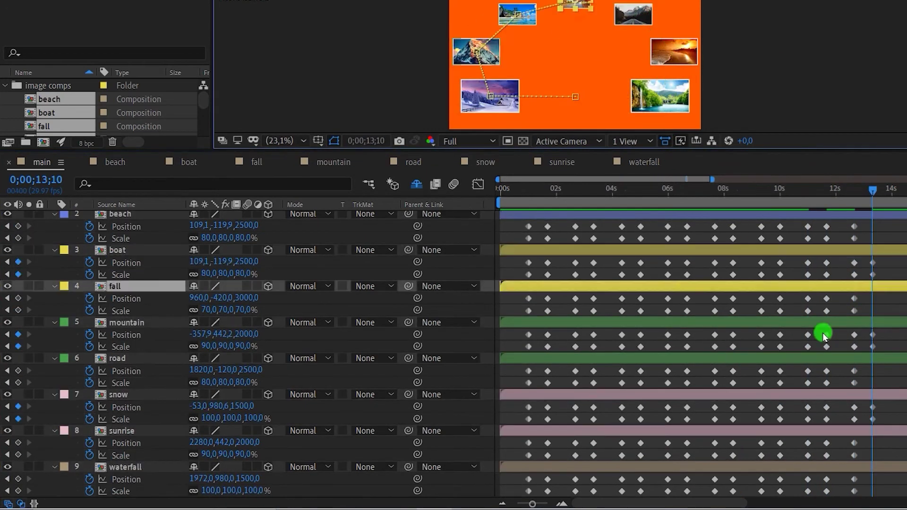
click(860, 191)
key(ctrl+v)
key(ctrl+v)
key(ctrl+v)
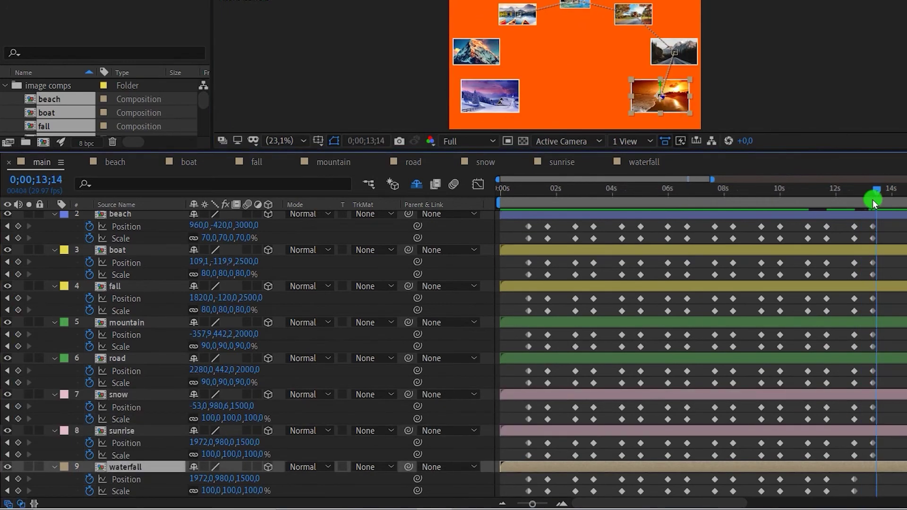
Preview the full animation from the start and end the work area at about 13.5 seconds.
key(Home)
key(semicolon)
key(space)
click(607, 187)
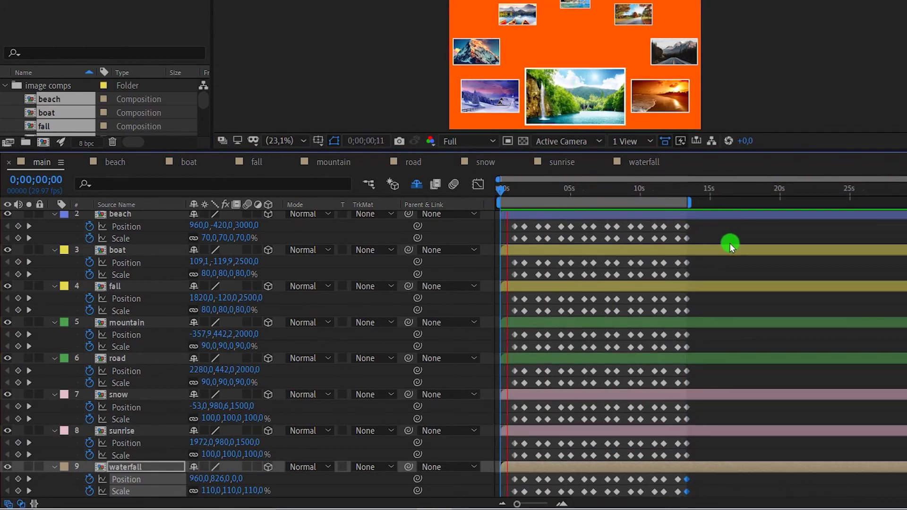
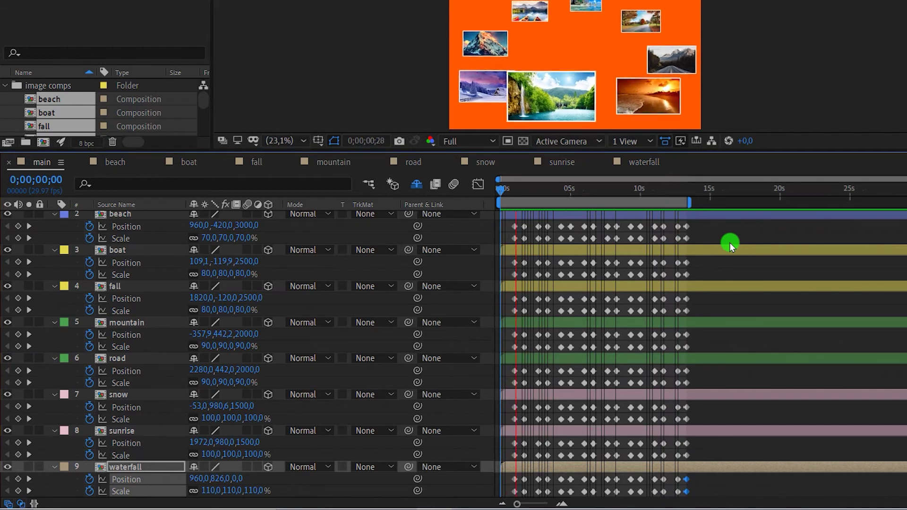
Stop the preview, maximize the timeline and apply Easy Ease to every photo-layer keyframe.
key(space)
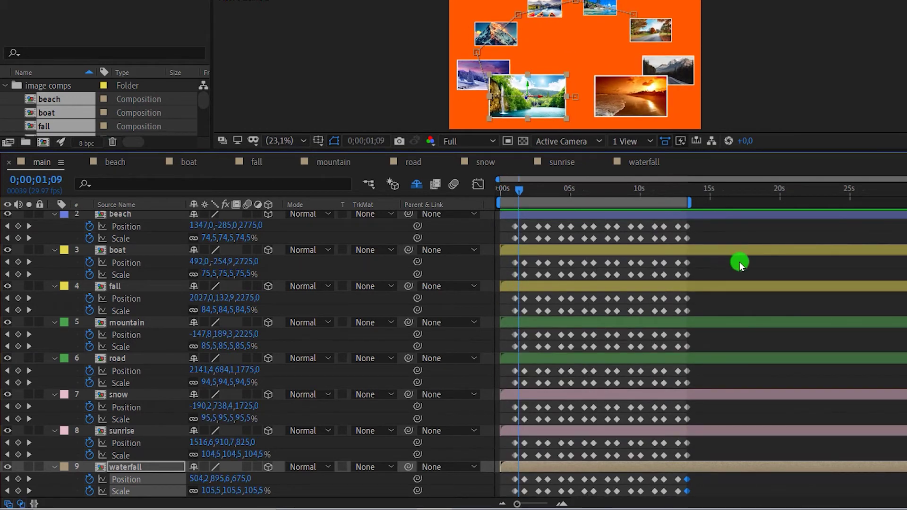
key(grave)
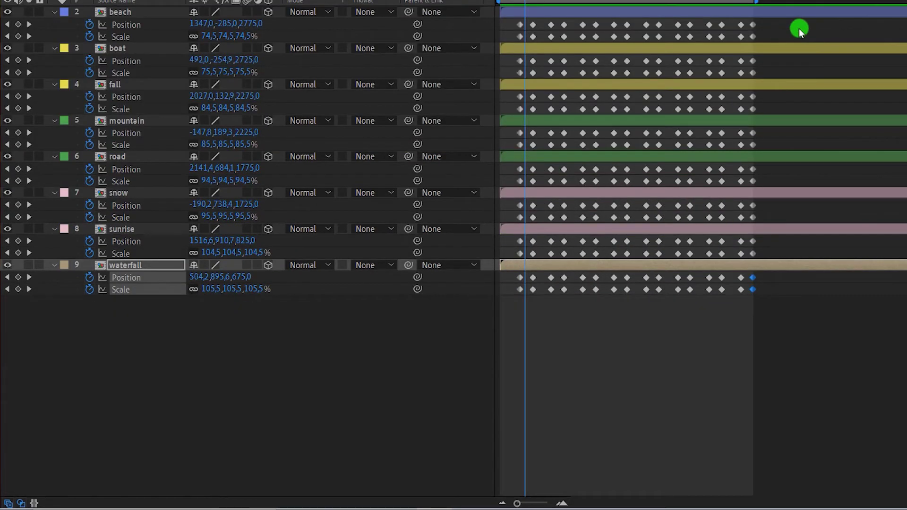
drag(796, 24, 484, 322)
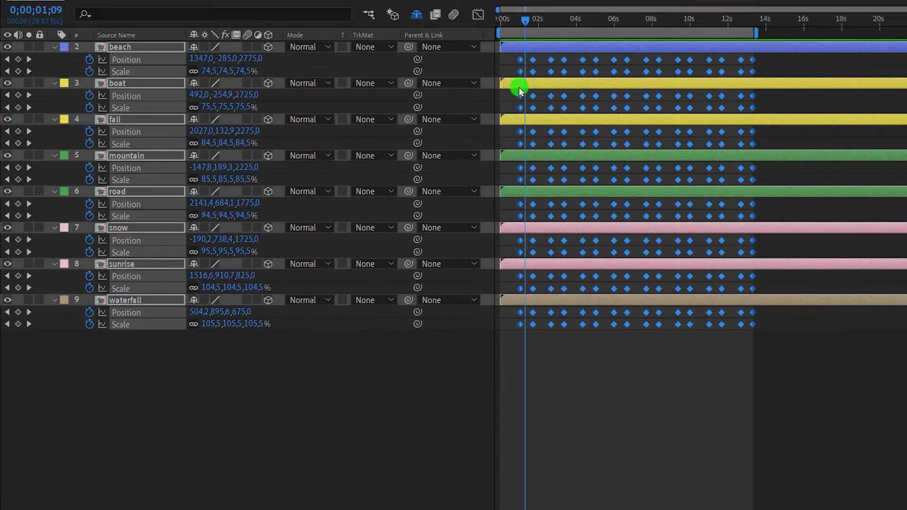
right_click(530, 59)
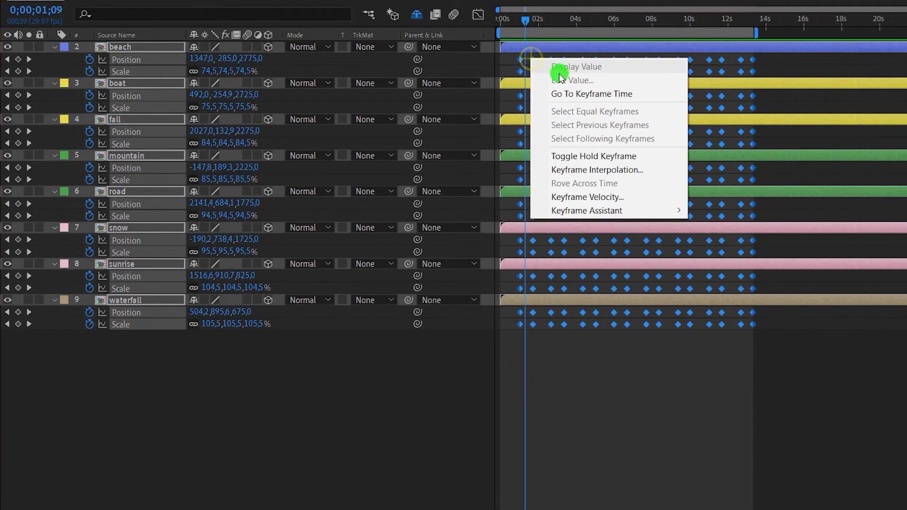
mouse_move(579, 210)
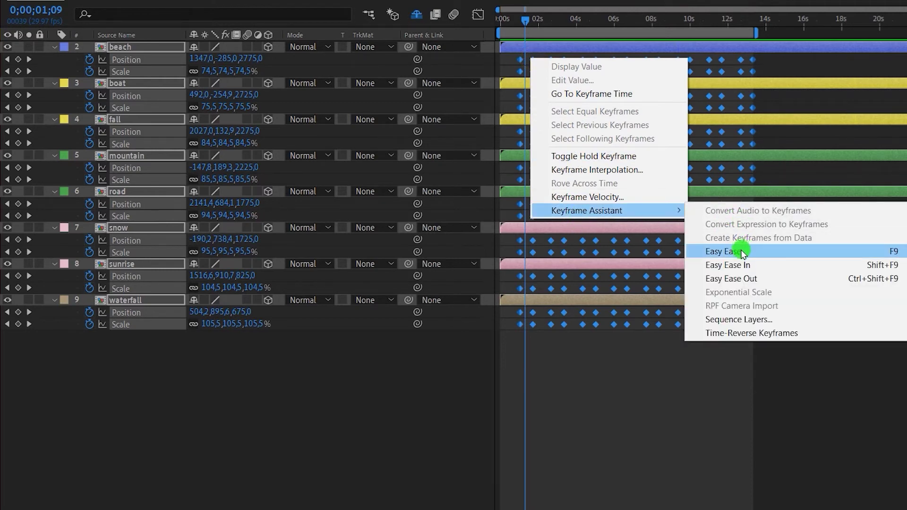
click(741, 251)
Show the speed graph, select all keyframes and zoom in on a single speed peak.
click(478, 15)
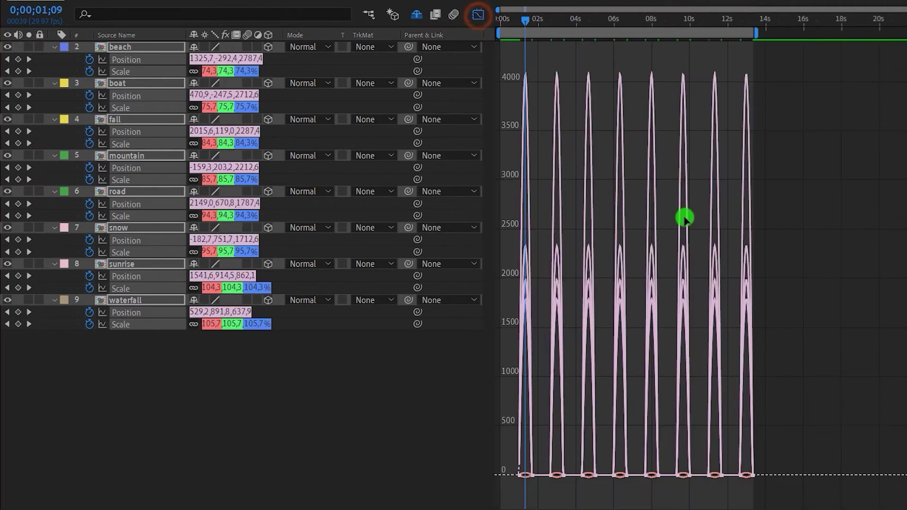
drag(837, 407, 477, 466)
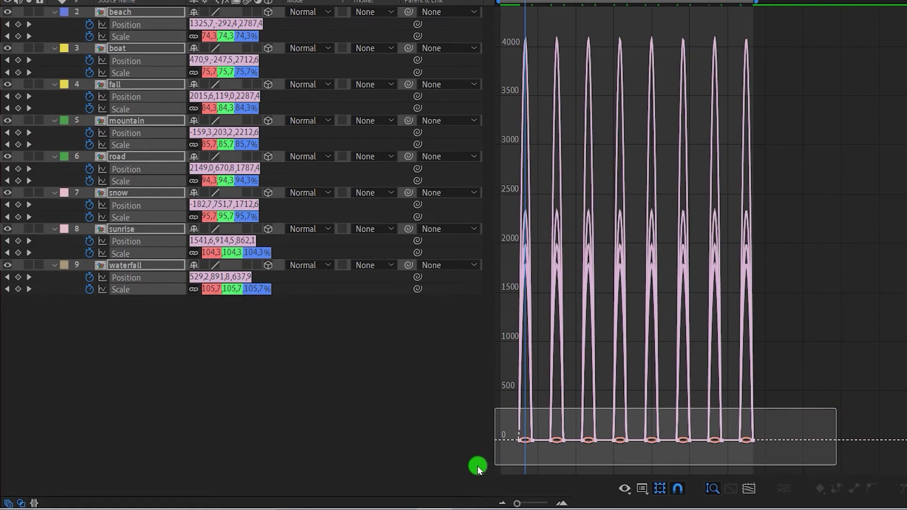
click(748, 491)
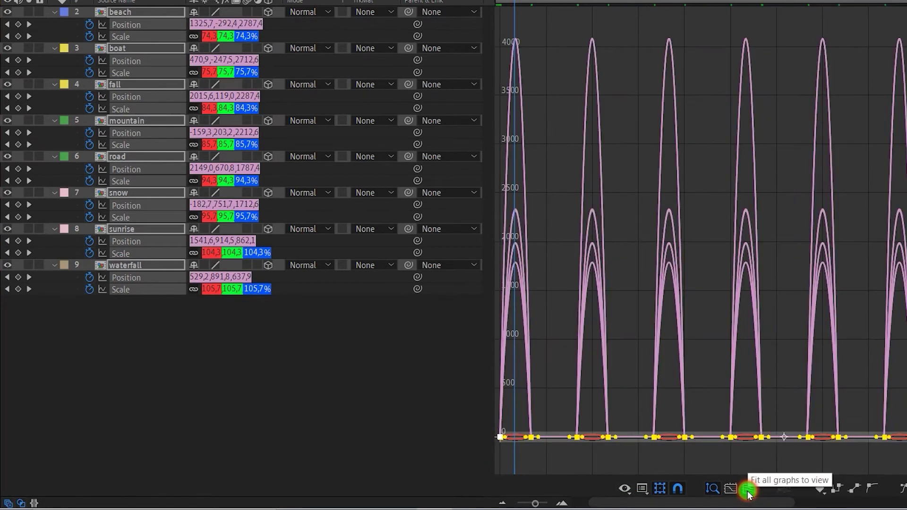
click(559, 504)
click(551, 502)
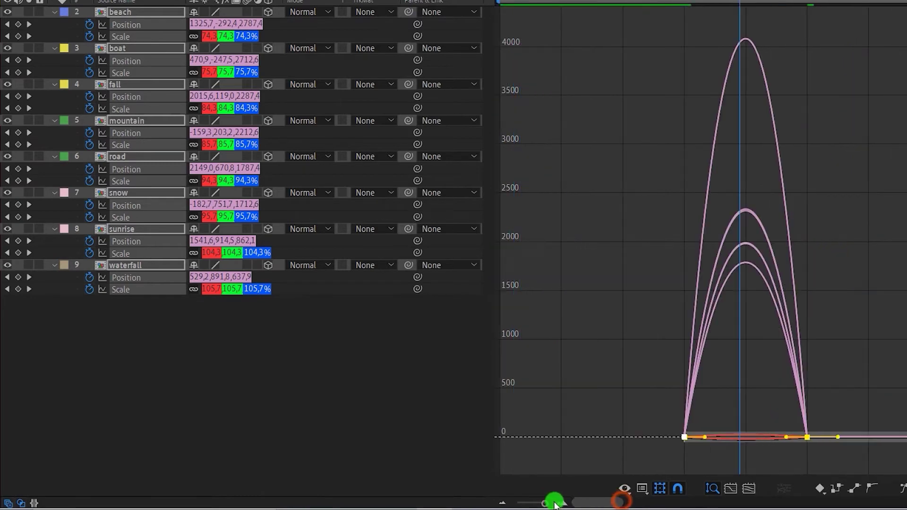
Drag the ease influence to about 77% for a sharp mid-move speed spike.
mouse_move(702, 440)
mouse_down()
mouse_move(776, 446)
mouse_move(741, 440)
mouse_up()
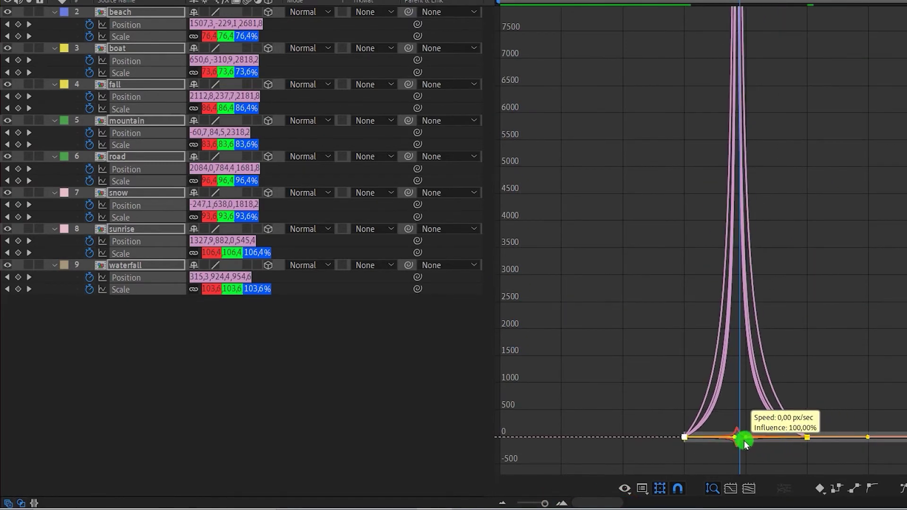
mouse_move(741, 440)
mouse_down()
mouse_move(732, 440)
mouse_move(746, 441)
mouse_up()
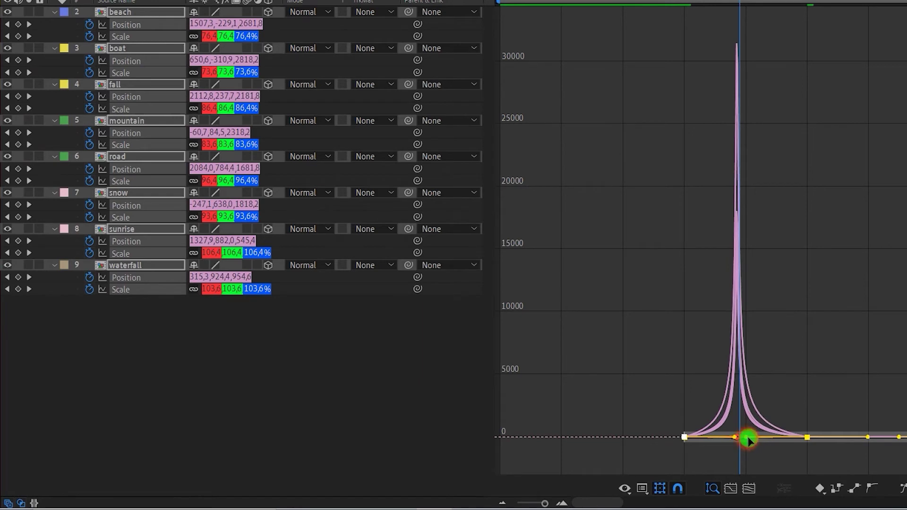
mouse_move(749, 440)
mouse_down()
mouse_move(732, 438)
mouse_move(787, 421)
mouse_up()
Back on the keyframe timeline, preview from 0;00;00;12 to about five seconds, then deselect the layers.
click(476, 19)
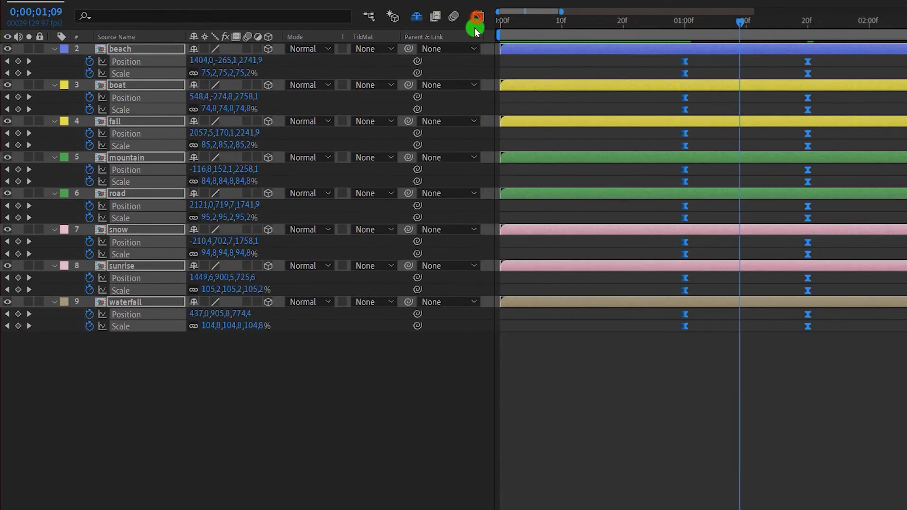
drag(551, 501, 519, 504)
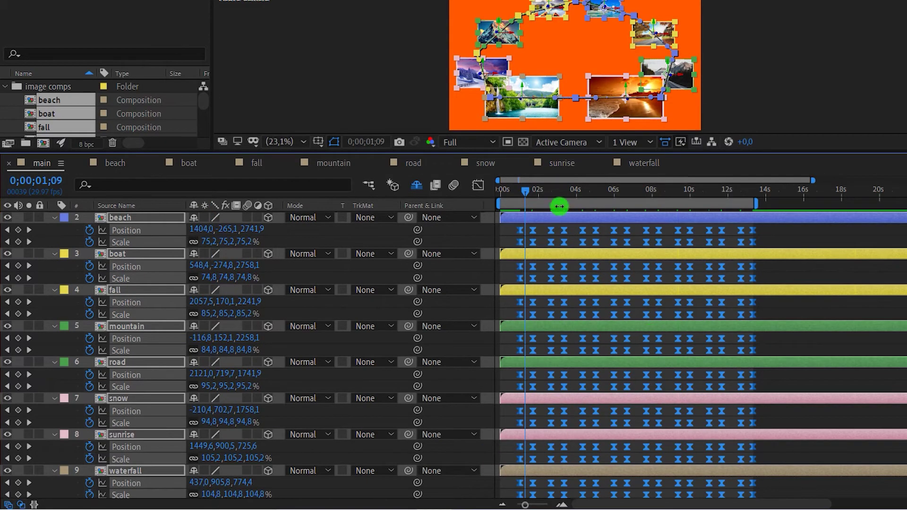
drag(547, 188, 508, 189)
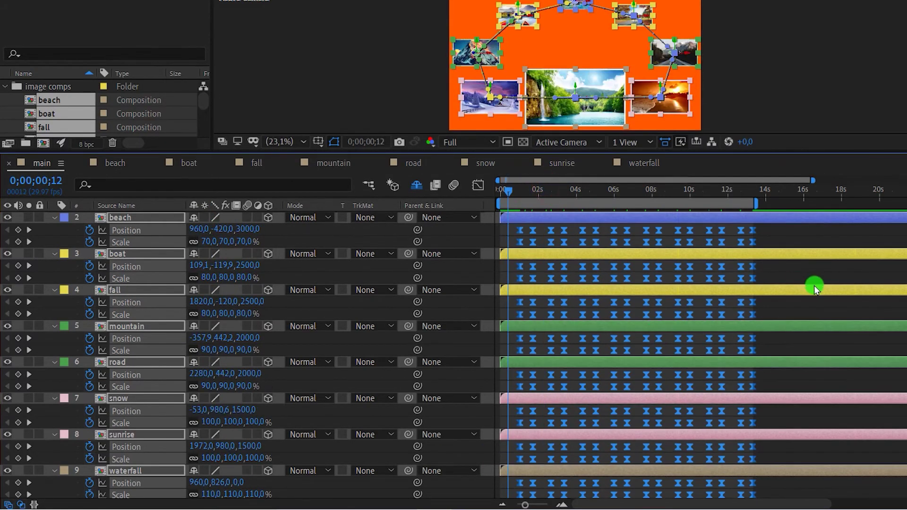
key(space)
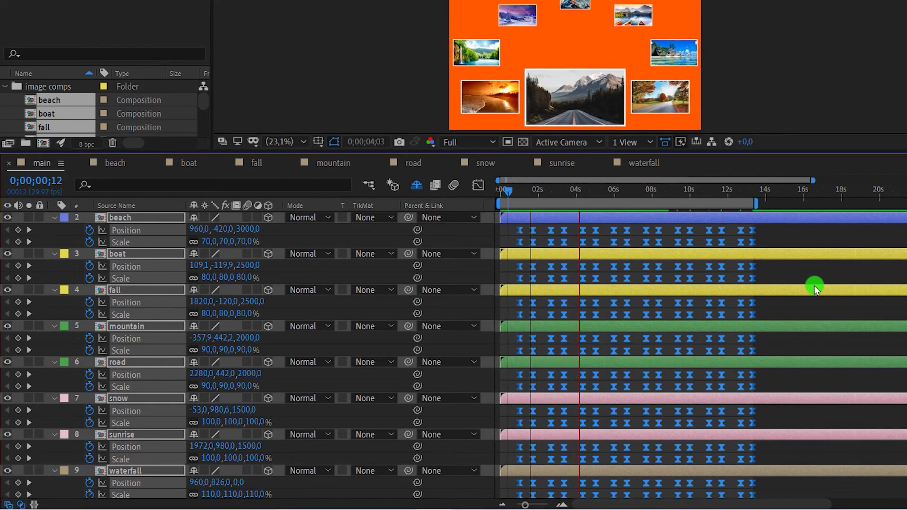
key(space)
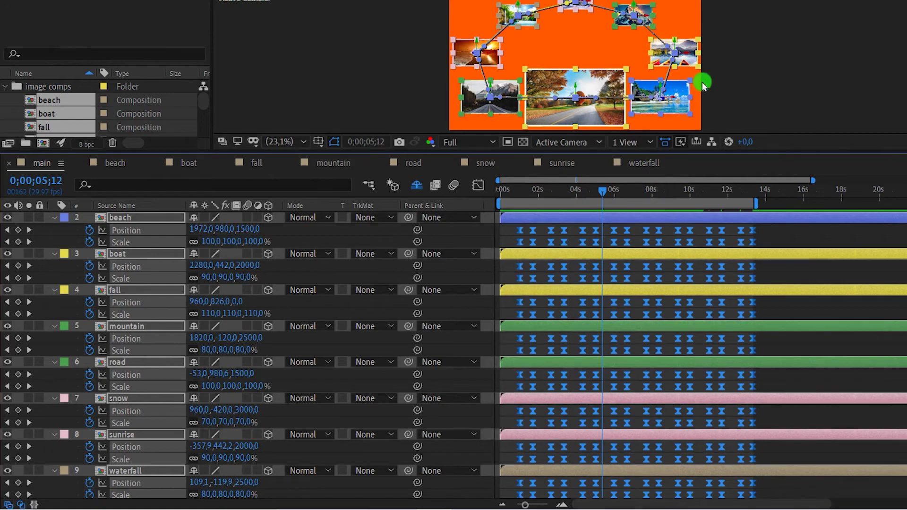
click(703, 85)
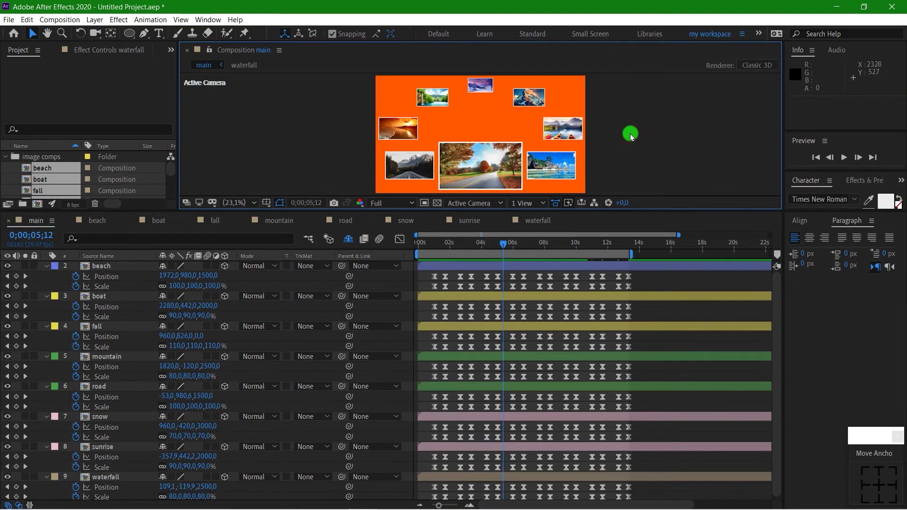
Play the carousel animation in a maximized Composition panel.
key(grave)
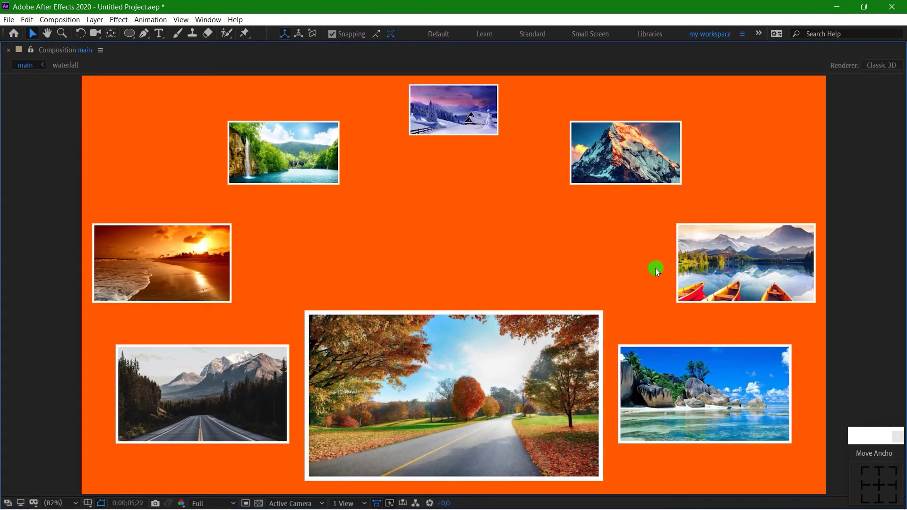
key(space)
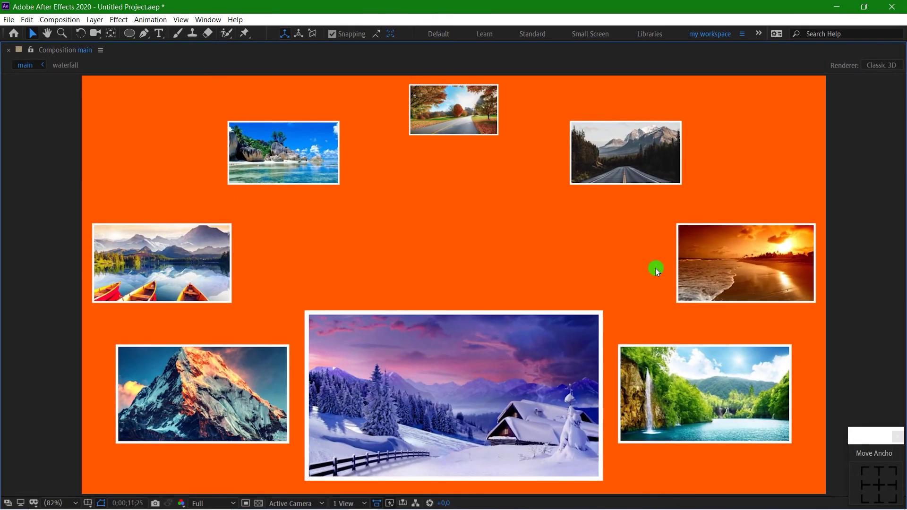
key(space)
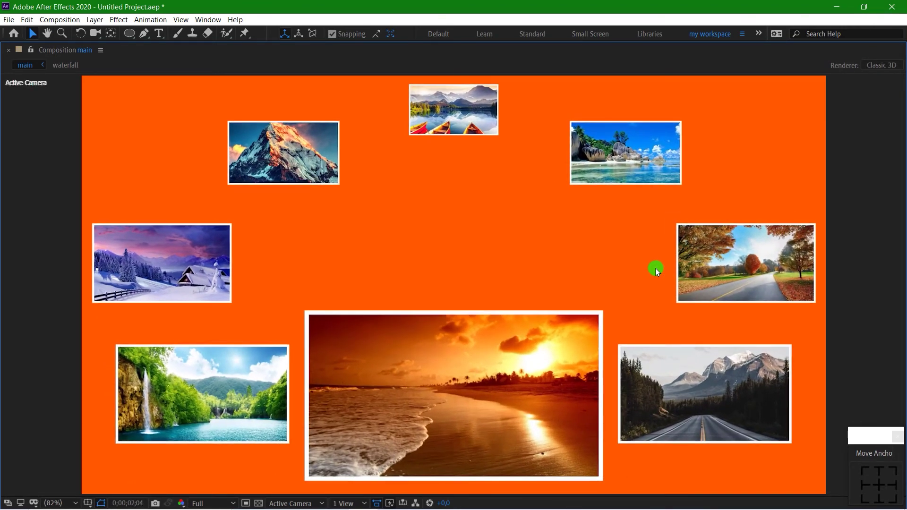
Restore the panel layout and collapse all eight photo layers with Ctrl+A and U.
key(space)
key(grave)
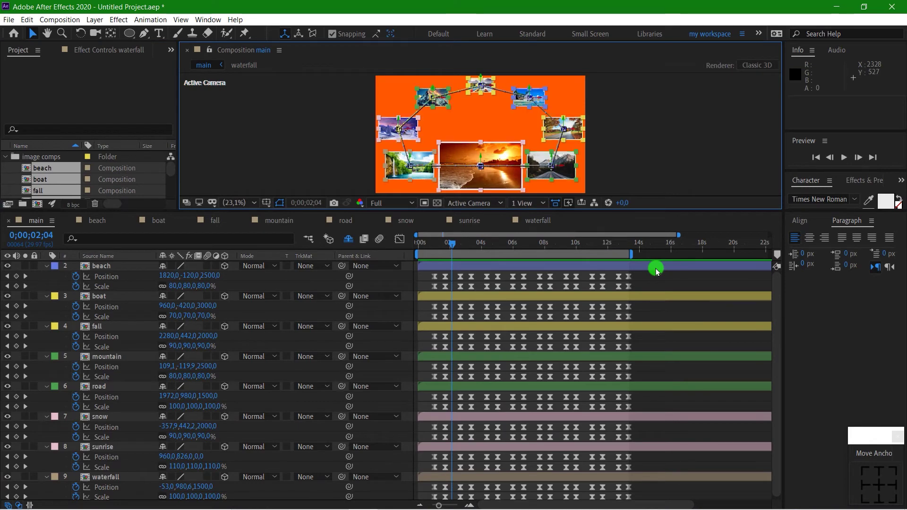
key(ctrl+a)
key(u)
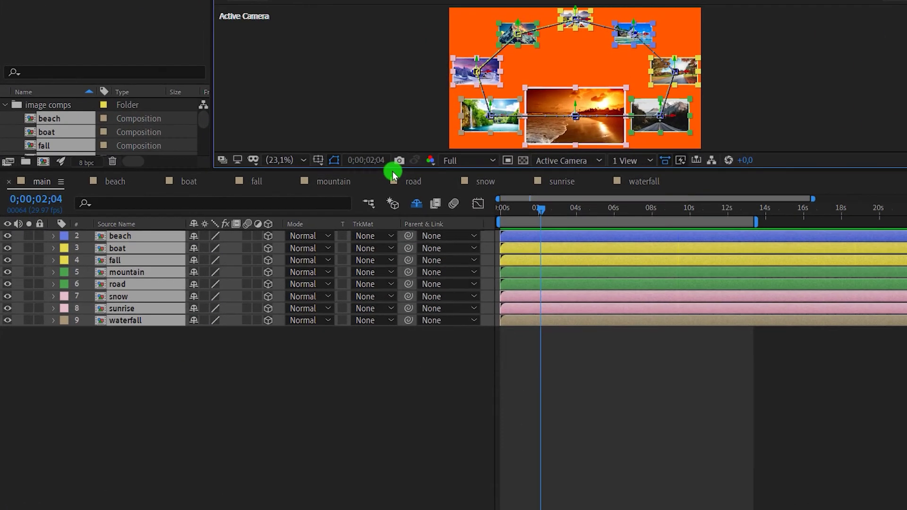
Enlarge the composition viewer and set the preview resolution to Quarter.
mouse_move(330, 212)
mouse_down()
mouse_move(377, 286)
mouse_move(376, 301)
mouse_up()
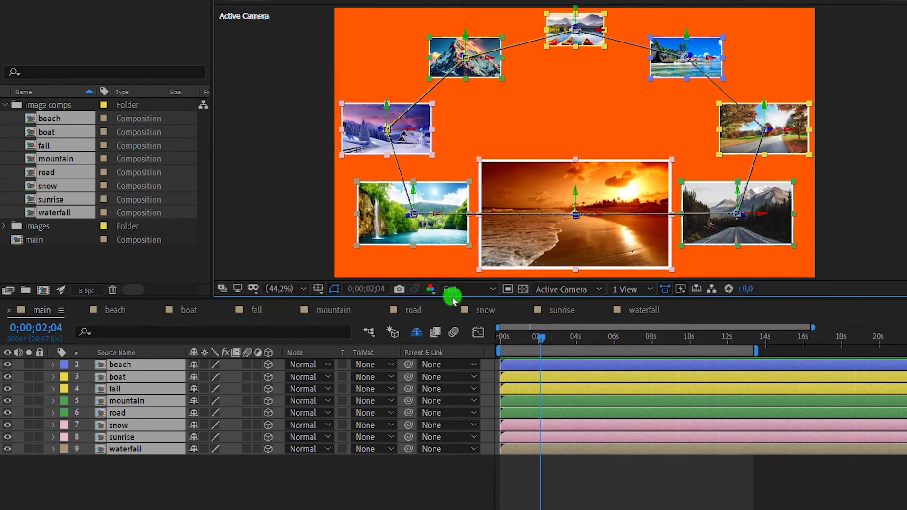
click(451, 289)
click(464, 354)
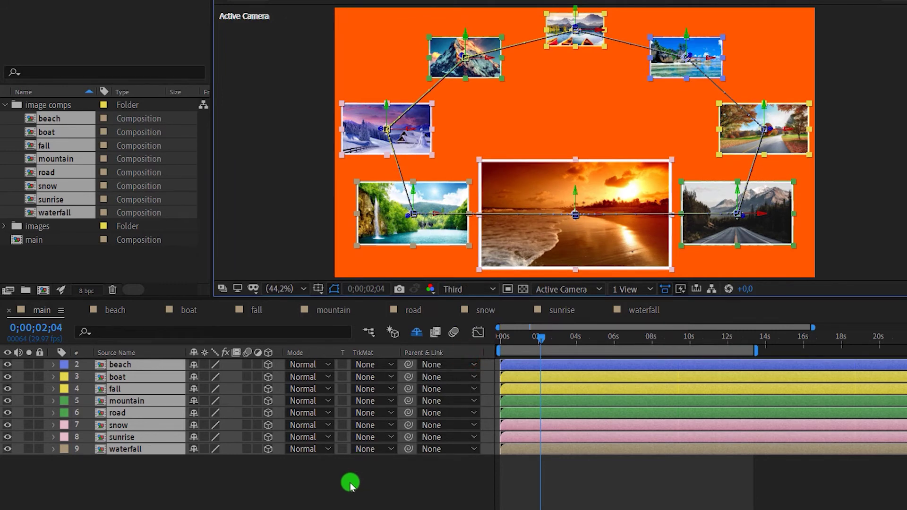
click(452, 289)
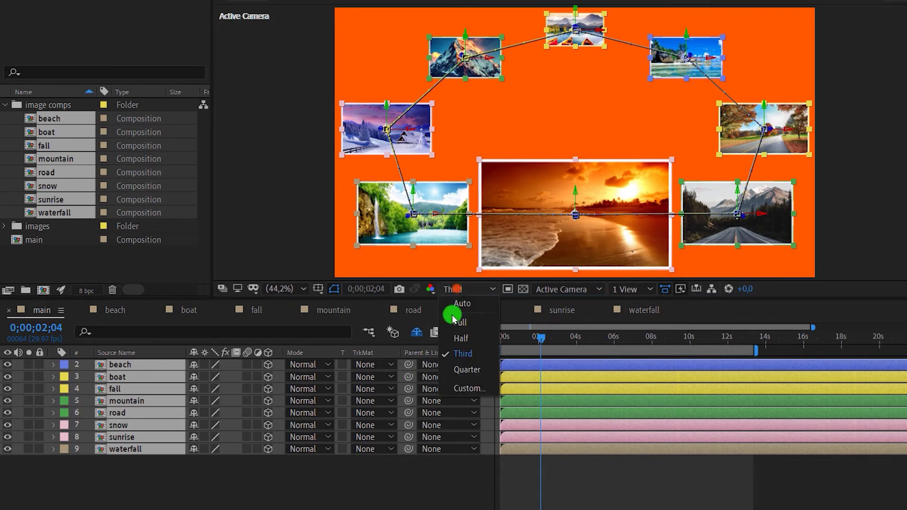
click(450, 369)
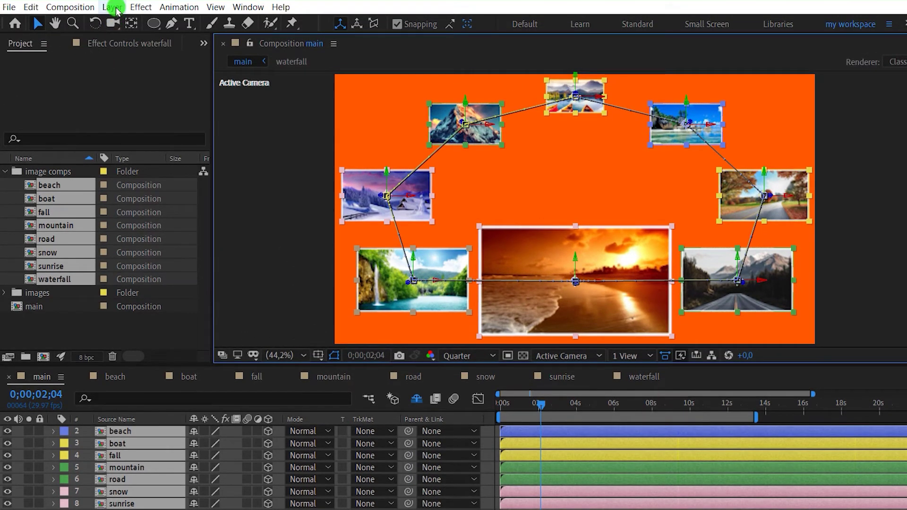
Create Camera 1 as a Two-Node Camera with depth of field on via Layer > New > Camera.
click(112, 7)
click(116, 23)
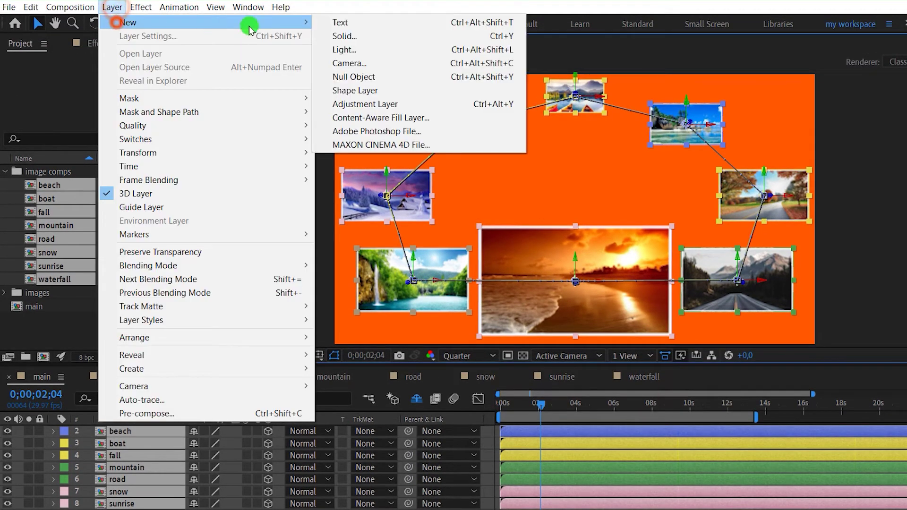
click(381, 68)
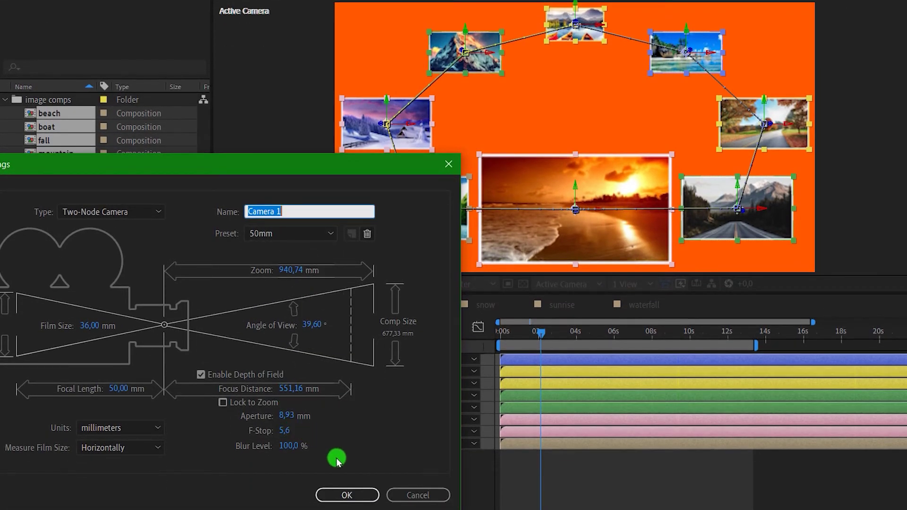
click(147, 212)
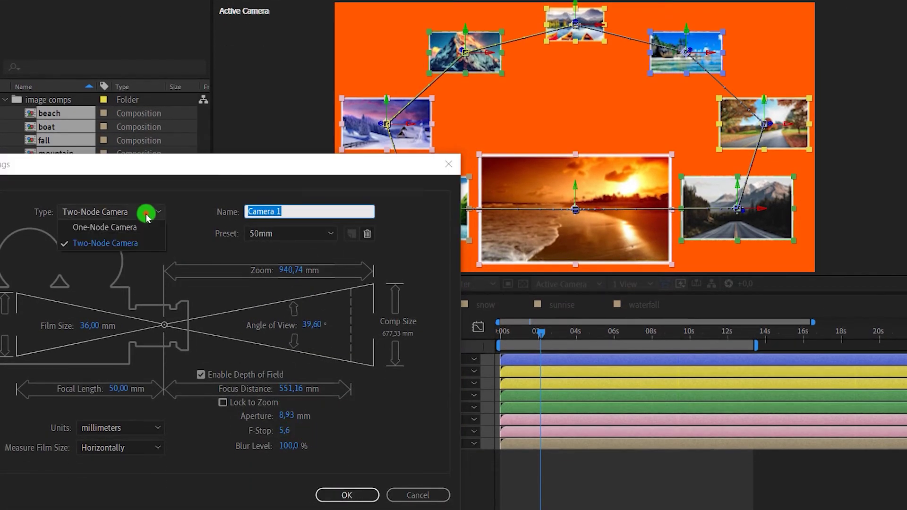
click(141, 249)
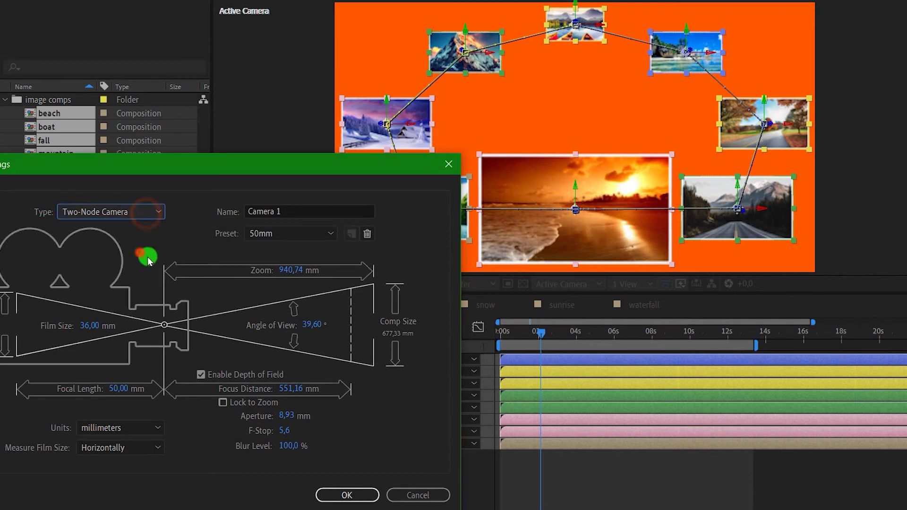
click(362, 495)
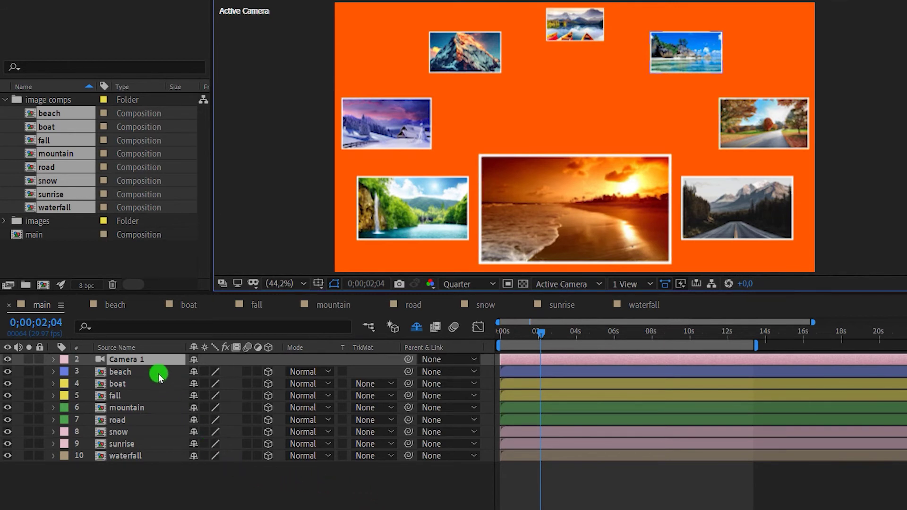
Reveal Camera 1's options, confirm Depth of Field is on, and set the preview to Full resolution.
key(a)
key(a)
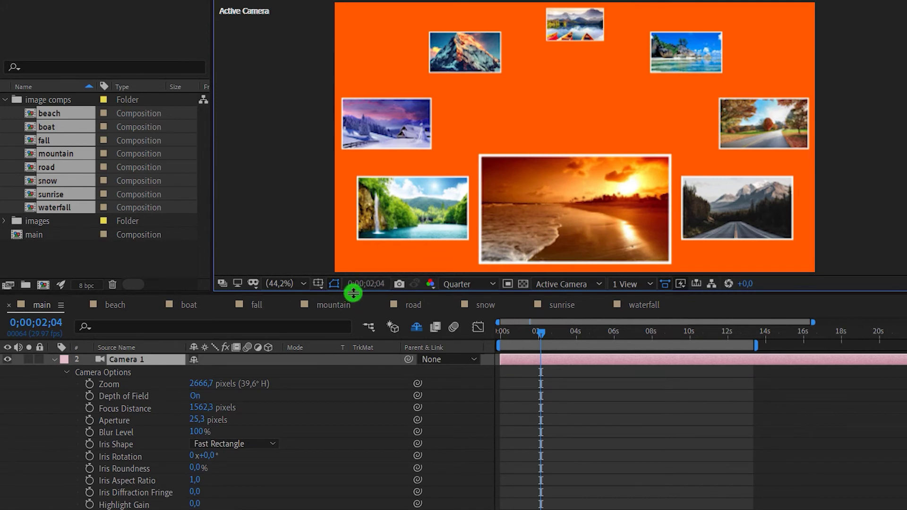
drag(352, 289, 350, 253)
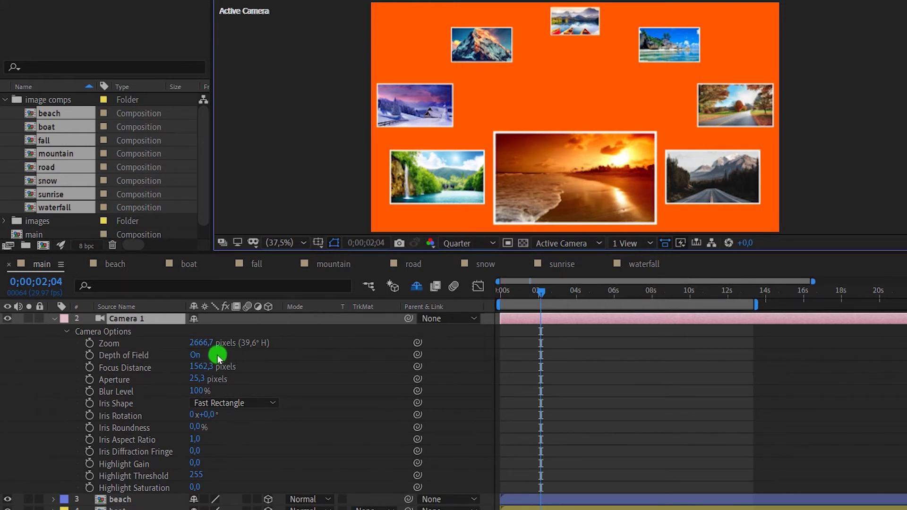
click(199, 357)
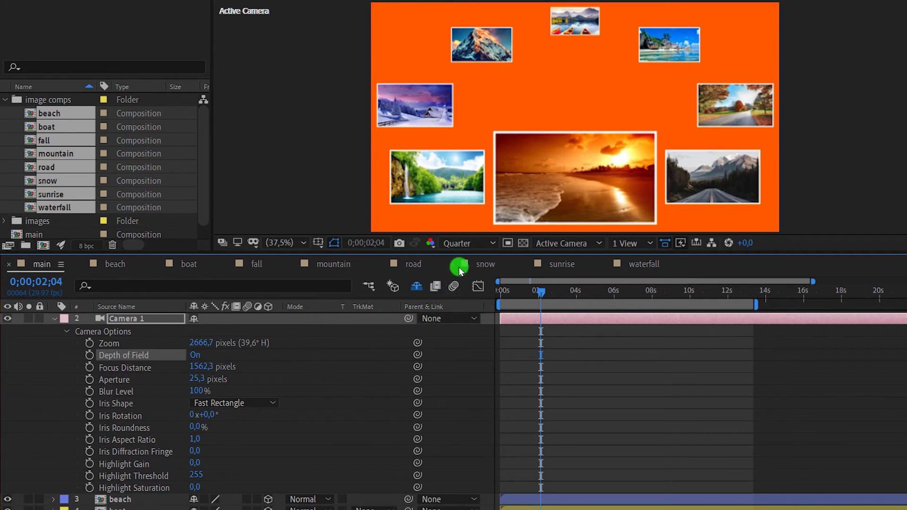
click(466, 244)
click(464, 279)
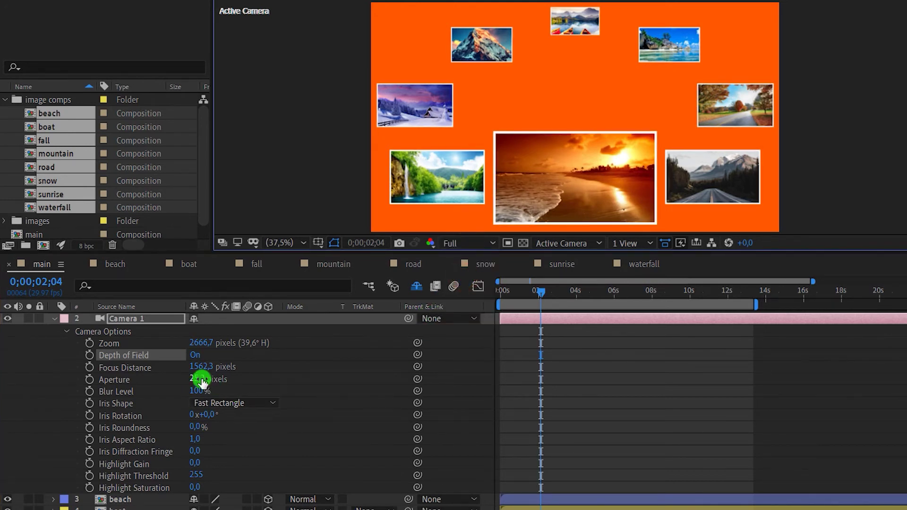
Raise the Aperture until only the front sunrise photo stays sharp, then collapse Camera 1.
mouse_move(196, 380)
mouse_down()
mouse_move(239, 383)
mouse_move(167, 373)
mouse_move(204, 376)
mouse_up()
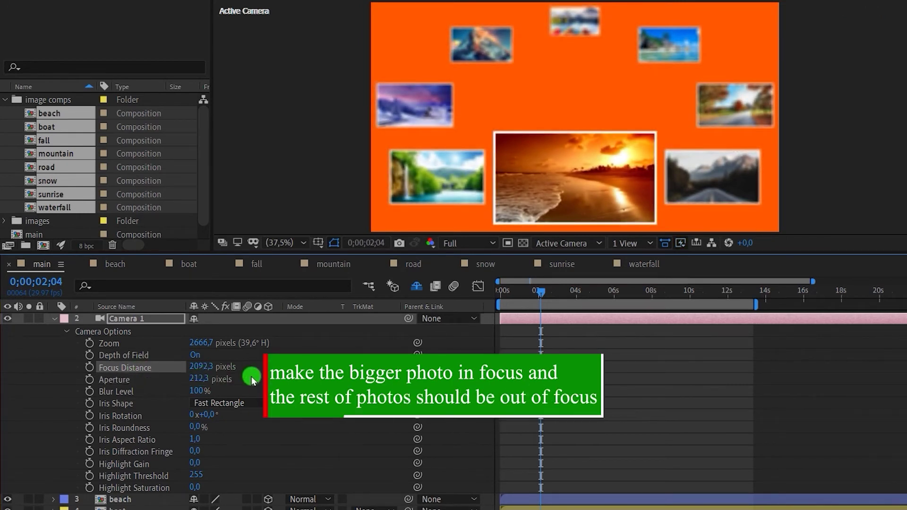
drag(195, 379, 224, 378)
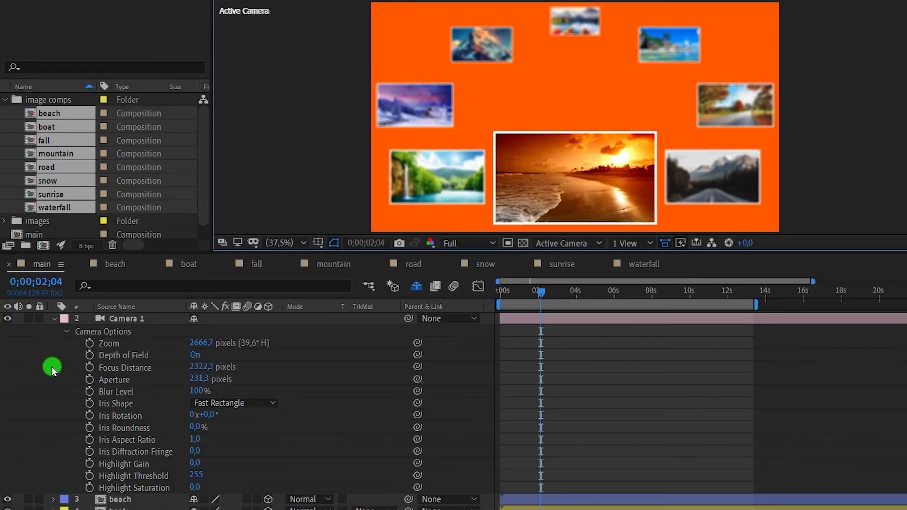
click(53, 318)
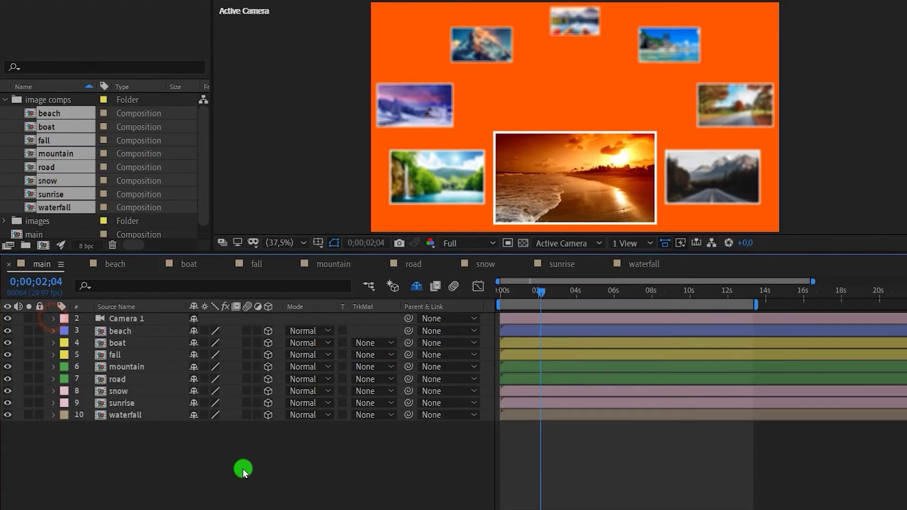
Create a comp-size solid named bg coloured orange FF6600.
right_click(231, 435)
click(292, 309)
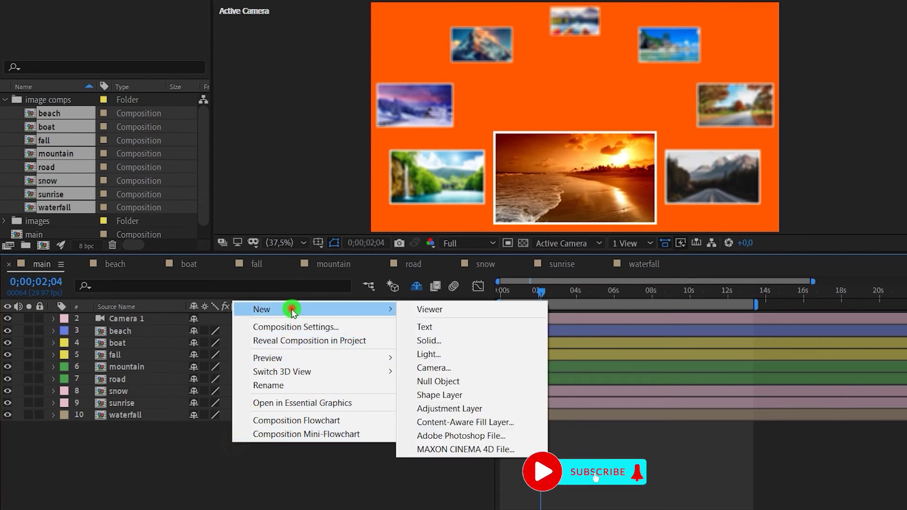
click(462, 341)
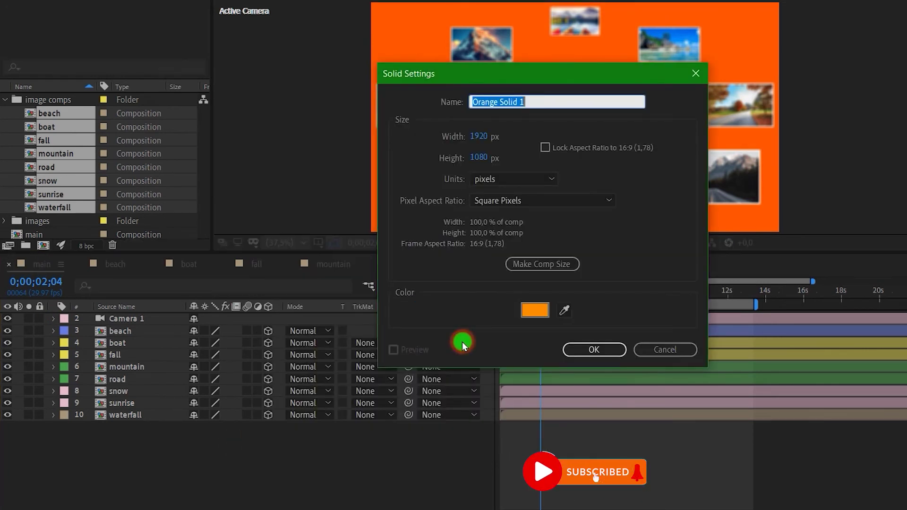
text(bg)
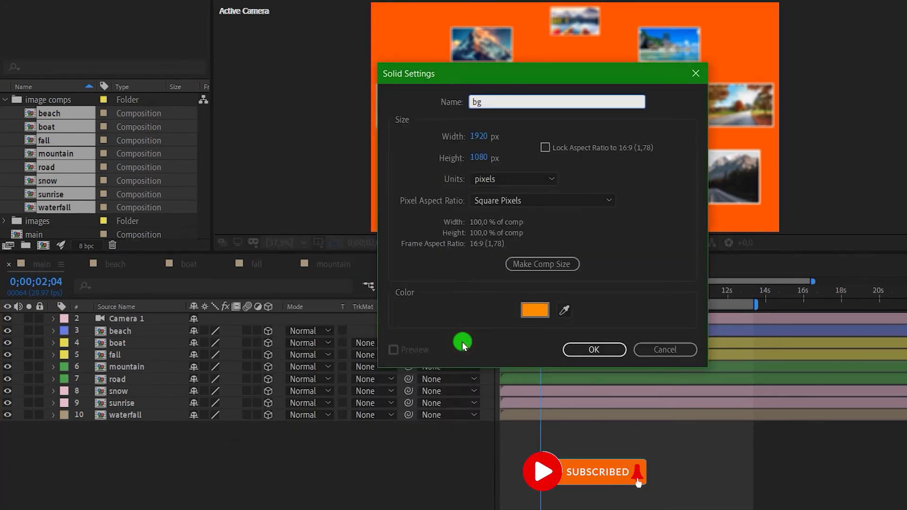
click(535, 310)
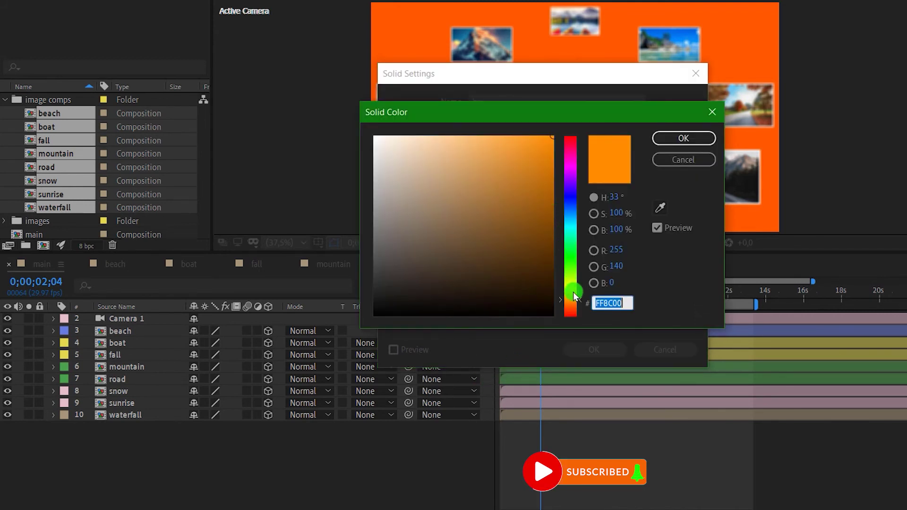
click(572, 296)
drag(572, 297, 572, 304)
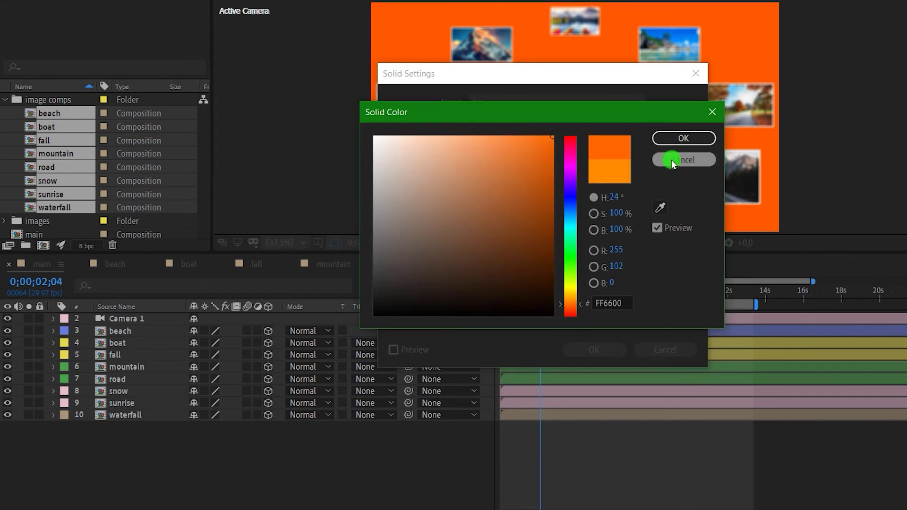
click(681, 138)
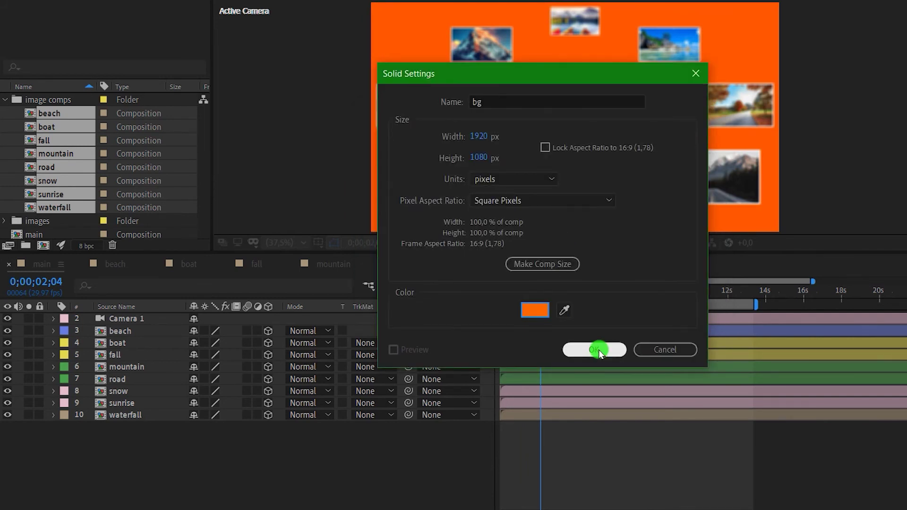
click(545, 148)
click(539, 263)
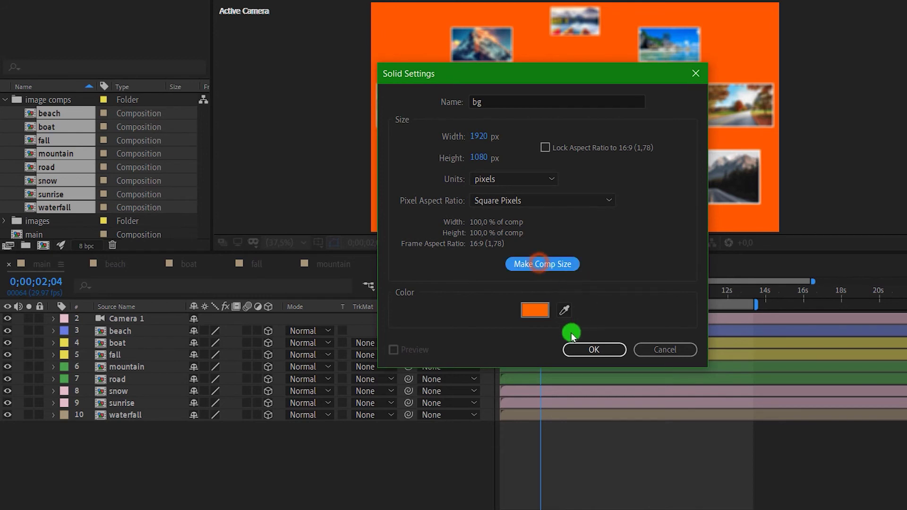
click(584, 348)
Move bg to the bottom of the layer stack beneath all photos.
click(129, 319)
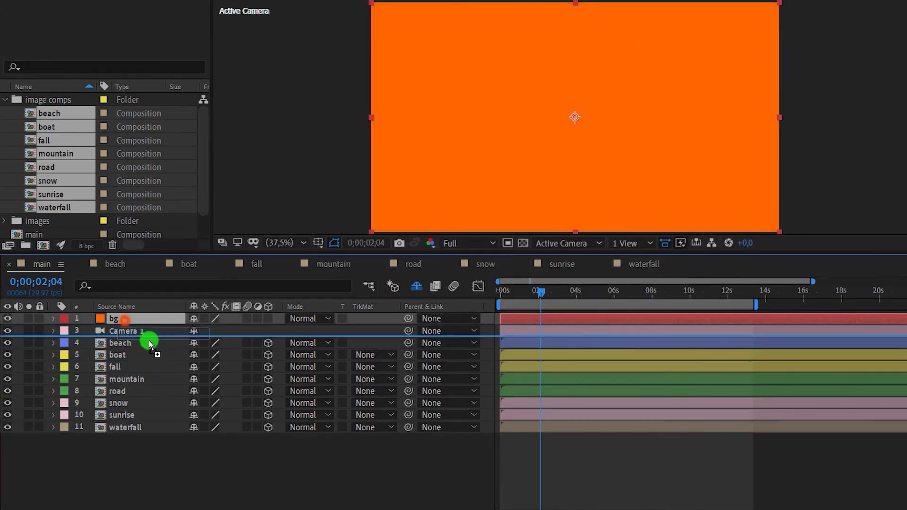
drag(125, 324, 142, 431)
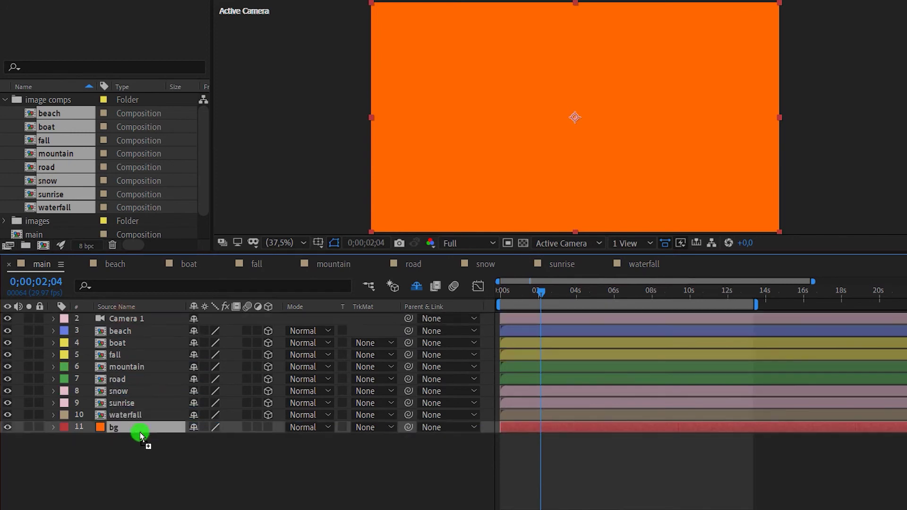
click(166, 447)
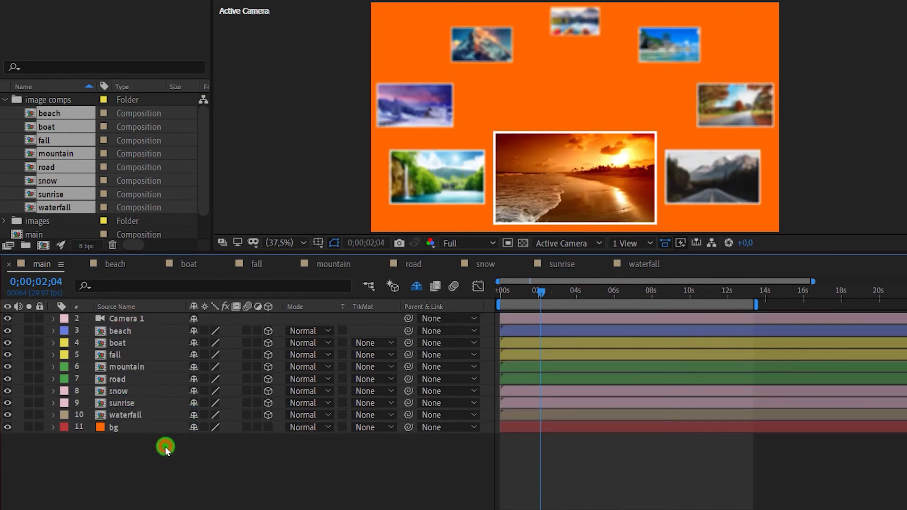
Create a comp-size black solid and place Black Solid 1 just above bg.
right_click(166, 446)
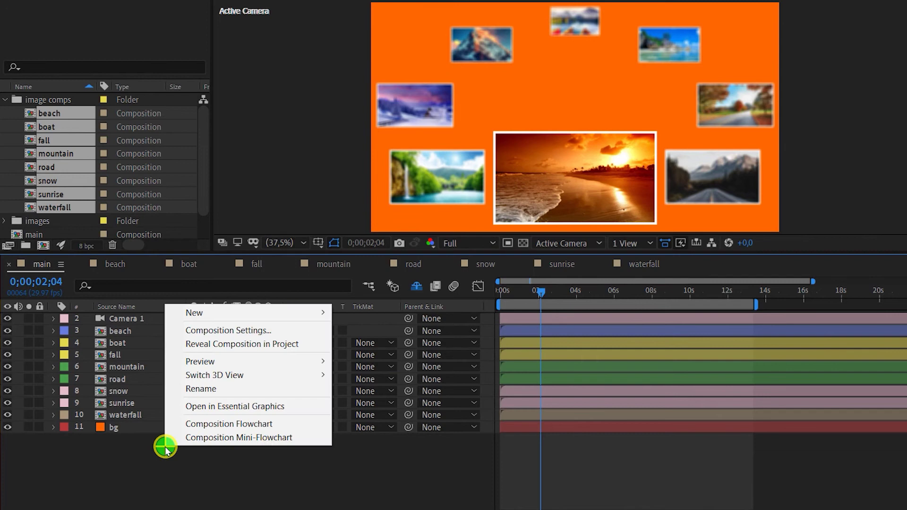
click(208, 312)
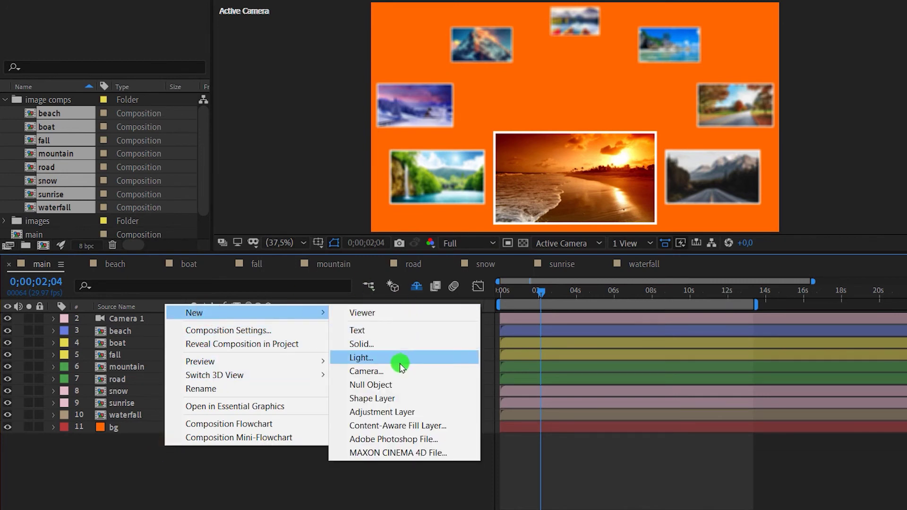
click(385, 347)
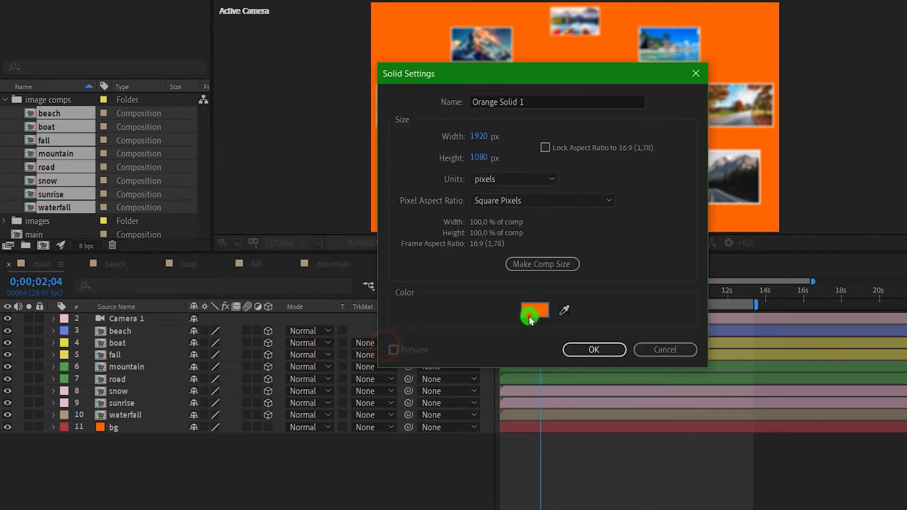
click(529, 314)
drag(372, 325, 371, 326)
click(671, 139)
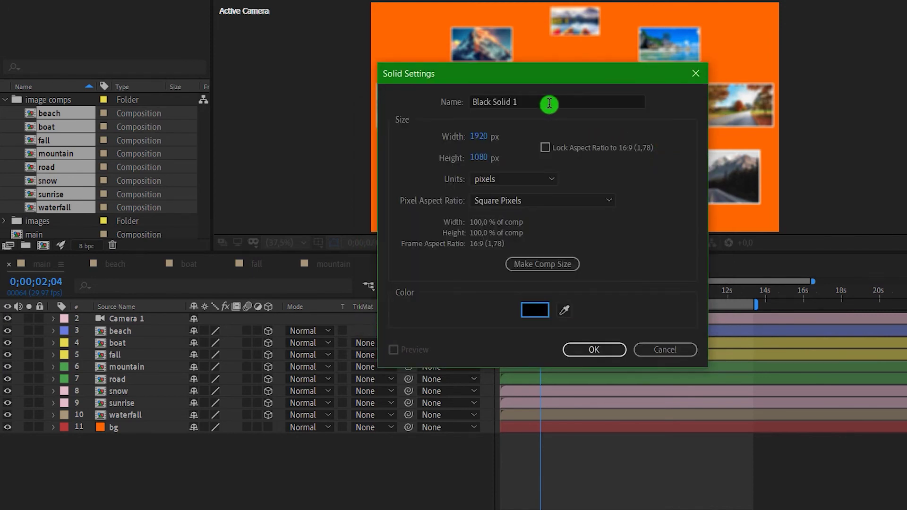
click(547, 264)
click(595, 349)
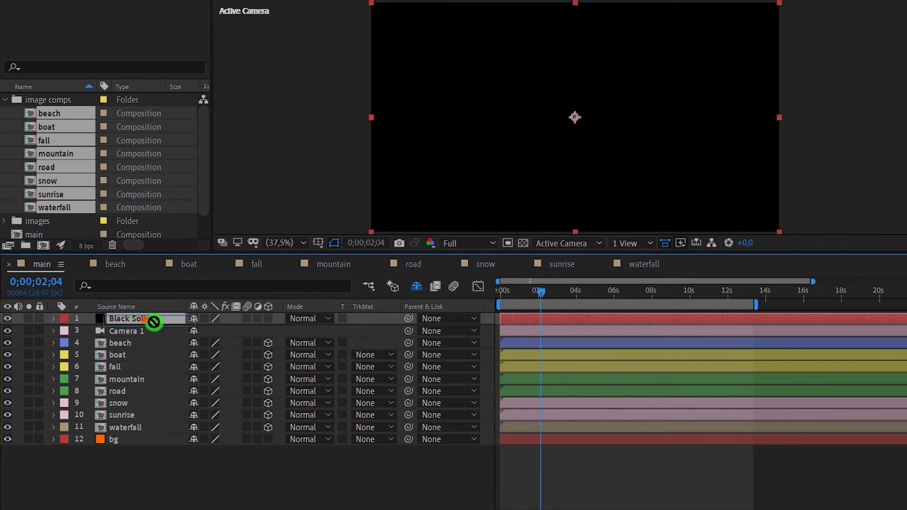
drag(152, 319, 156, 436)
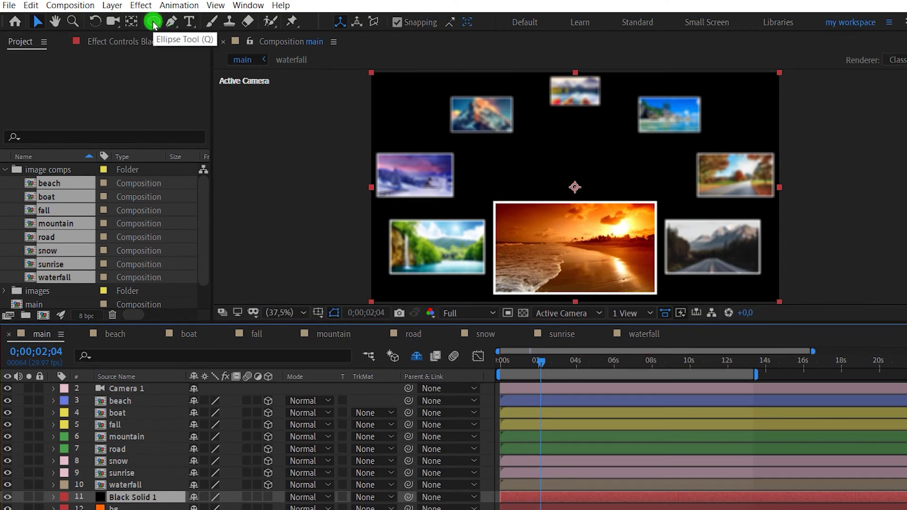
Add an inverted ellipse mask to Black Solid 1 with about 732 px feather.
double_click(154, 23)
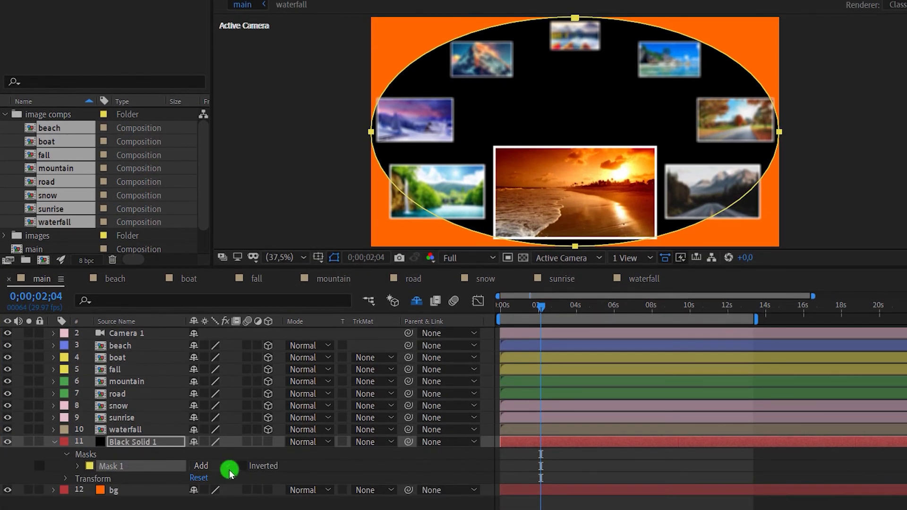
click(242, 465)
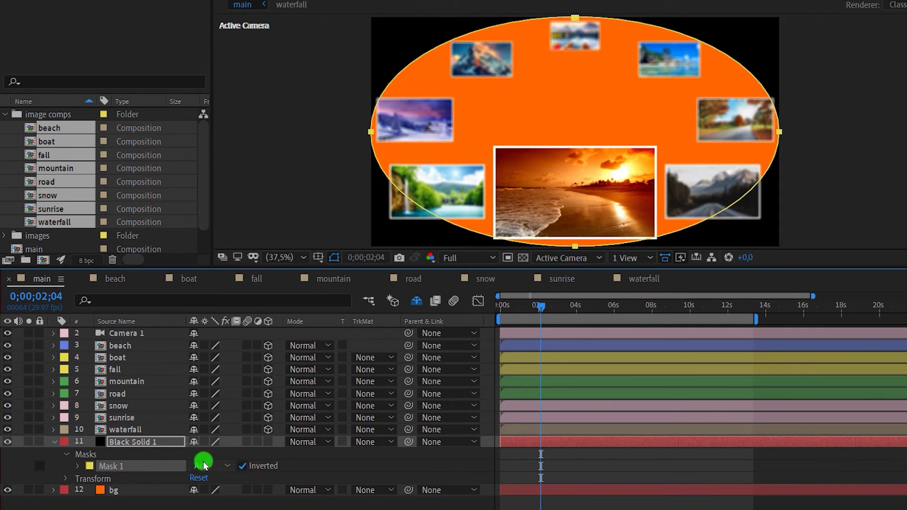
key(f)
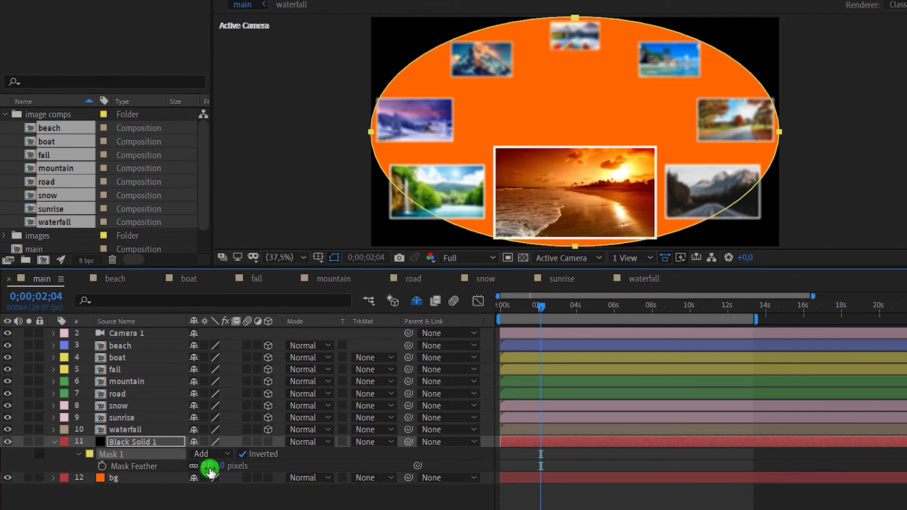
mouse_move(210, 470)
mouse_down()
mouse_move(618, 463)
mouse_move(708, 451)
mouse_up()
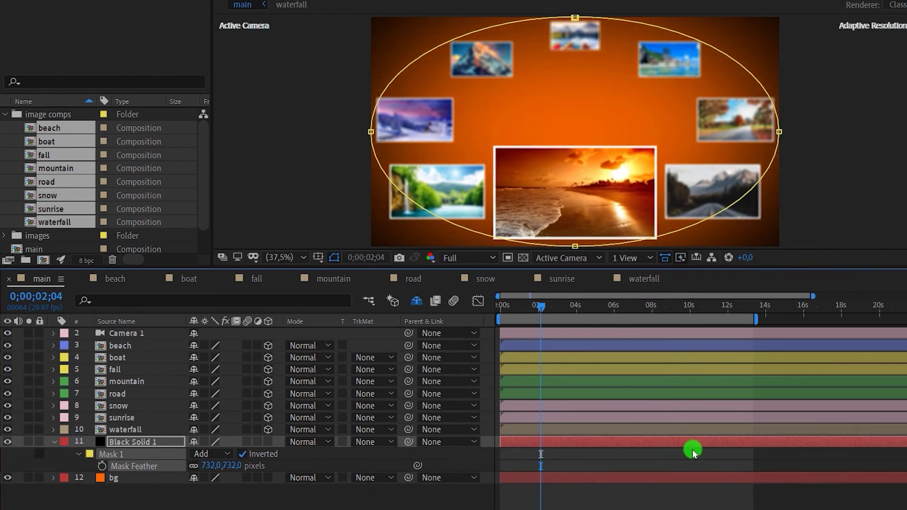
Collapse Black Solid 1's properties and clear the layer and project selections.
click(455, 505)
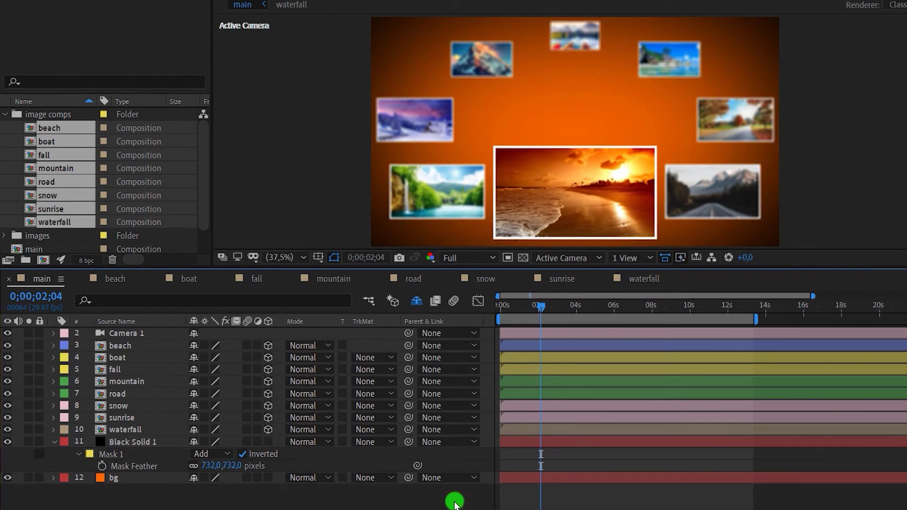
click(60, 449)
click(53, 442)
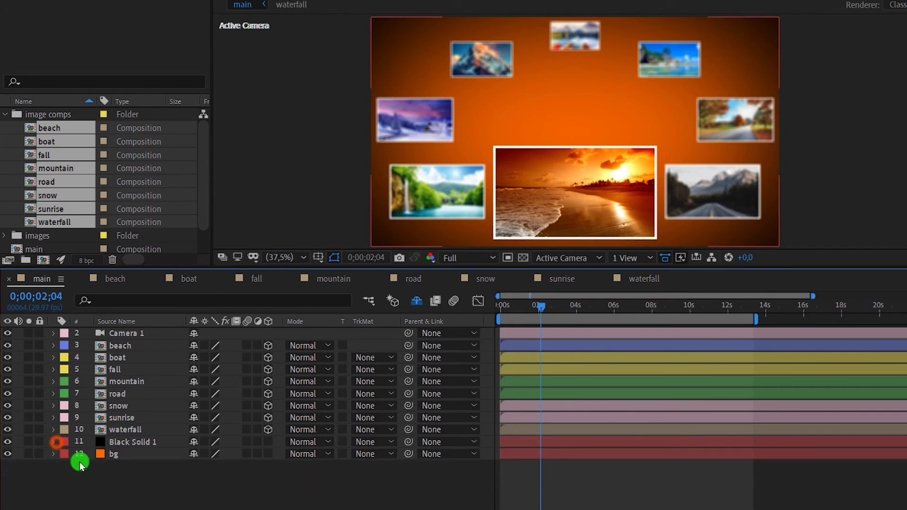
click(105, 470)
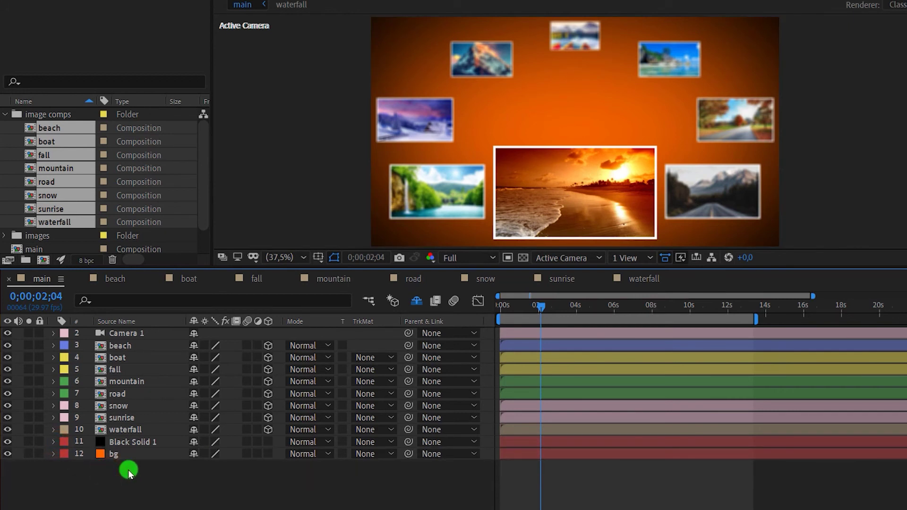
click(6, 183)
click(130, 493)
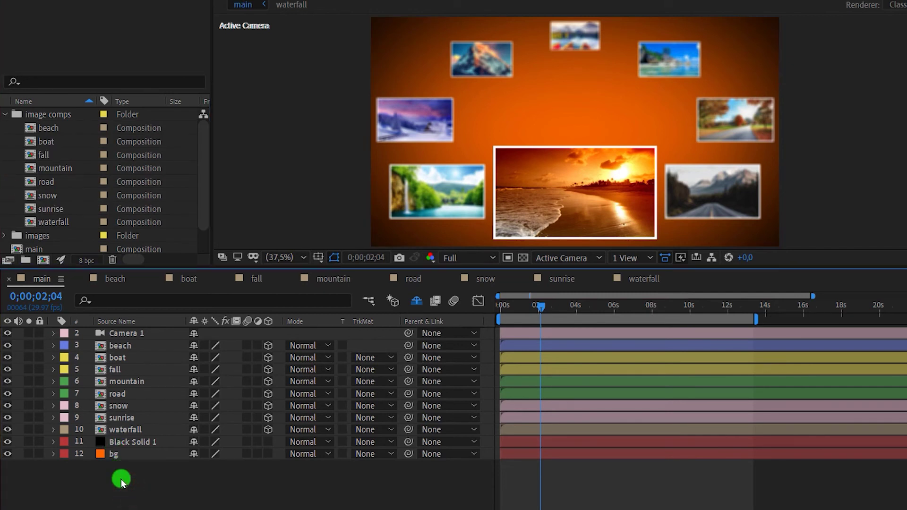
Create a Spot-type light, Spot Light 1, with 130° cone, 50% feather and shadows.
right_click(122, 480)
click(150, 346)
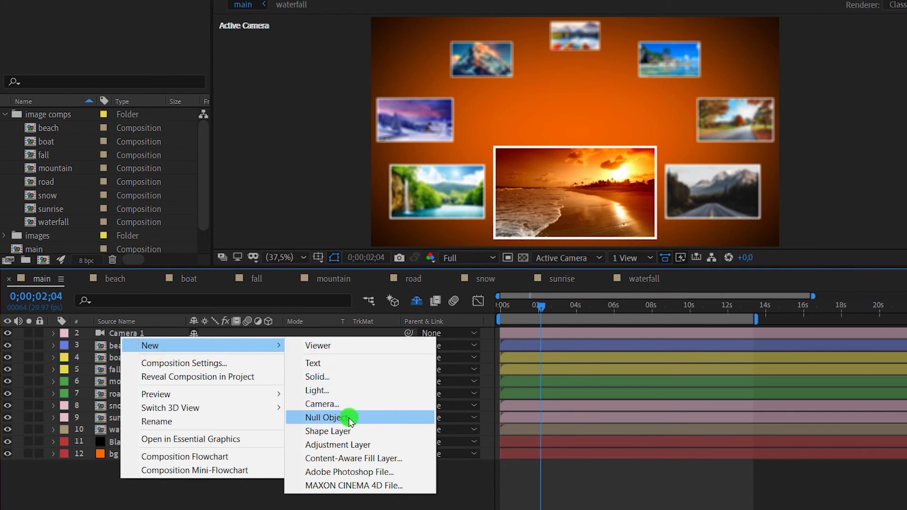
click(329, 392)
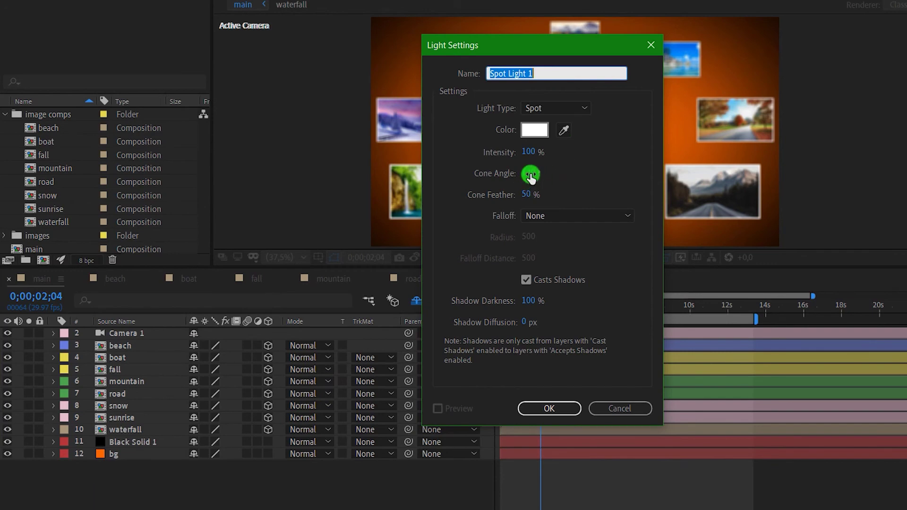
click(551, 407)
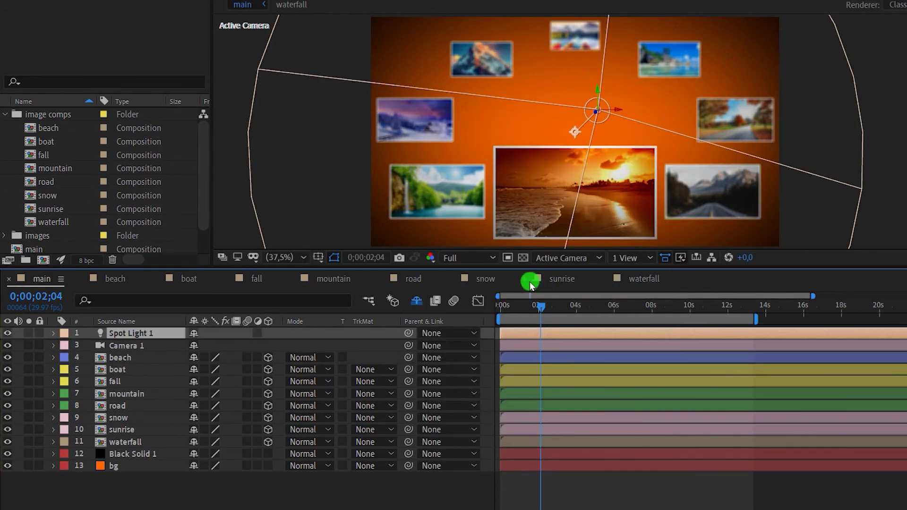
click(131, 359)
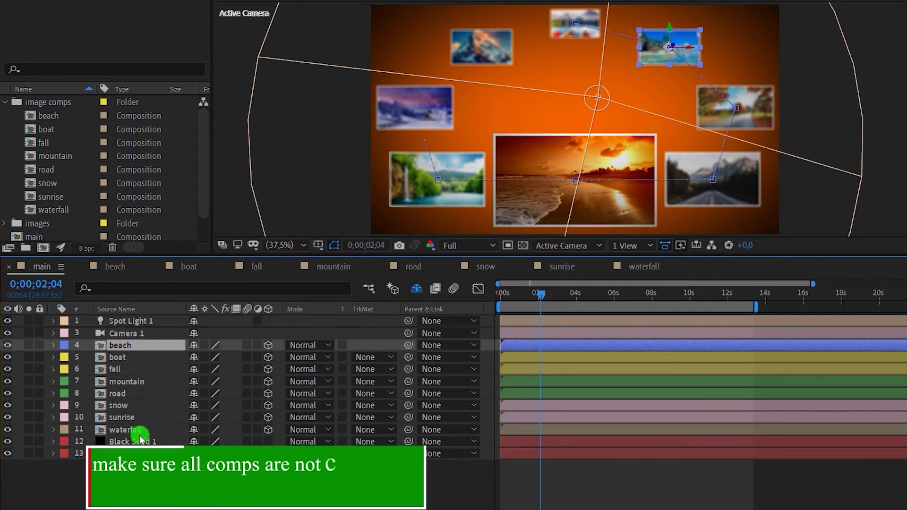
shift+click(139, 431)
click(153, 290)
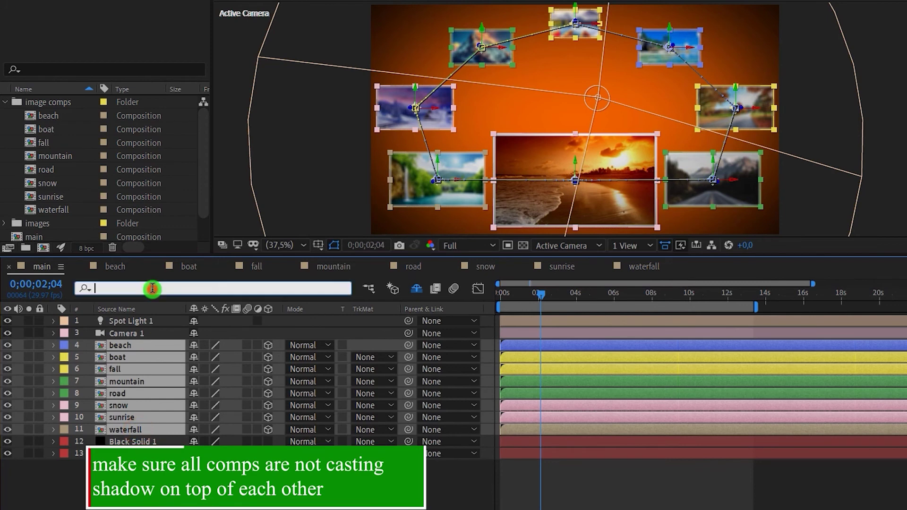
text(c)
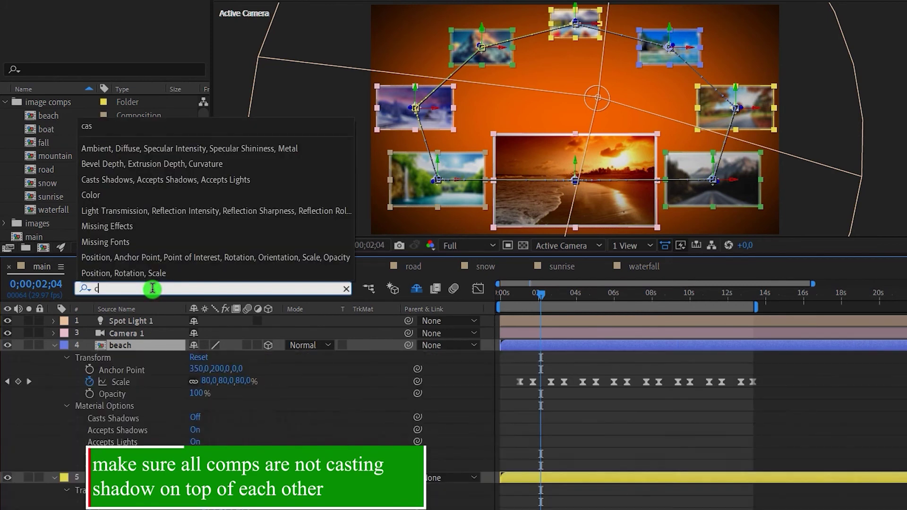
text(as)
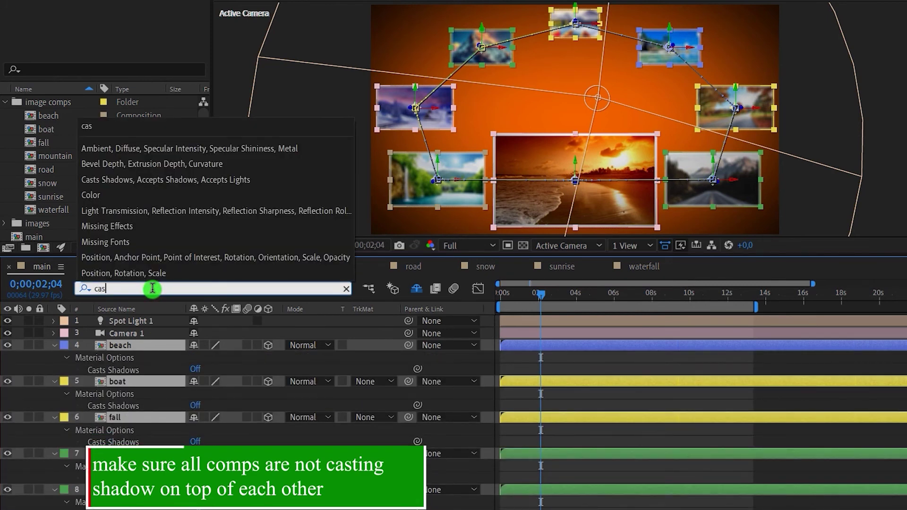
key(Return)
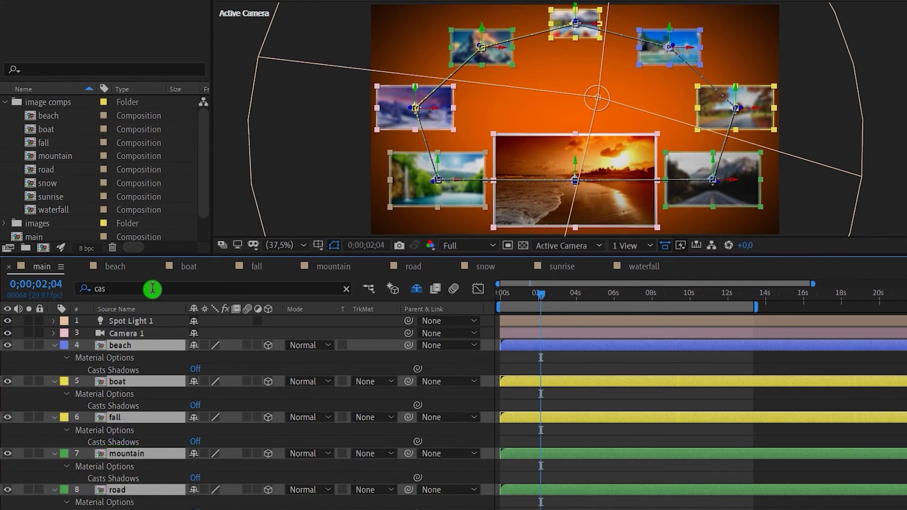
key(BackSpace)
key(BackSpace)
key(BackSpace)
key(u)
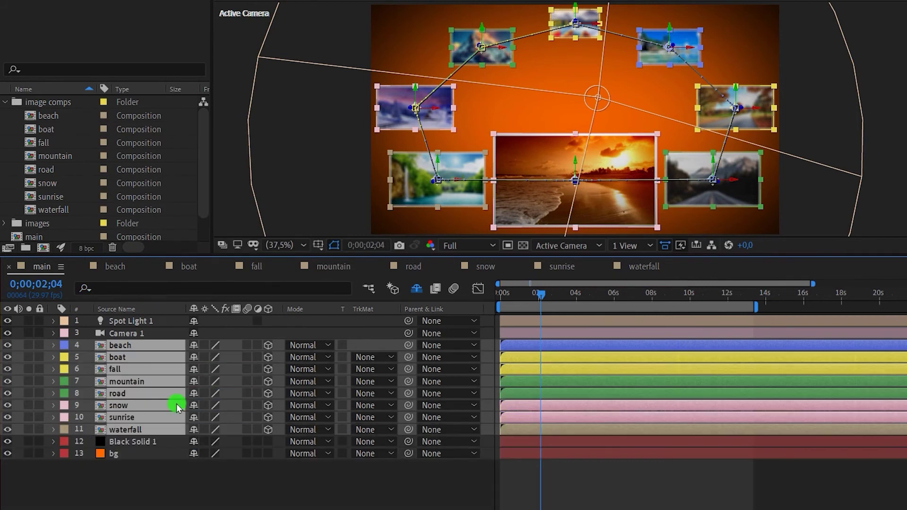
click(222, 475)
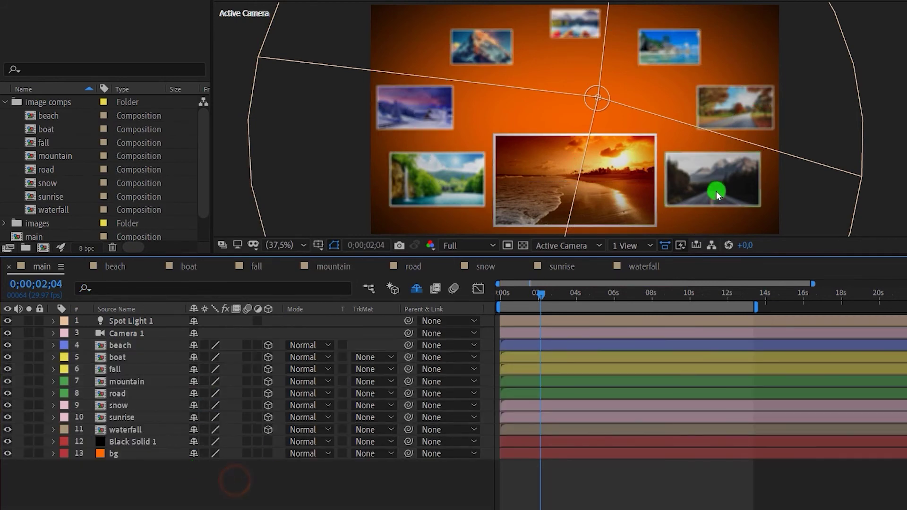
Show Spot Light 1's light options, adjust its cone angle, and move the light up-left.
click(143, 322)
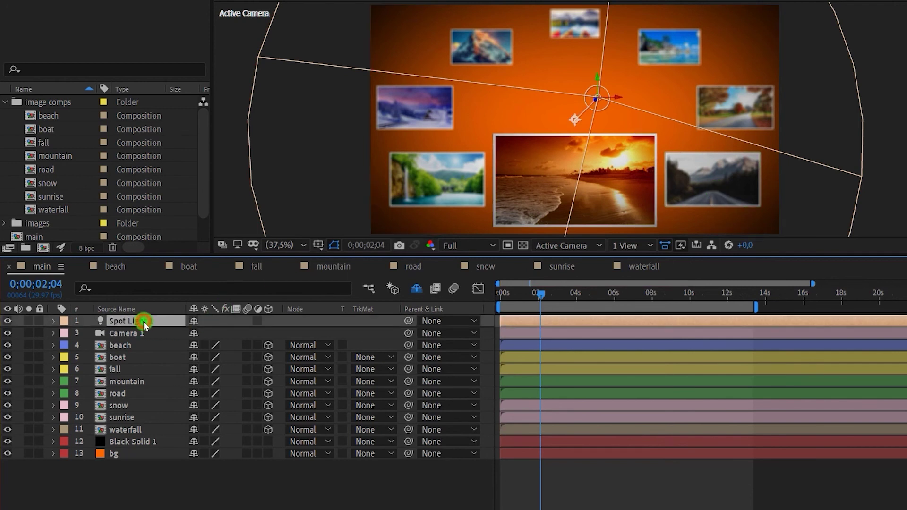
key(a)
key(a)
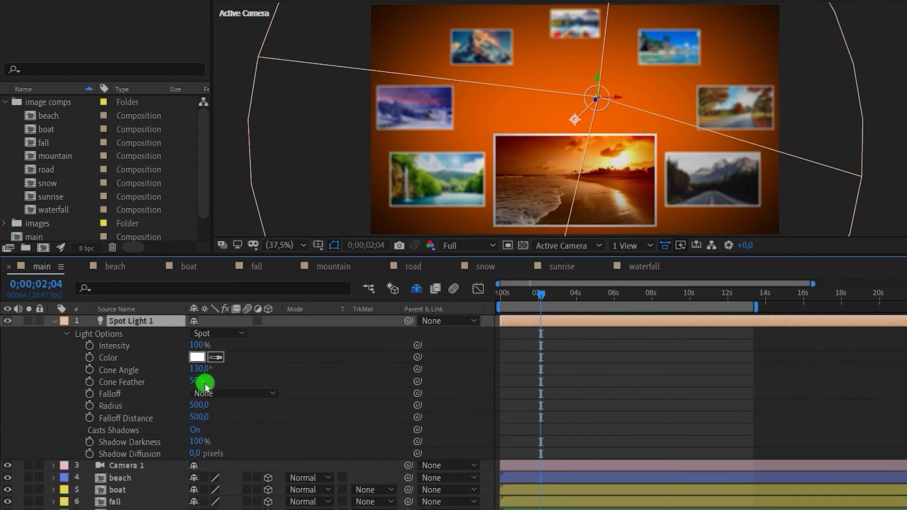
drag(196, 368, 152, 364)
click(546, 197)
click(595, 104)
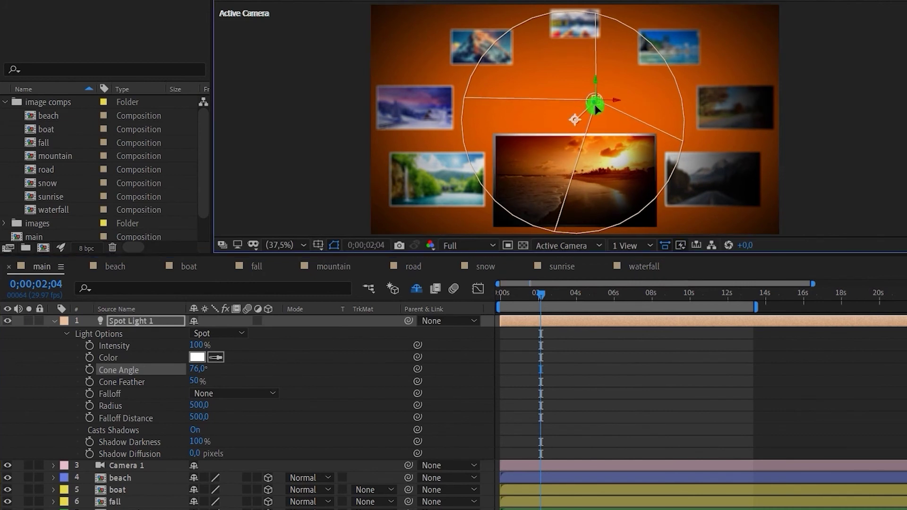
mouse_move(596, 108)
mouse_down()
mouse_move(589, 78)
mouse_move(583, 96)
mouse_up()
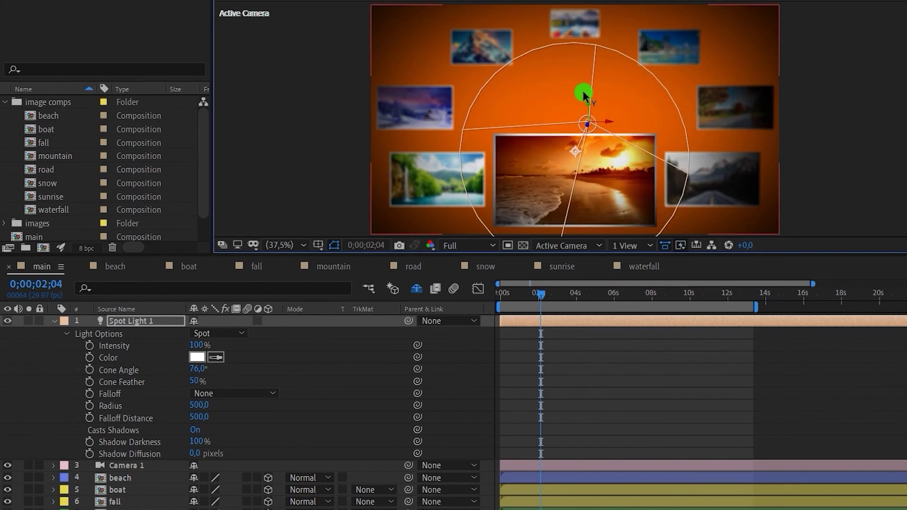
Widen Spot Light 1's cone angle to 93° and preview the lighting on the carousel.
drag(192, 370, 206, 370)
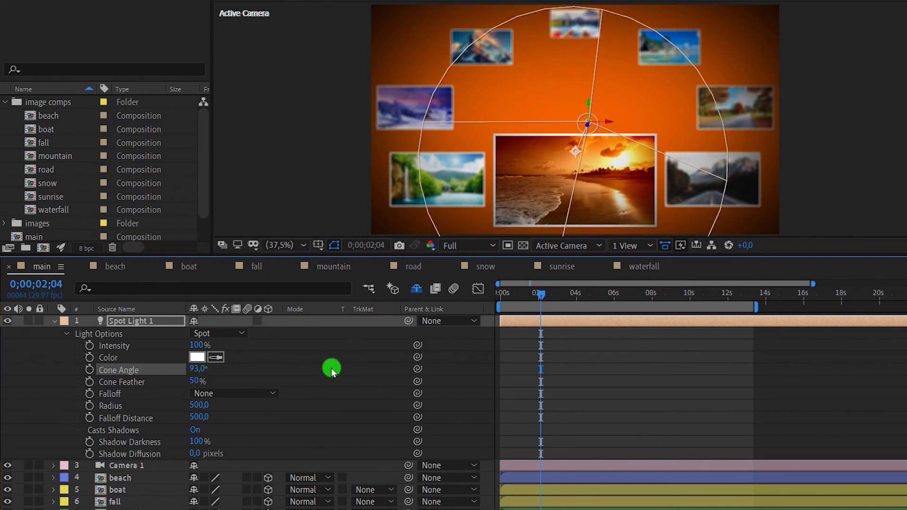
click(687, 107)
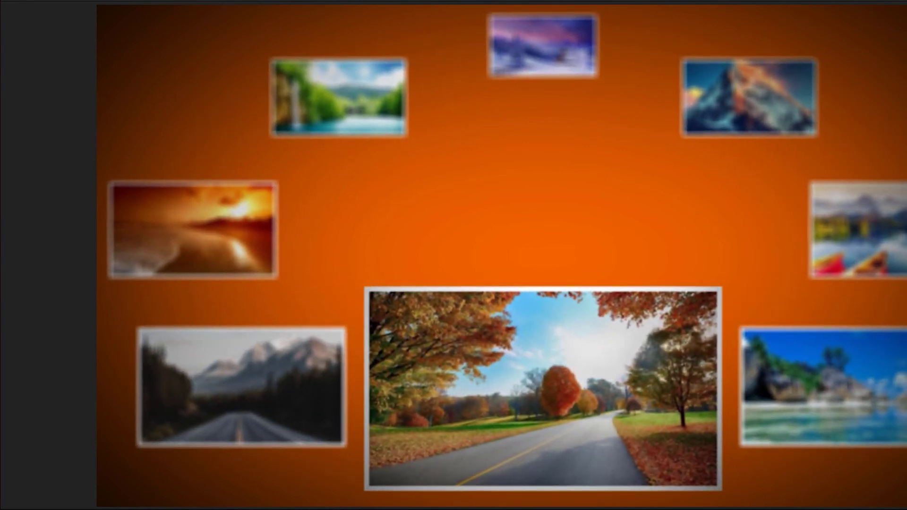
key(space)
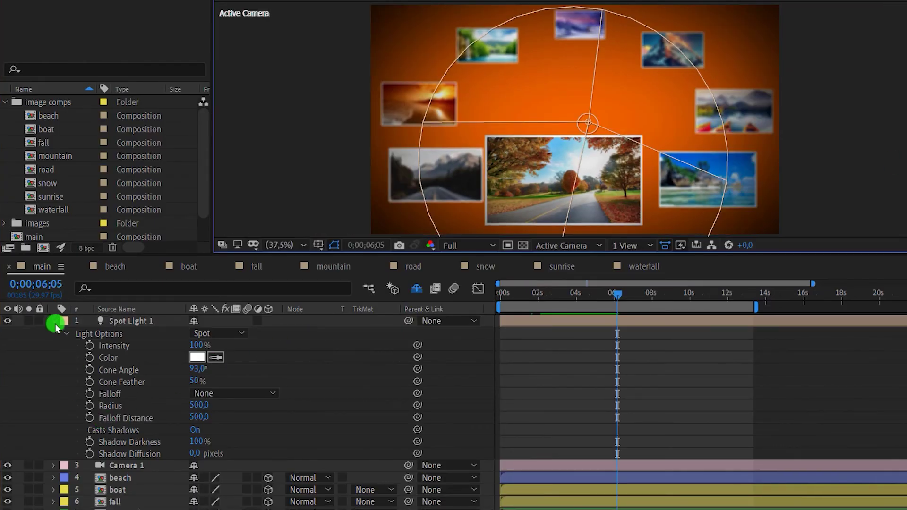
Collapse Spot Light 1 and show only Camera 1's Focus Distance and Aperture properties.
click(54, 320)
click(117, 334)
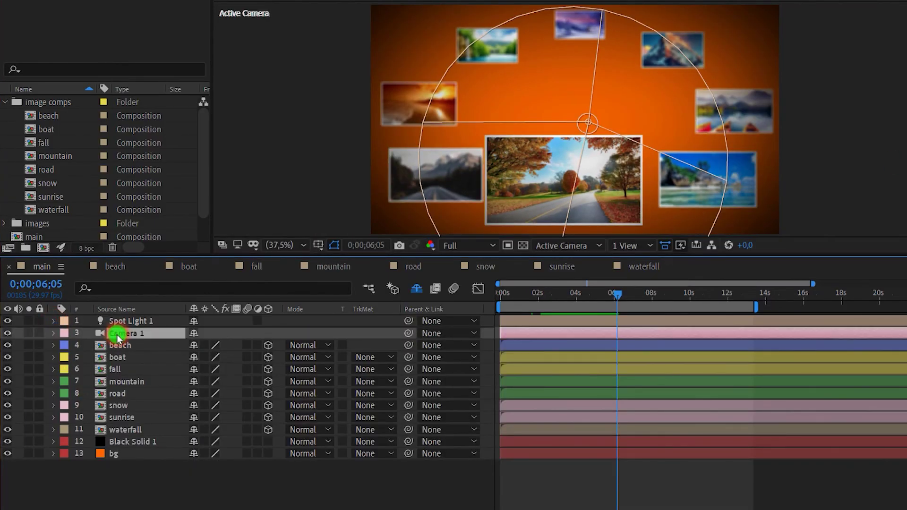
key(a)
key(a)
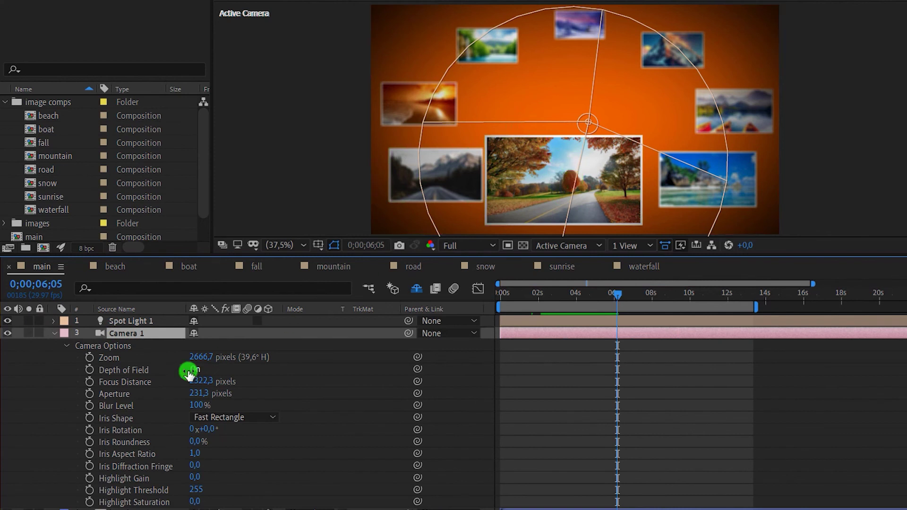
click(210, 383)
click(150, 385)
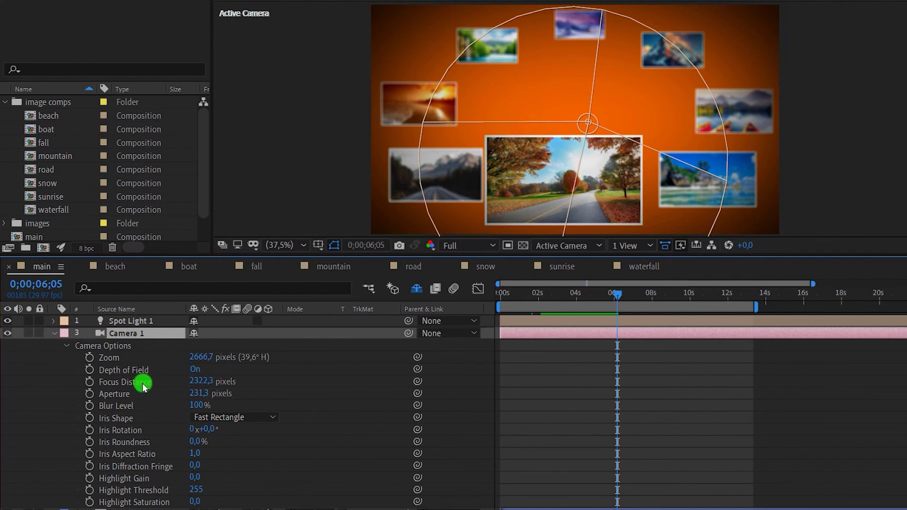
click(140, 384)
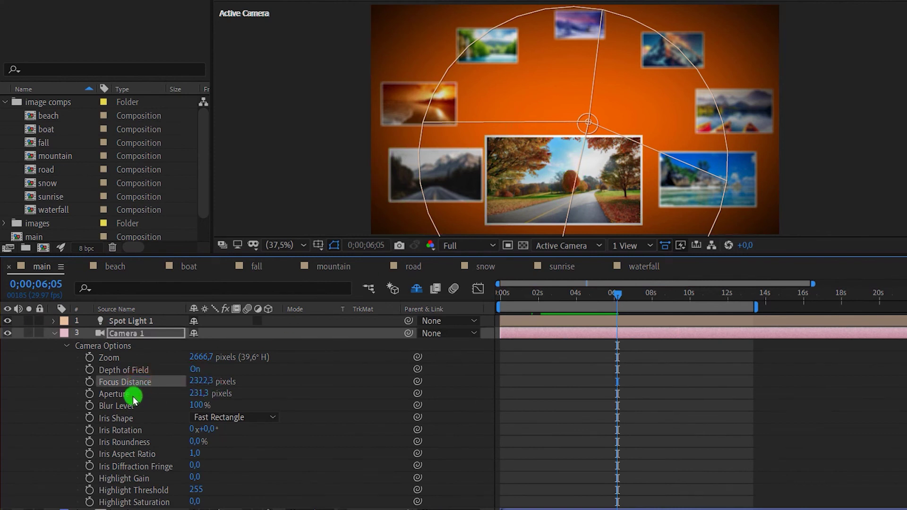
key(s)
key(s)
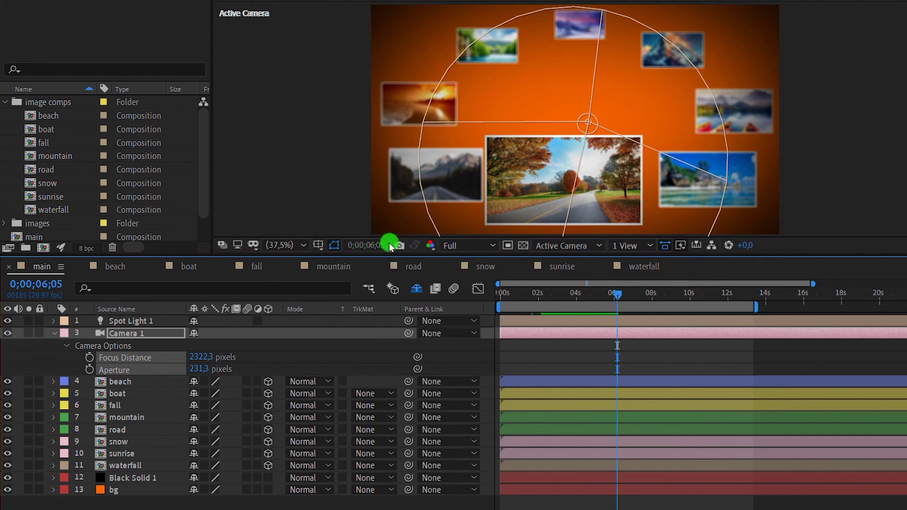
Enlarge the composition view and scrub Camera 1's Focus Distance from 2322,3 to 2632,3 pixels.
drag(390, 256, 378, 362)
click(225, 439)
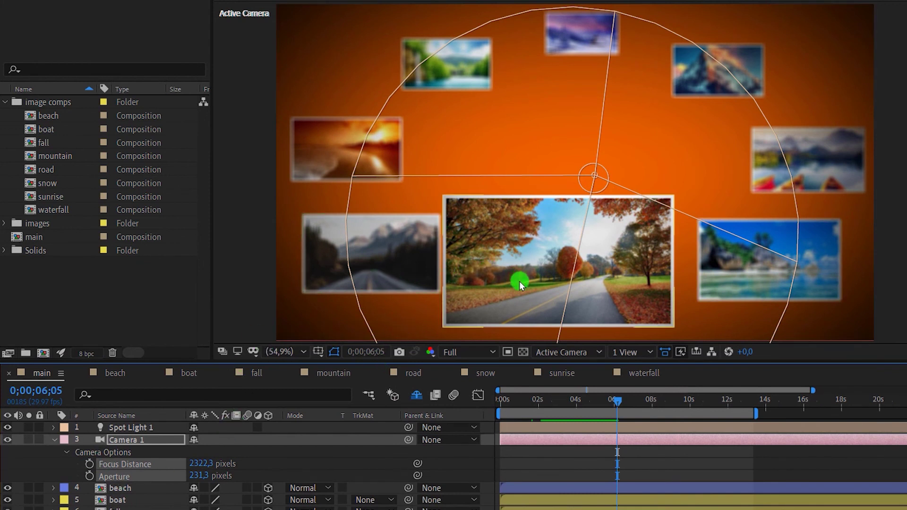
click(207, 421)
click(251, 457)
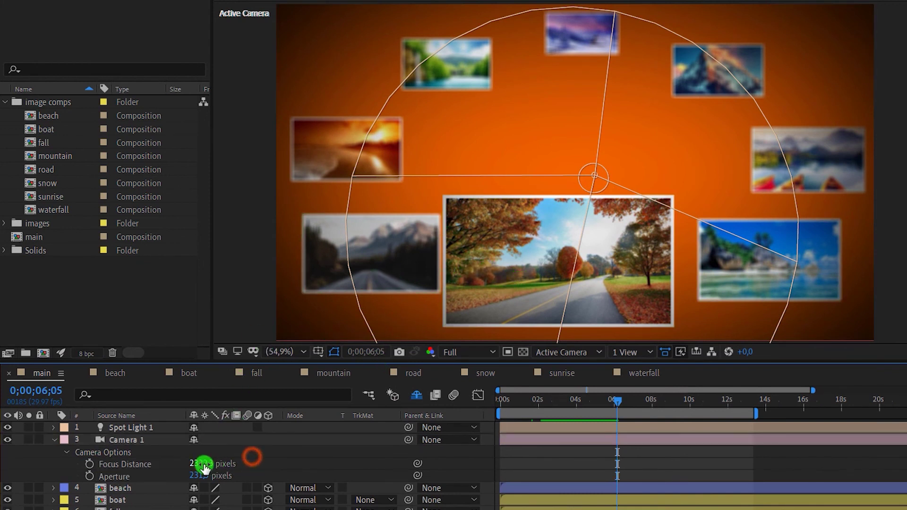
drag(201, 468, 171, 463)
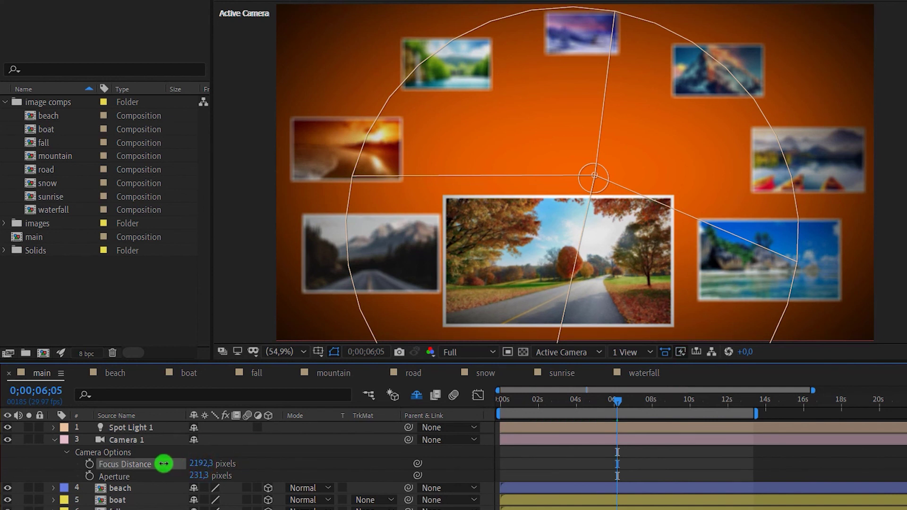
drag(163, 464, 202, 463)
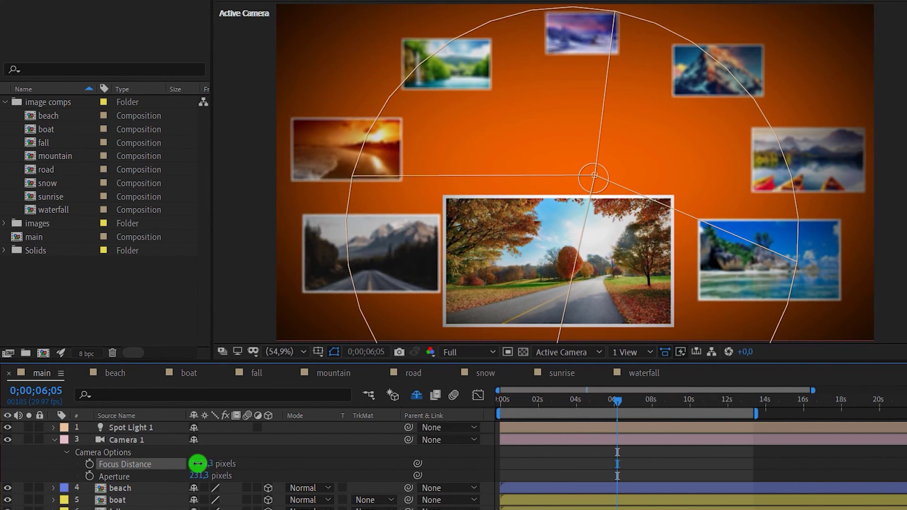
drag(196, 463, 197, 463)
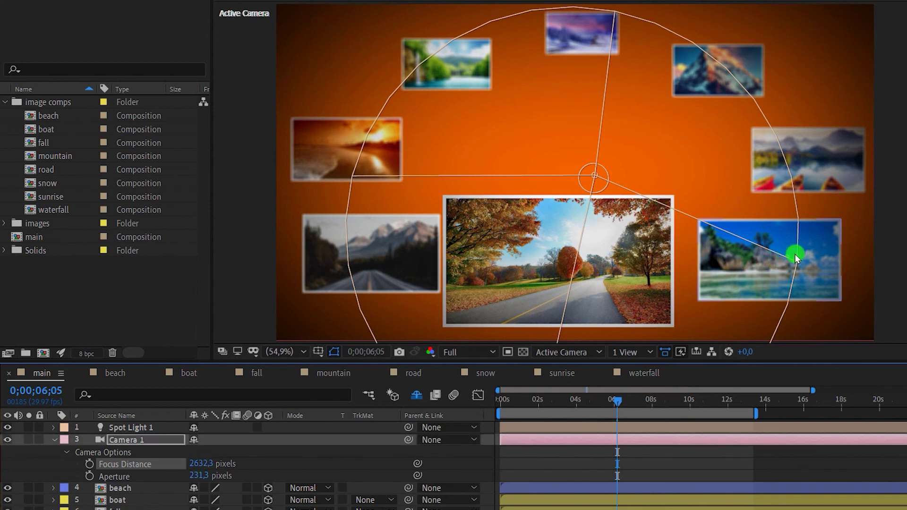
click(901, 248)
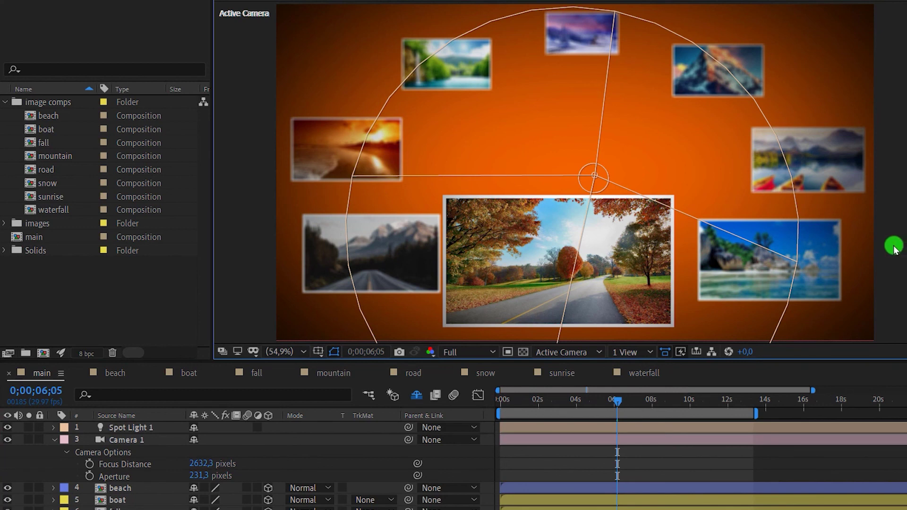
key(ctrl+a)
Fit all 13 layers in the timeline, return to the start and preview the carousel.
key(u)
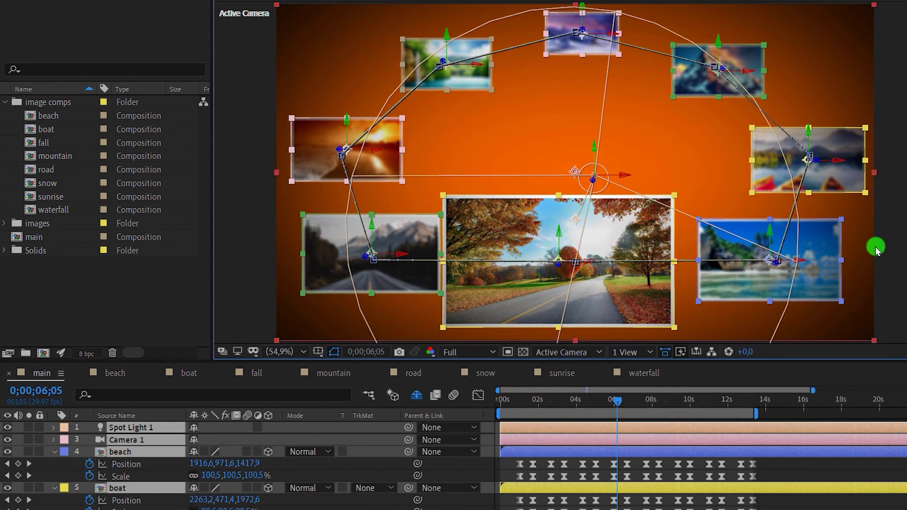
key(u)
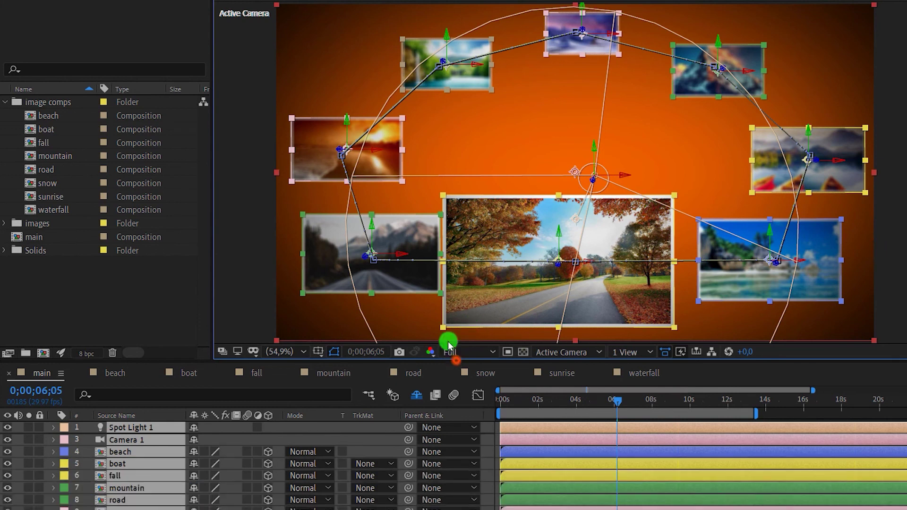
drag(449, 348, 430, 282)
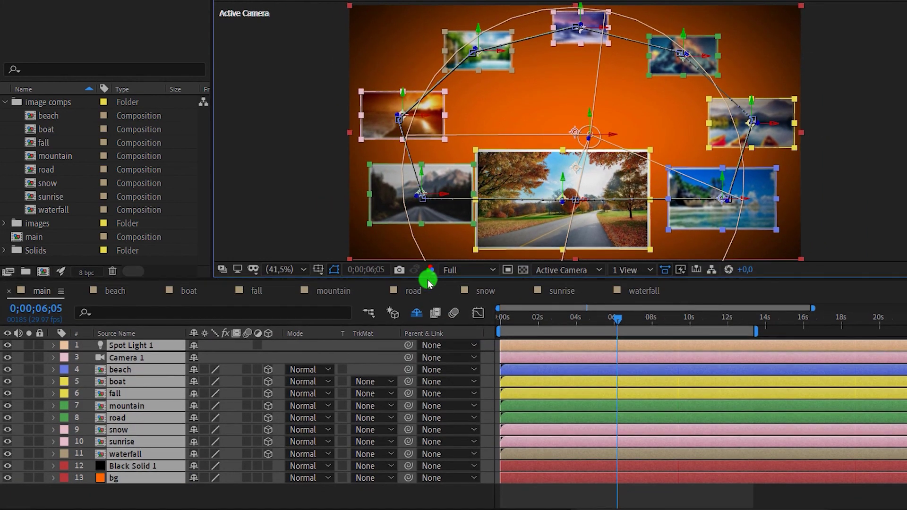
click(379, 501)
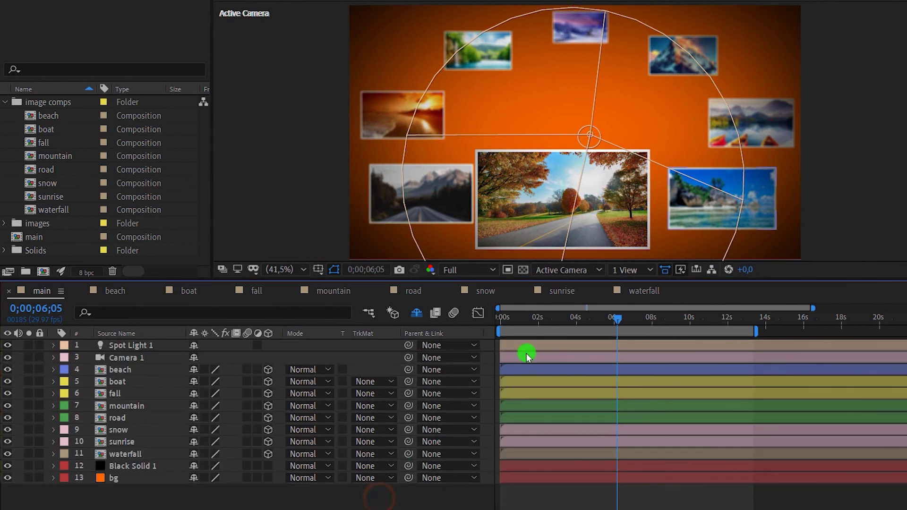
mouse_move(540, 318)
mouse_down()
mouse_move(500, 322)
mouse_move(421, 494)
mouse_up()
key(space)
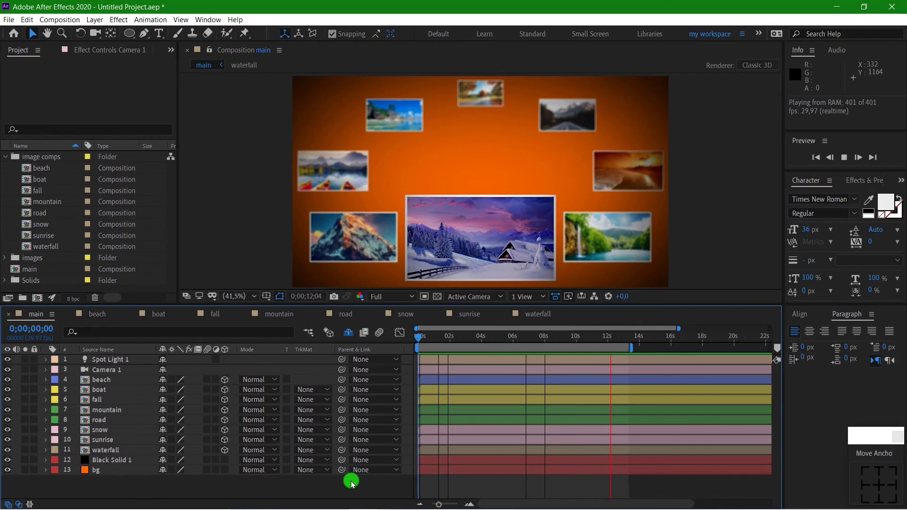
key(space)
Maximize the Composition panel to fill the window and replay the carousel preview.
click(443, 254)
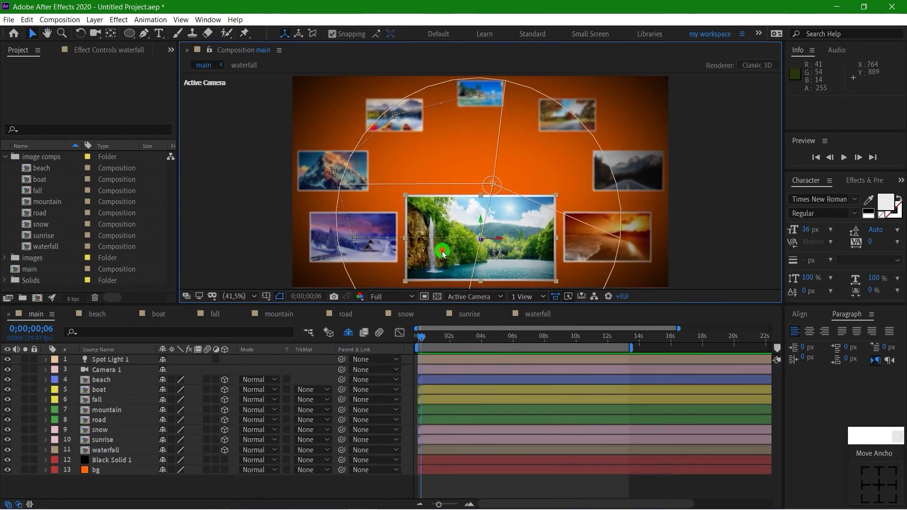
key(grave)
key(space)
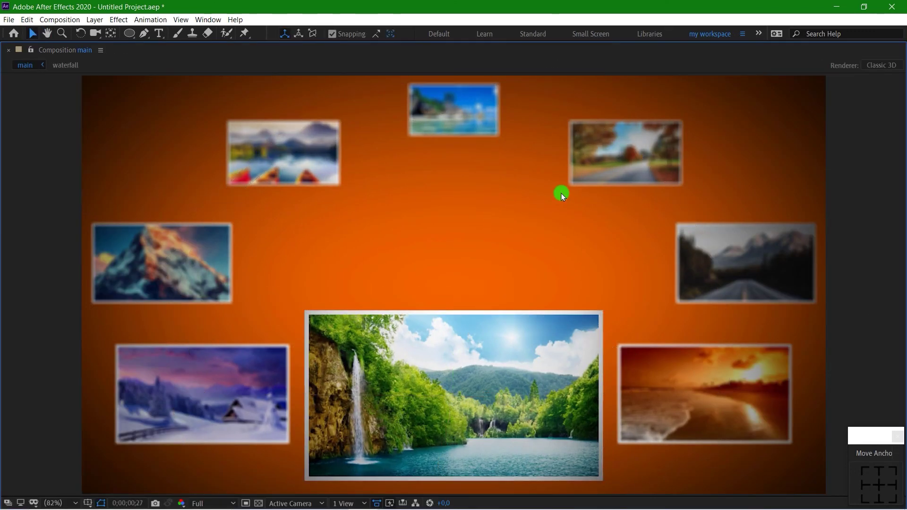